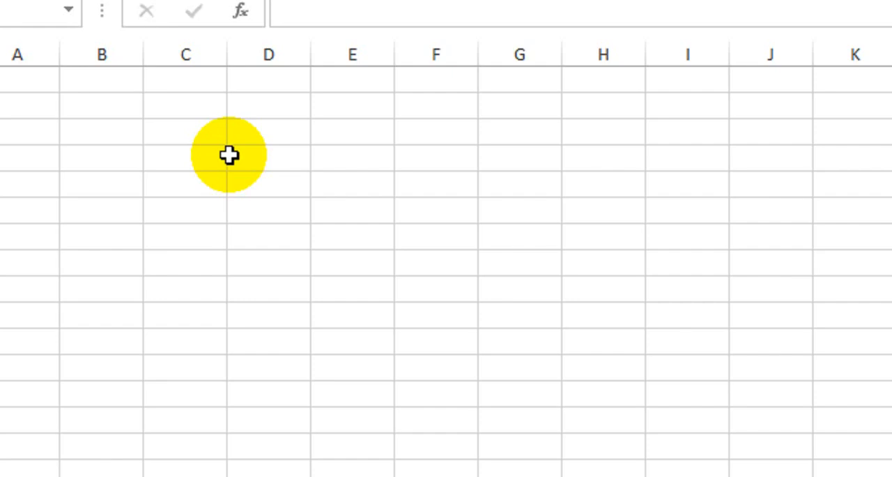
Merge and center cells B1:G3 and enter the title "Payment Voucher".
{"action": "left_click_drag", "start_coordinate": [124, 80], "coordinate": [501, 109]}
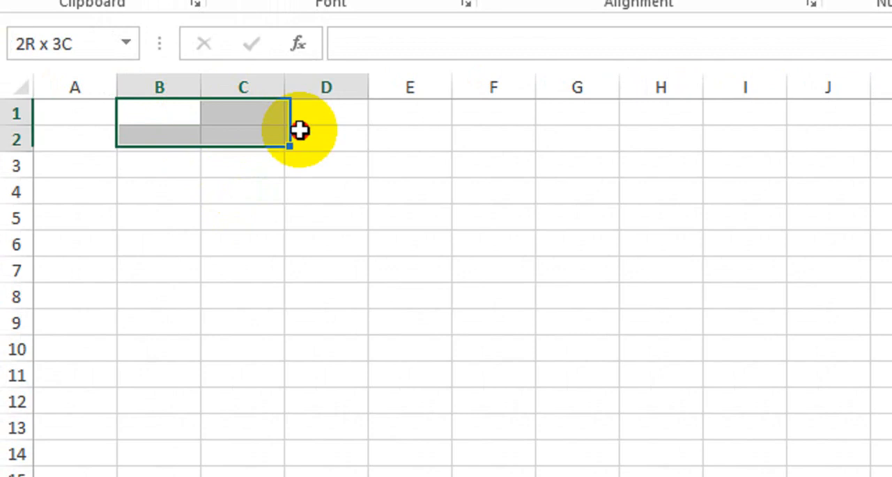
{"action": "left_click_drag", "start_coordinate": [557, 141], "coordinate": [590, 166]}
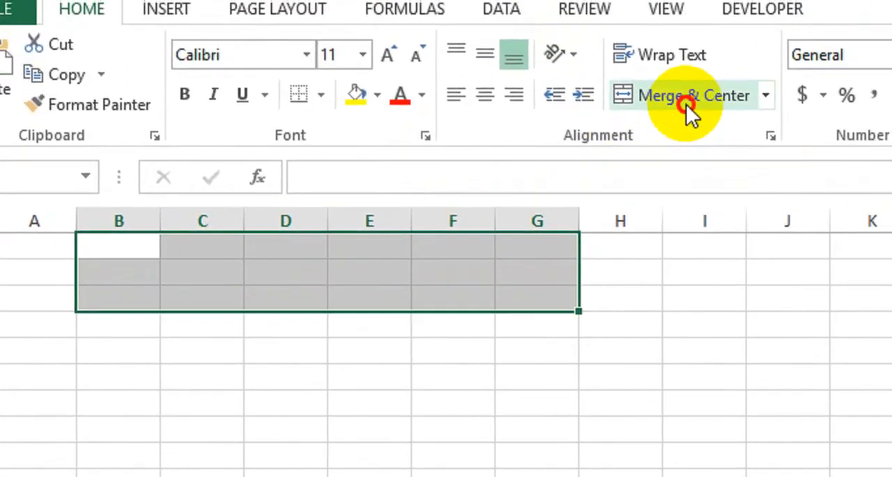
{"action": "left_click", "coordinate": [734, 24]}
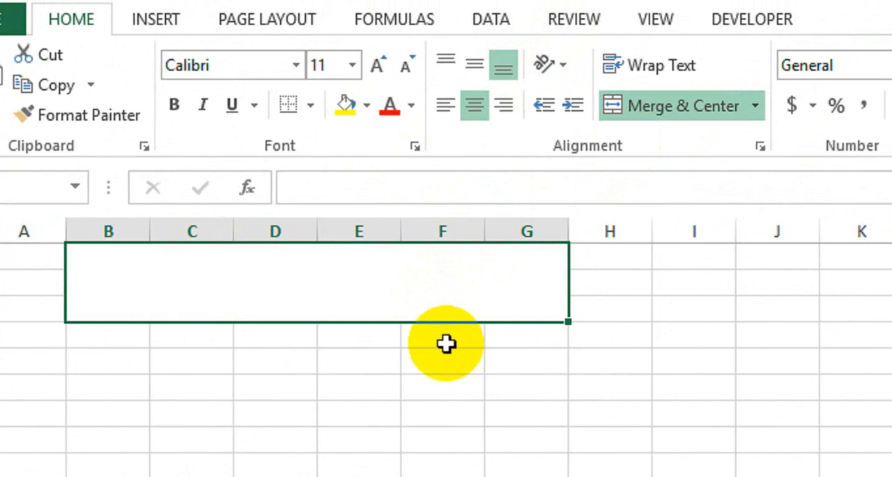
{"action": "type", "text": "Pa"}
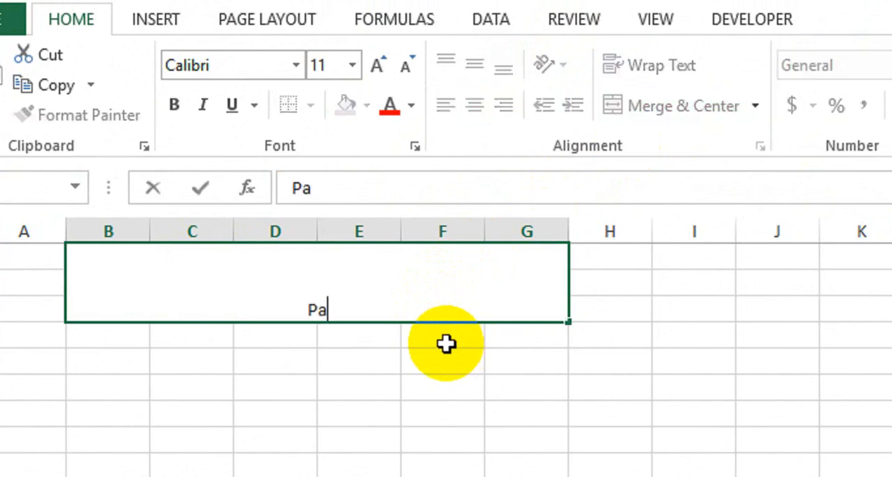
{"action": "type", "text": "yment "}
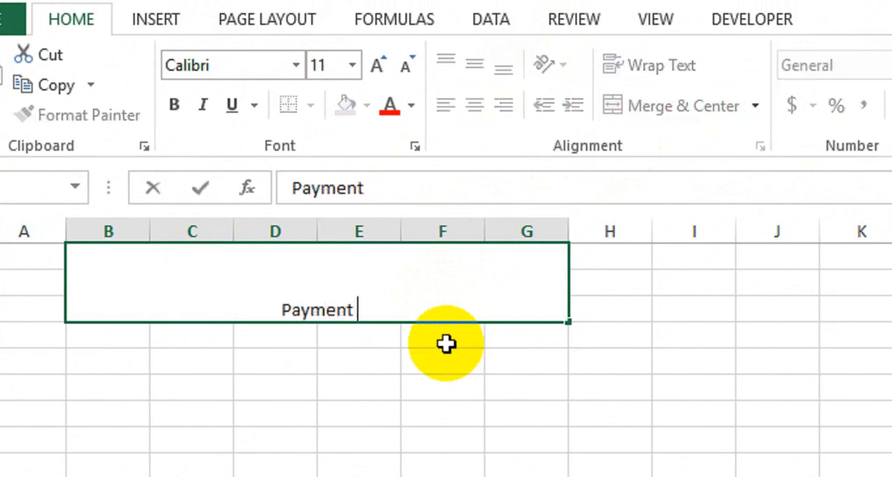
{"action": "type", "text": "Voucher"}
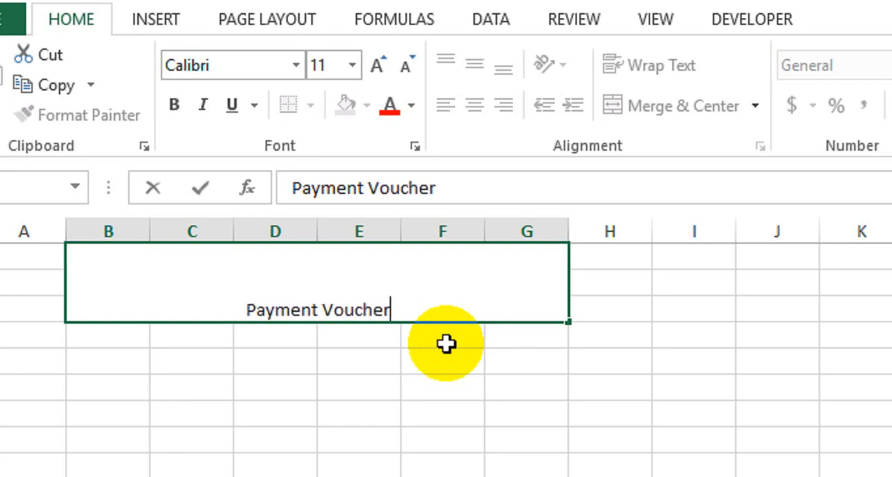
{"action": "key", "text": "Return"}
Format the "Payment Voucher" title as middle-aligned, bold, 36-point text.
{"action": "left_click", "coordinate": [446, 343]}
{"action": "left_click", "coordinate": [342, 274]}
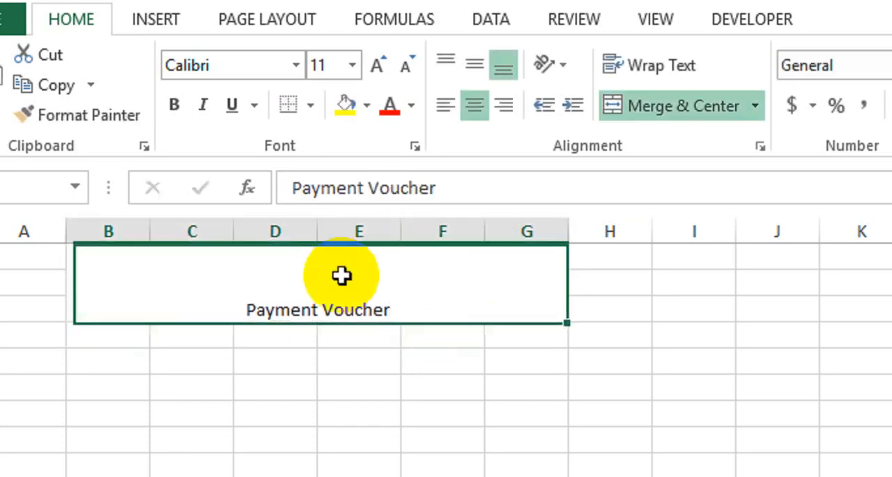
{"action": "left_click", "coordinate": [470, 101]}
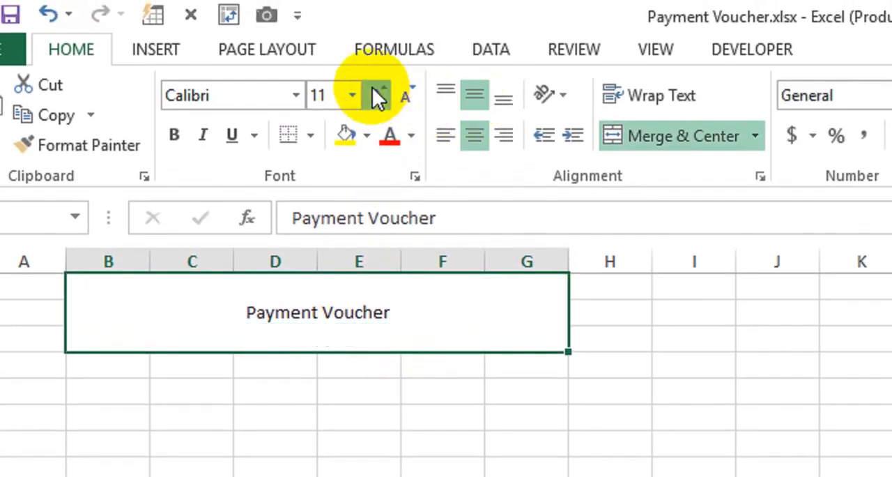
{"action": "left_click", "coordinate": [377, 95]}
{"action": "left_click", "coordinate": [376, 95]}
{"action": "left_click", "coordinate": [376, 95]}
{"action": "left_click", "coordinate": [377, 94]}
{"action": "left_click", "coordinate": [375, 93]}
{"action": "left_click", "coordinate": [375, 93]}
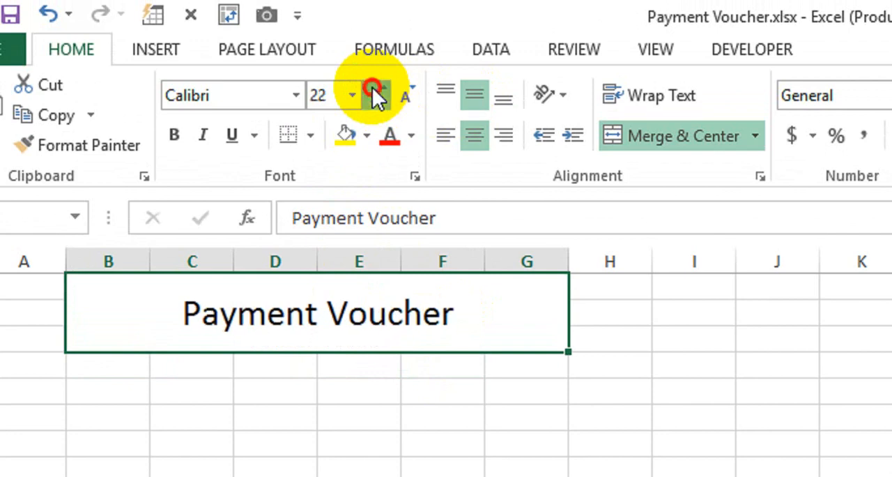
{"action": "left_click", "coordinate": [375, 94]}
{"action": "left_click", "coordinate": [374, 93]}
{"action": "left_click", "coordinate": [174, 134]}
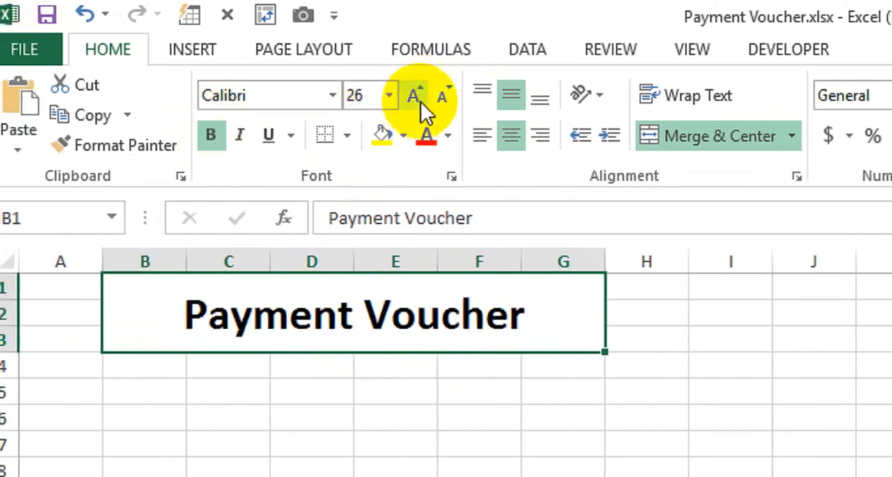
{"action": "left_click", "coordinate": [383, 94]}
{"action": "left_click", "coordinate": [418, 95]}
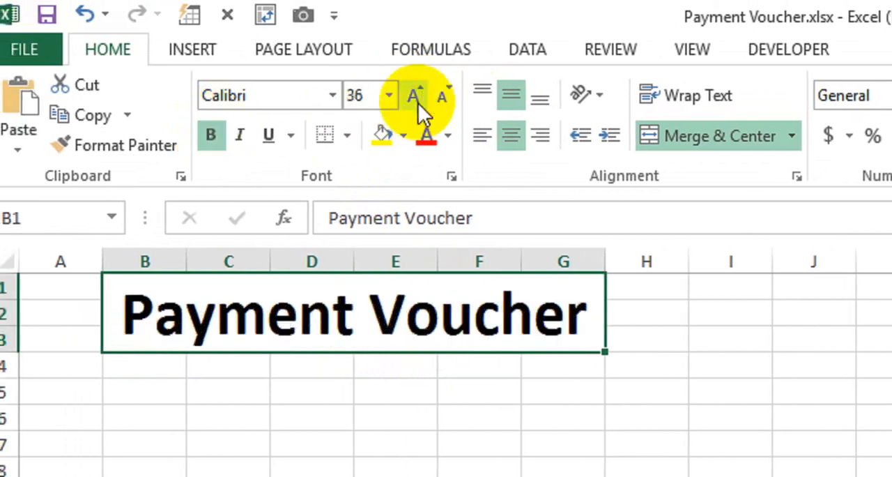
Merge and center cells B4:G5 below the title and enter "Pvt Company Ltd".
{"action": "left_click", "coordinate": [246, 391]}
{"action": "left_click_drag", "start_coordinate": [167, 367], "coordinate": [563, 355]}
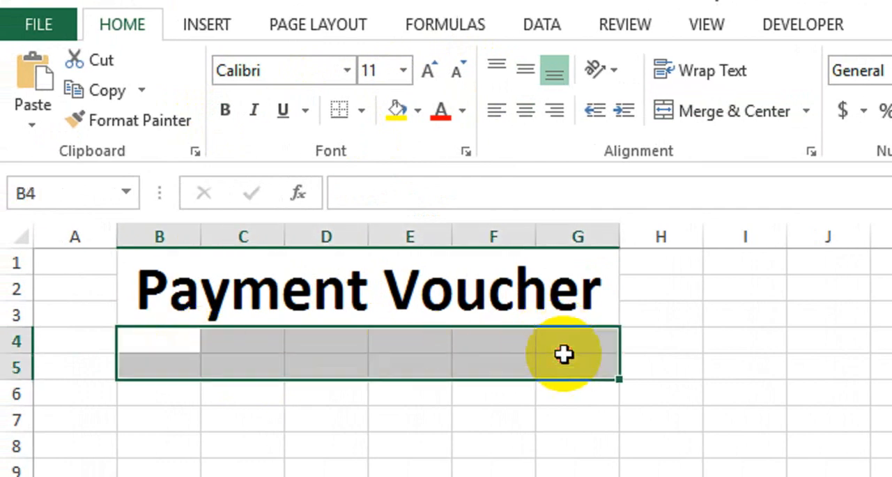
{"action": "left_click", "coordinate": [683, 116]}
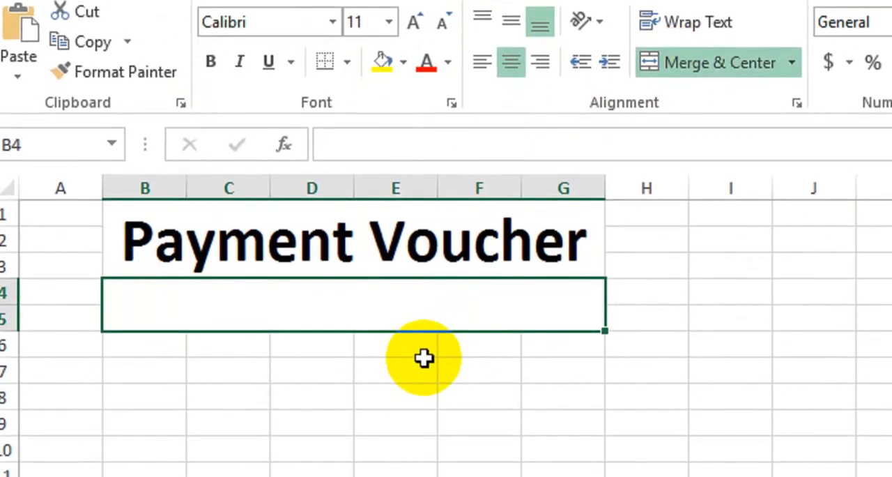
{"action": "type", "text": "Pvt"}
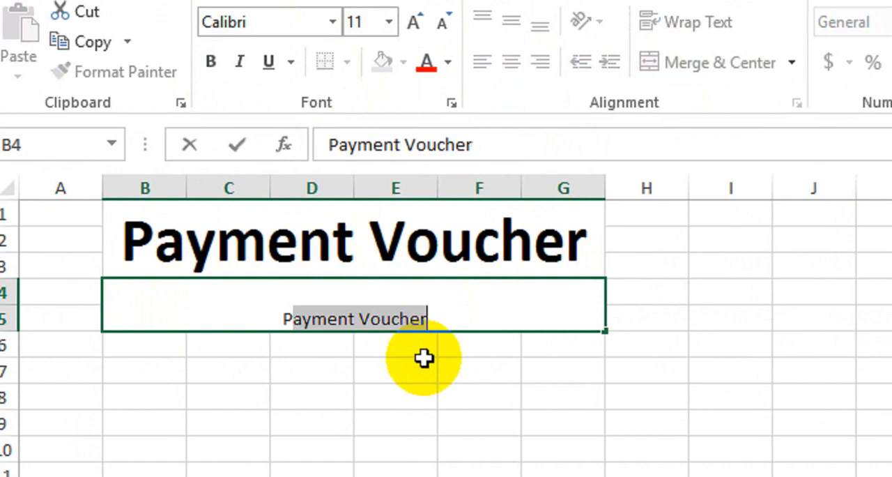
{"action": "type", "text": " Company"}
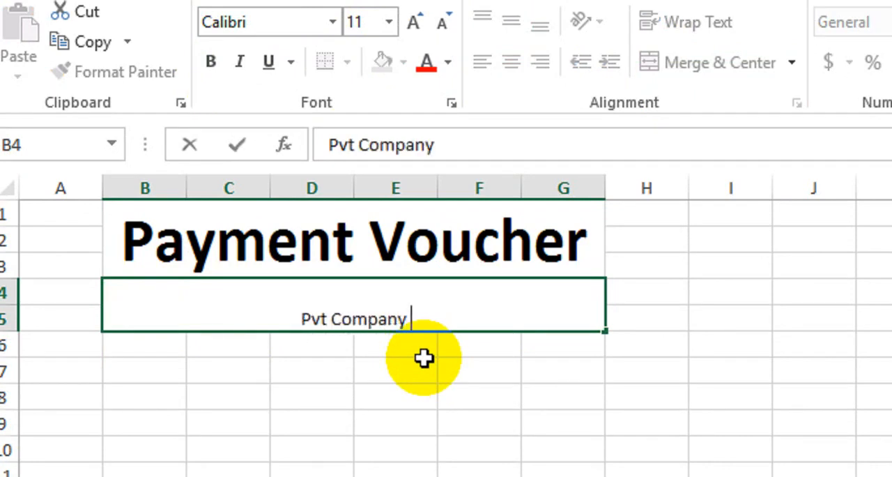
{"action": "type", "text": " Ltd"}
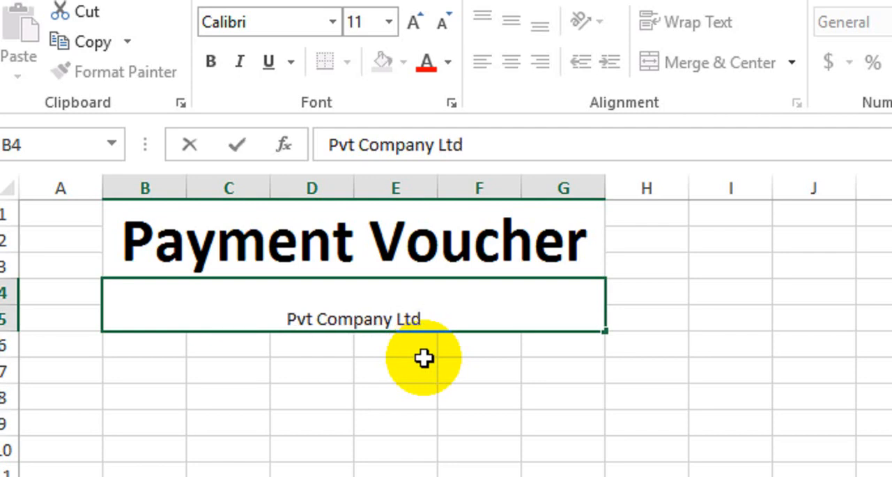
{"action": "key", "text": "Return"}
Format the "Pvt Company Ltd" line as middle-aligned, bold, 16-point text.
{"action": "left_click", "coordinate": [434, 310]}
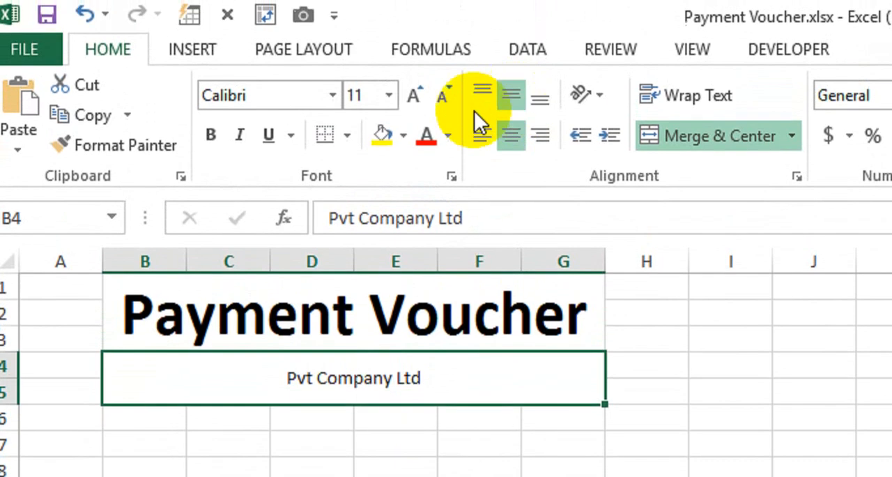
{"action": "left_click", "coordinate": [414, 96]}
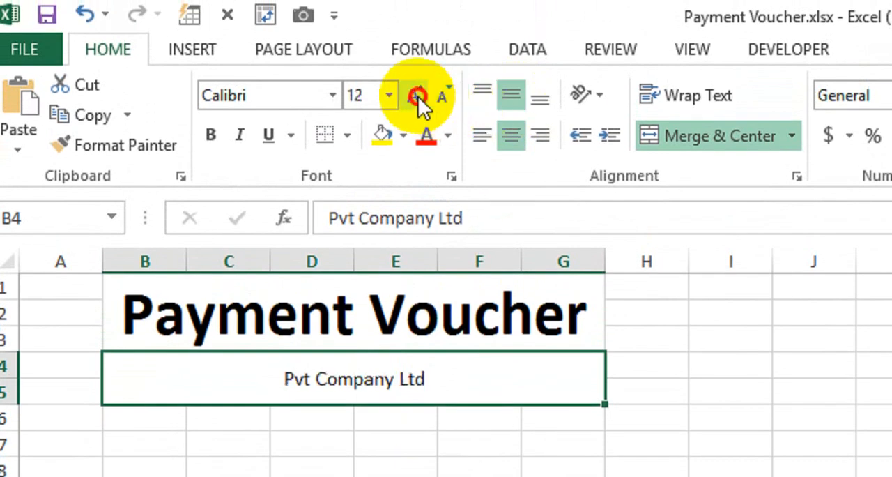
{"action": "left_click", "coordinate": [415, 95]}
{"action": "left_click", "coordinate": [414, 95]}
{"action": "left_click", "coordinate": [211, 135]}
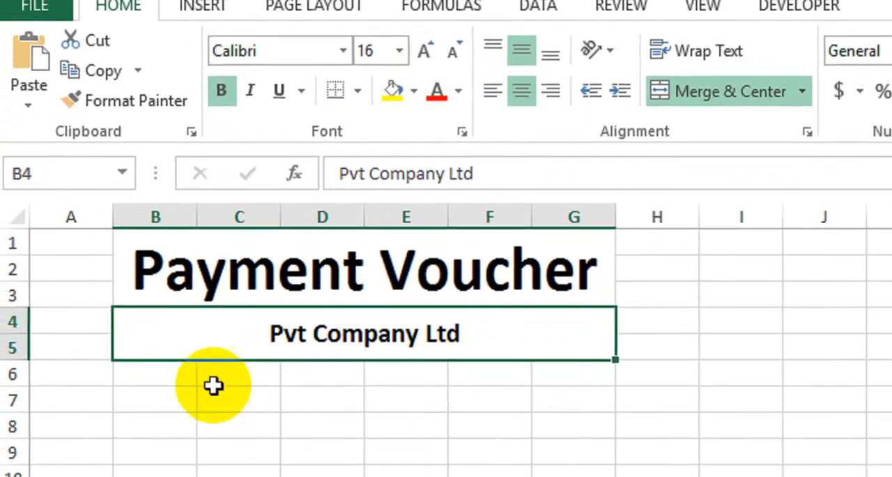
Merge and center cells B6:G6 and enter "Month of January".
{"action": "left_click_drag", "start_coordinate": [167, 422], "coordinate": [401, 431]}
{"action": "left_click_drag", "start_coordinate": [416, 359], "coordinate": [552, 350]}
{"action": "left_click", "coordinate": [687, 64]}
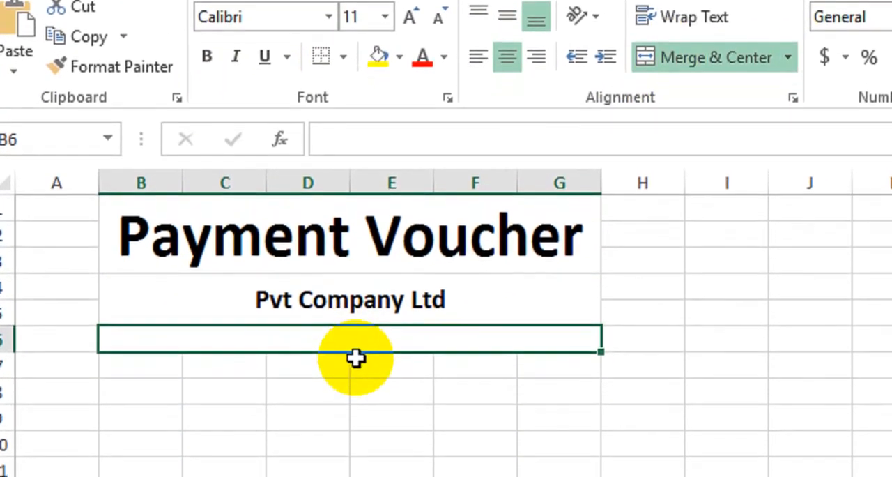
{"action": "type", "text": "Month"}
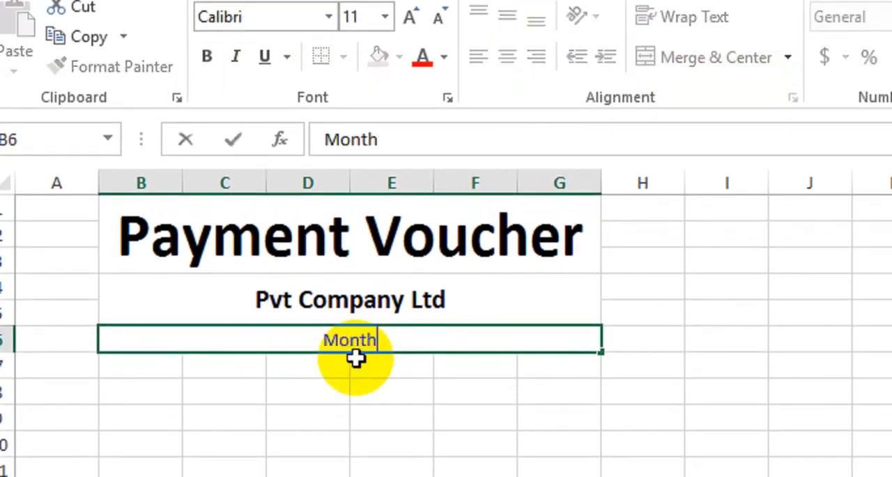
{"action": "type", "text": " of"}
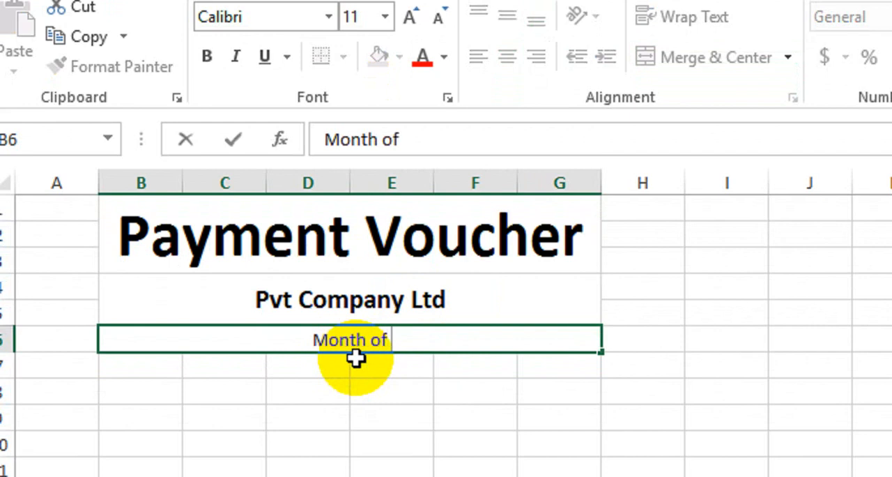
{"action": "type", "text": "January"}
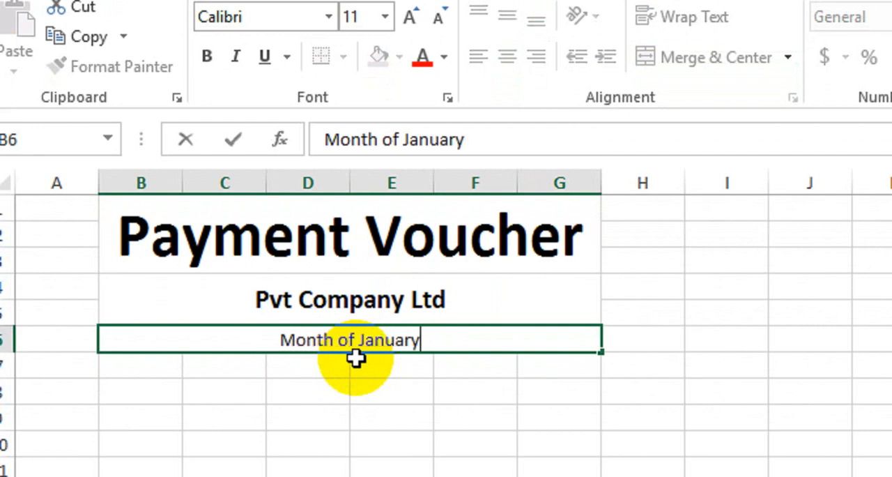
{"action": "key", "text": "Return"}
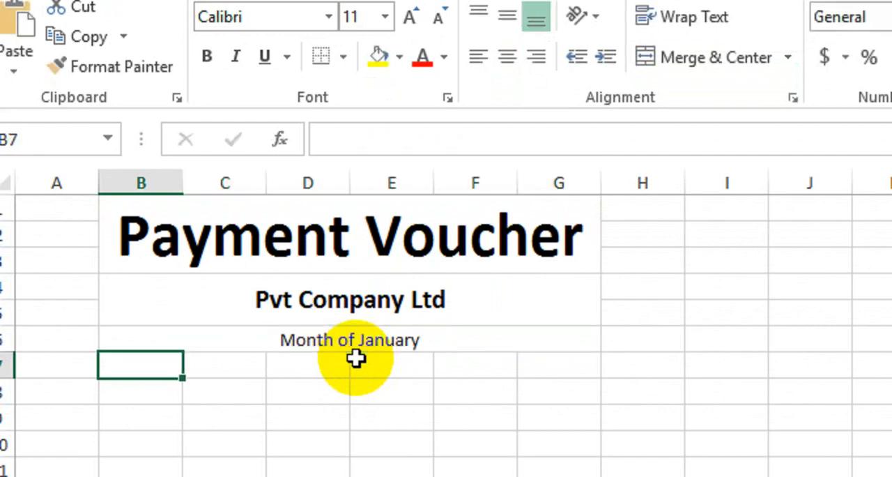
Make the merged "Month of January" line in row 6 bold.
{"action": "left_click_drag", "start_coordinate": [139, 339], "coordinate": [557, 341]}
{"action": "left_click", "coordinate": [704, 57]}
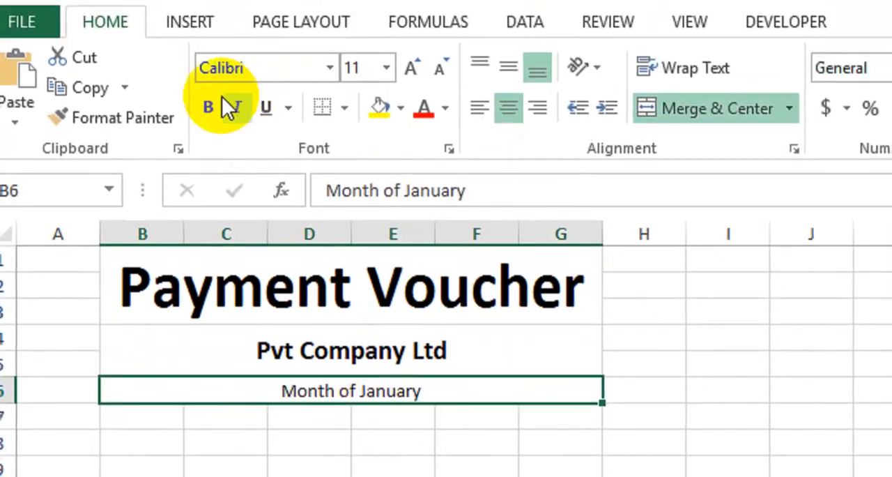
{"action": "left_click", "coordinate": [206, 57]}
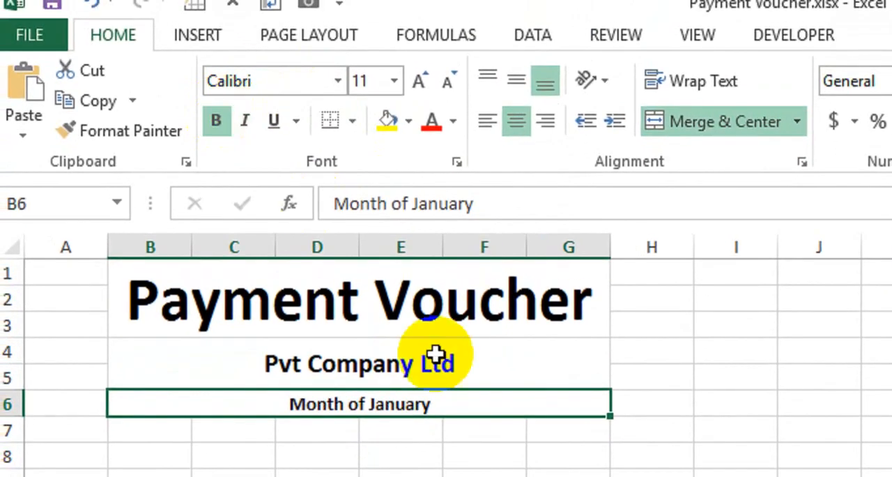
Give the "Payment Voucher" title a dark gray fill and white font color.
{"action": "left_click", "coordinate": [253, 298]}
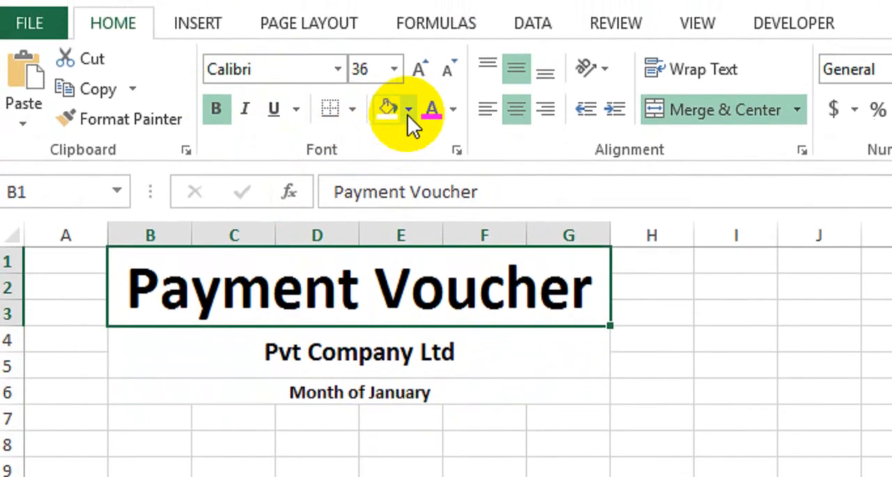
{"action": "left_click", "coordinate": [408, 90]}
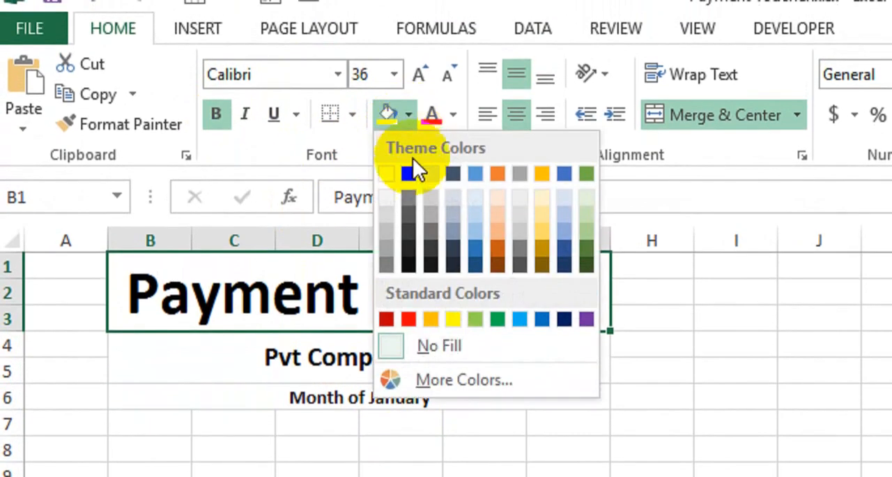
{"action": "left_click", "coordinate": [432, 256]}
{"action": "left_click", "coordinate": [453, 115]}
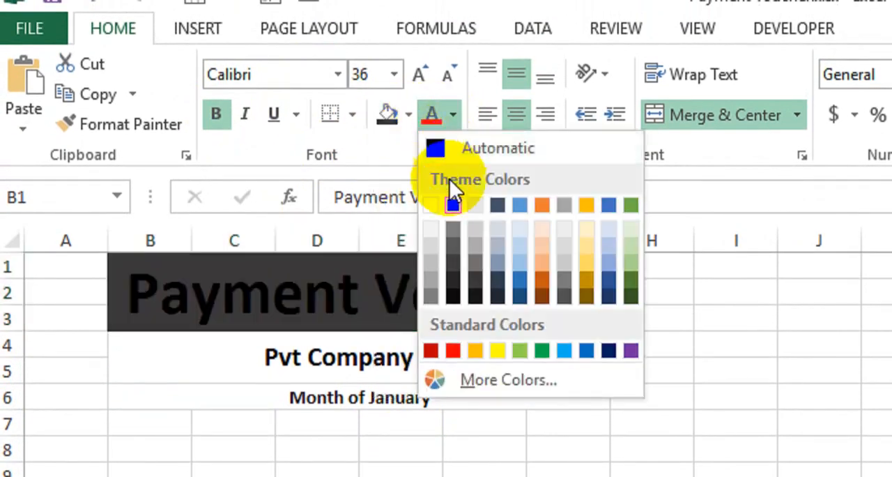
{"action": "left_click", "coordinate": [438, 206]}
Fill the "Pvt Company Ltd" cell with light blue-gray and the "Month of January" cell with light blue.
{"action": "left_click", "coordinate": [269, 352]}
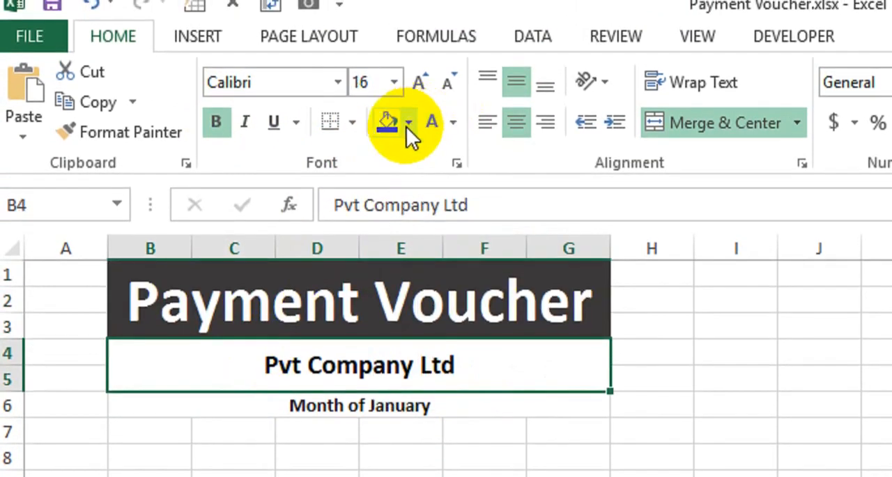
{"action": "left_click", "coordinate": [408, 123]}
{"action": "left_click", "coordinate": [449, 207]}
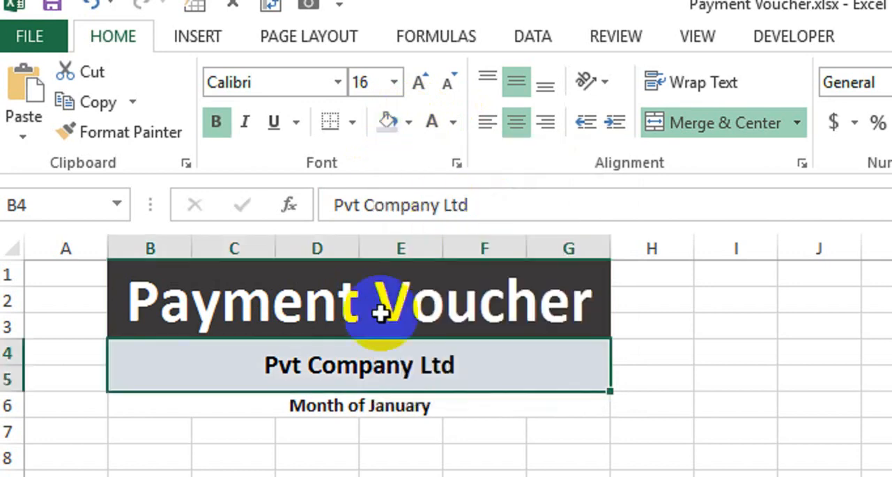
{"action": "left_click", "coordinate": [335, 406]}
{"action": "left_click", "coordinate": [409, 89]}
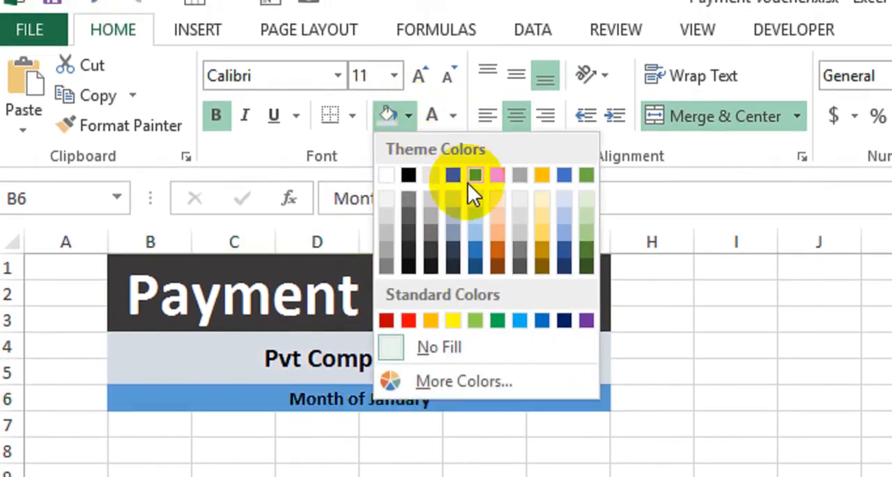
{"action": "left_click", "coordinate": [472, 201]}
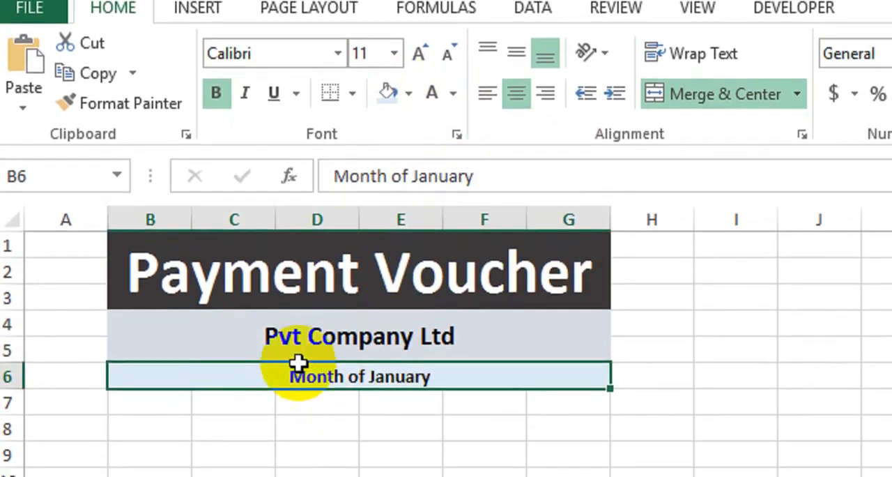
Enter the table headings "Sr #", "Receipt #" and "Payment Method" in cells B12 to D12.
{"action": "left_click", "coordinate": [388, 432]}
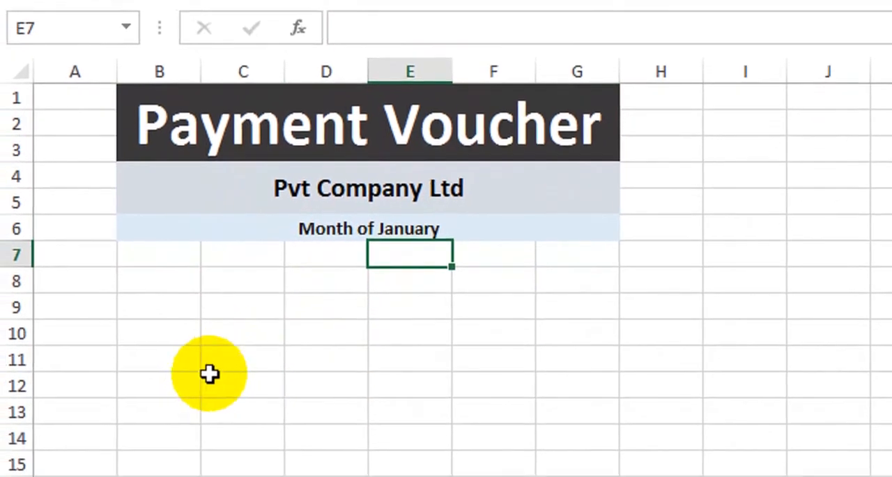
{"action": "left_click", "coordinate": [187, 385]}
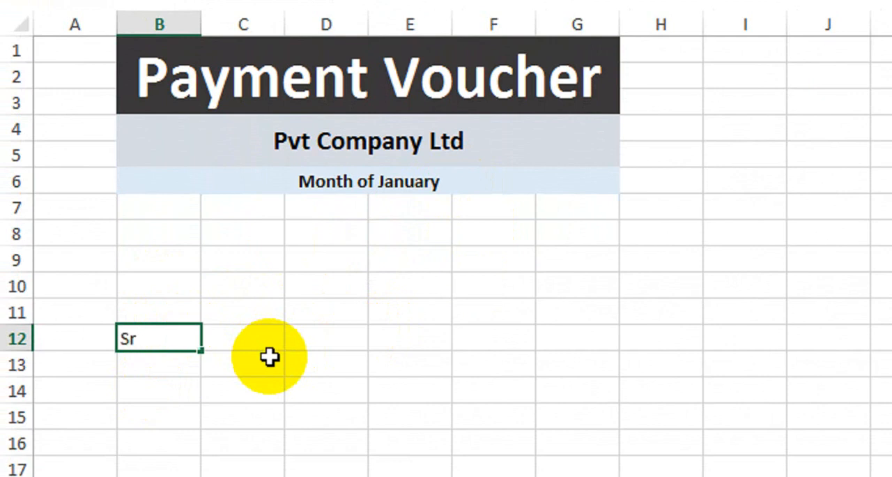
{"action": "key", "text": "Tab"}
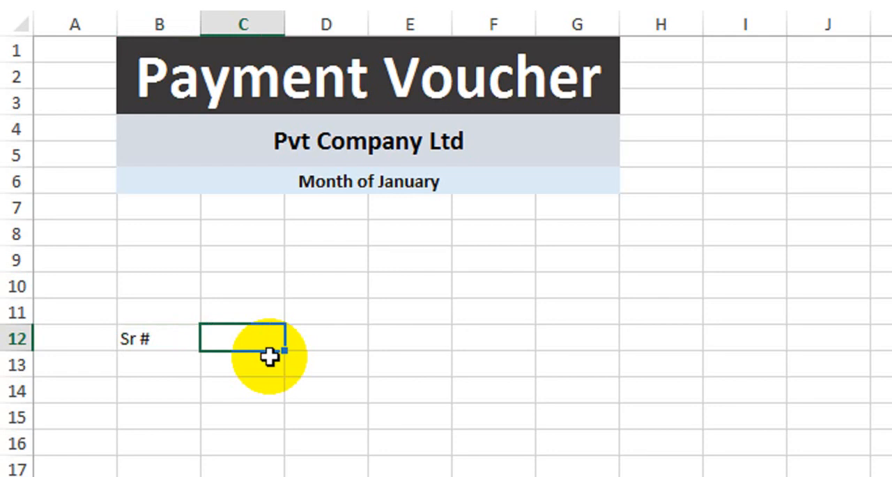
{"action": "type", "text": "Receipt #"}
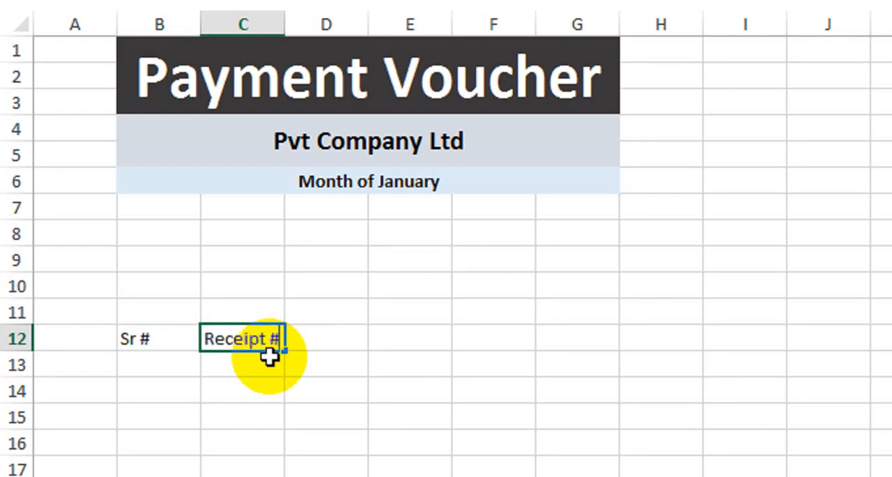
{"action": "key", "text": "Tab"}
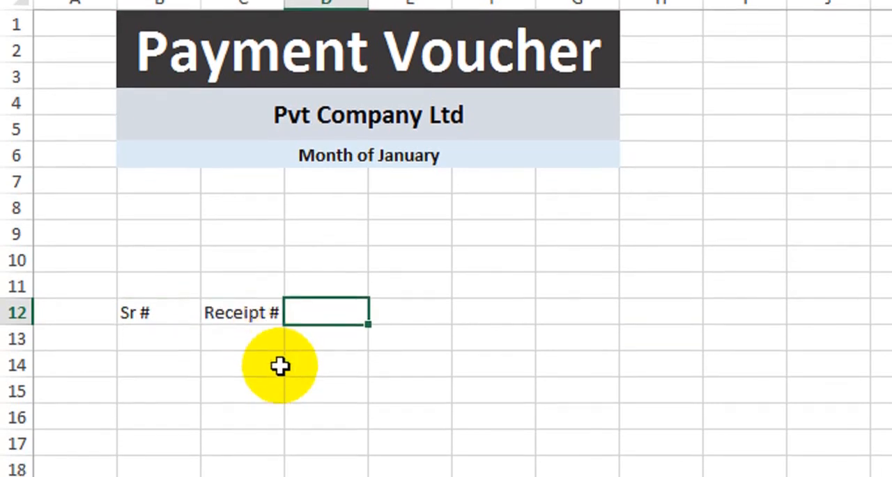
{"action": "type", "text": "Paym"}
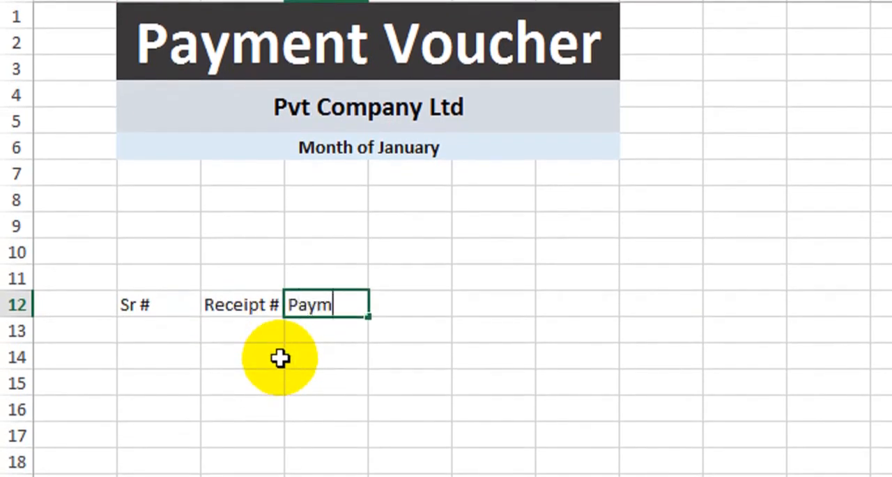
{"action": "type", "text": "ent Me"}
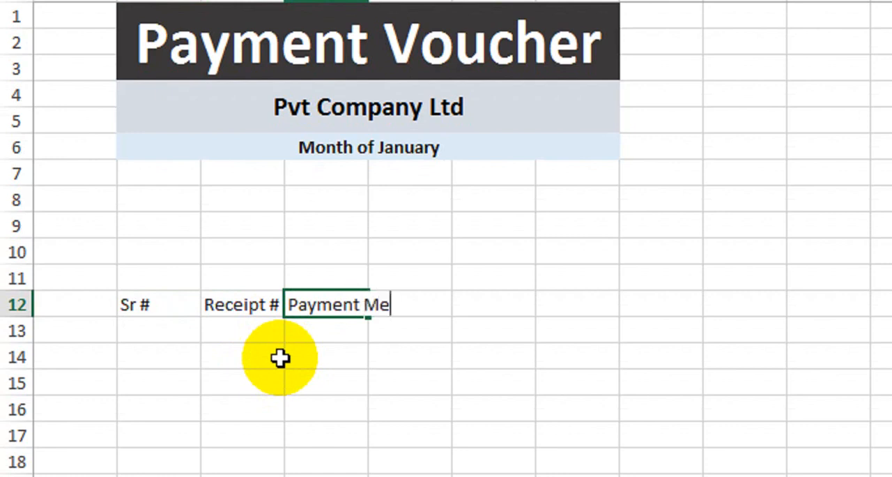
{"action": "type", "text": "thod"}
{"action": "key", "text": "Return"}
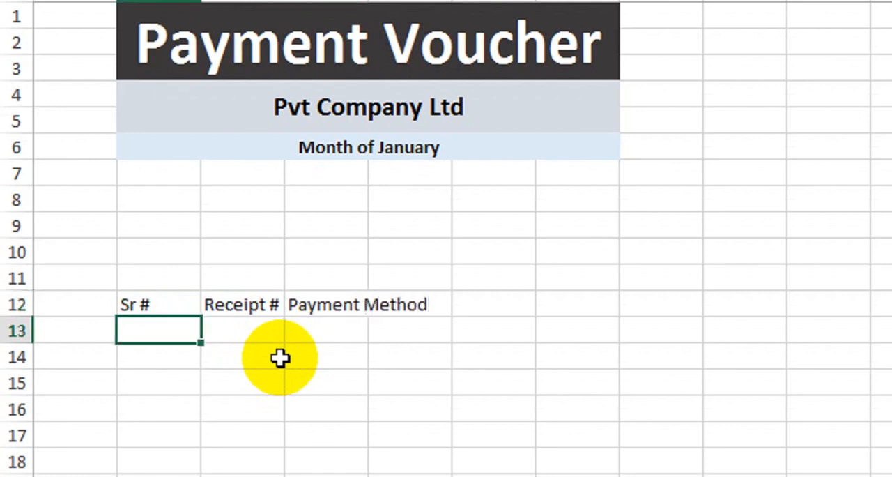
Add the headings "Description" in E12 and "Amount" in F12.
{"action": "left_click", "coordinate": [430, 301]}
{"action": "scroll", "coordinate": [454, 390], "scroll_direction": "down", "scroll_amount": 1}
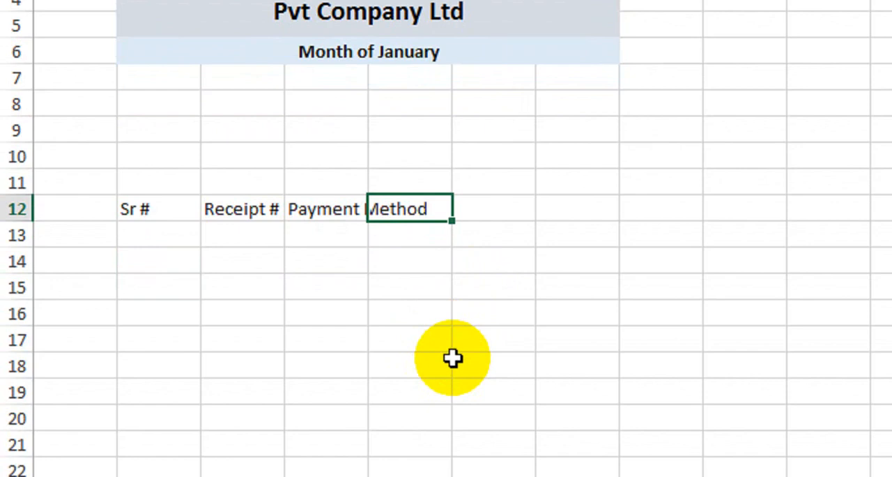
{"action": "type", "text": "Des"}
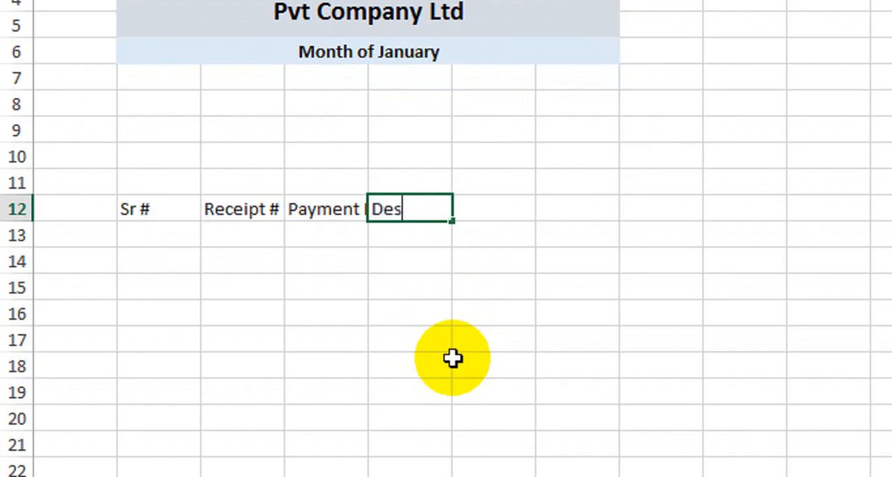
{"action": "type", "text": "crip"}
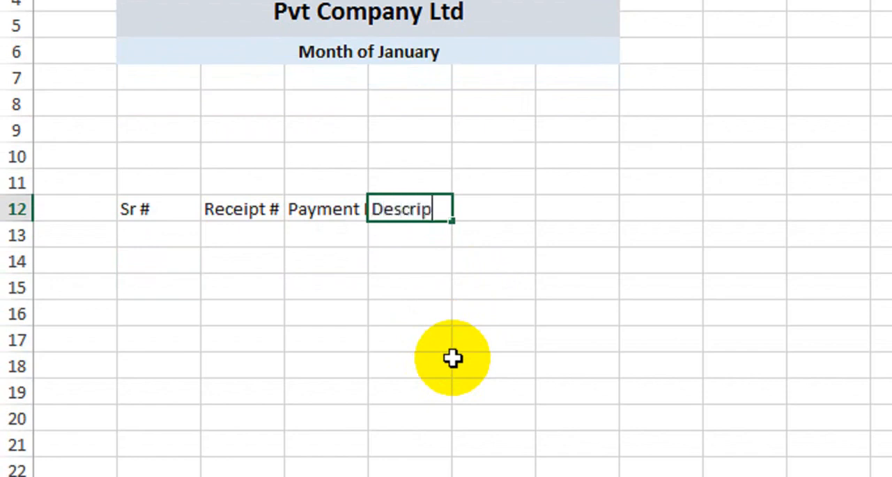
{"action": "type", "text": "tion"}
{"action": "key", "text": "Tab"}
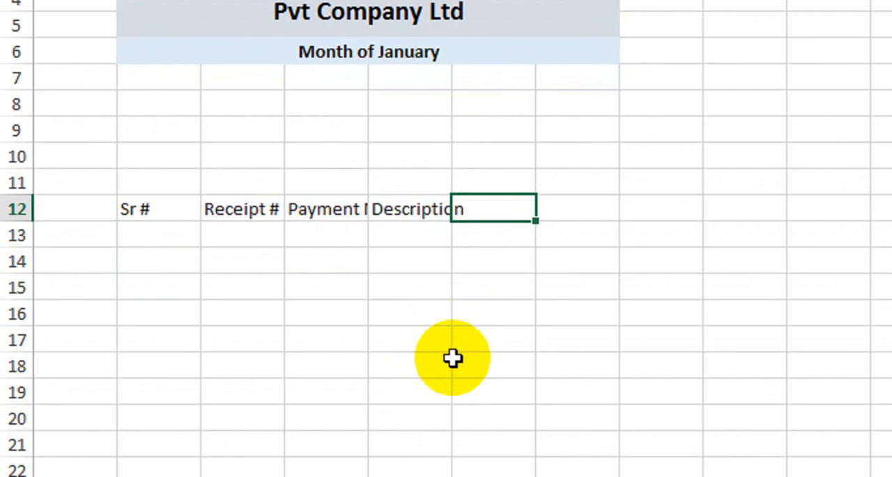
{"action": "type", "text": "Amo"}
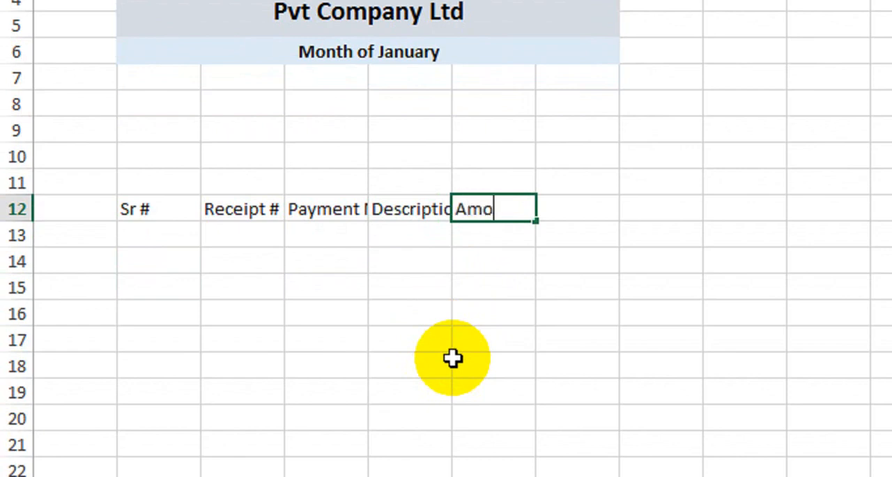
{"action": "type", "text": "unt"}
{"action": "key", "text": "Return"}
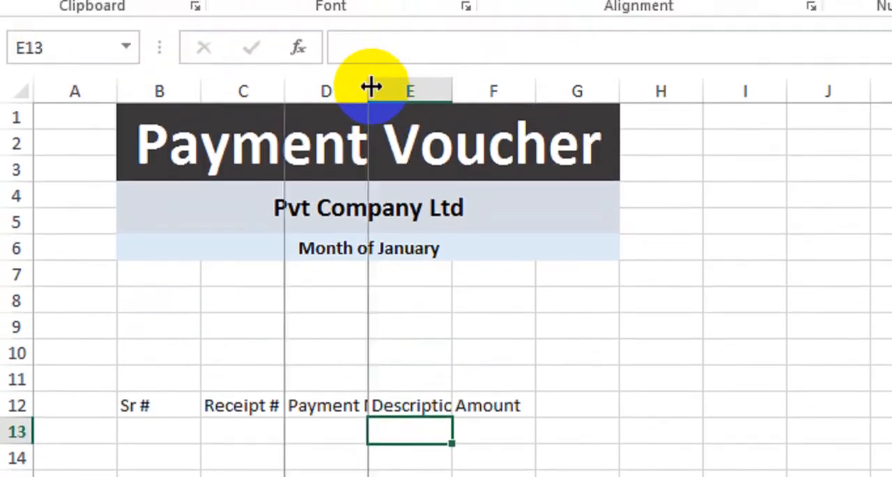
Widen columns D, E and F to fit their headings with spare room, making the Description column the widest.
{"action": "double_click", "coordinate": [370, 87]}
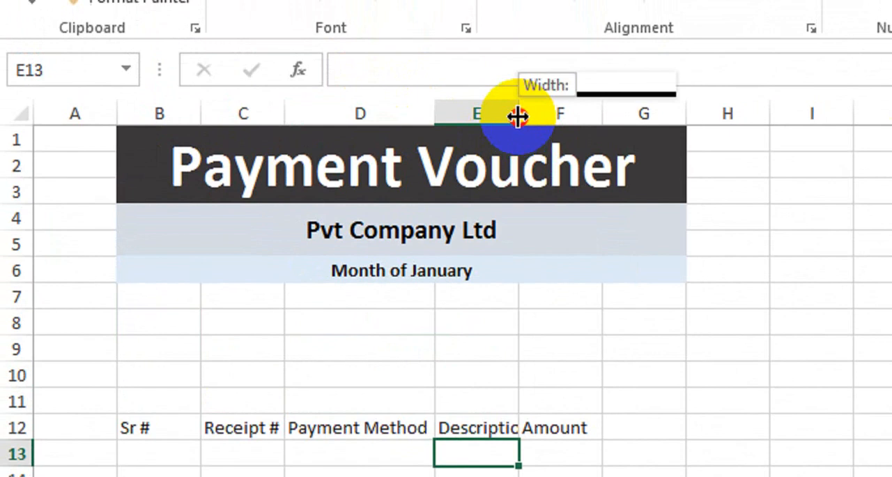
{"action": "double_click", "coordinate": [518, 93]}
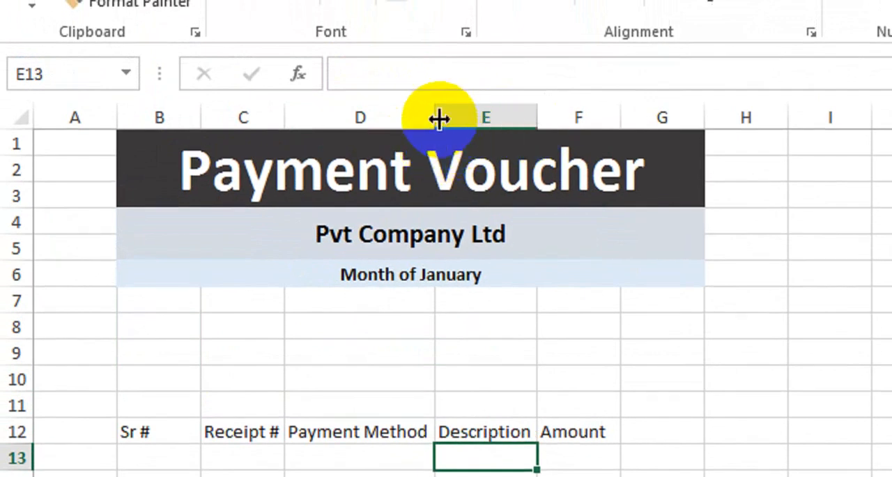
{"action": "left_click_drag", "start_coordinate": [435, 117], "coordinate": [443, 117]}
{"action": "left_click_drag", "start_coordinate": [546, 117], "coordinate": [603, 126]}
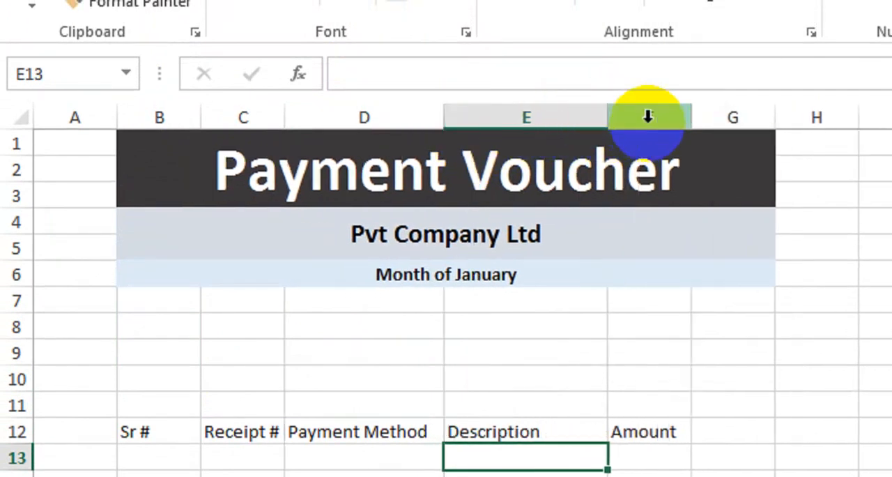
{"action": "left_click", "coordinate": [611, 120]}
{"action": "left_click_drag", "start_coordinate": [698, 123], "coordinate": [714, 123]}
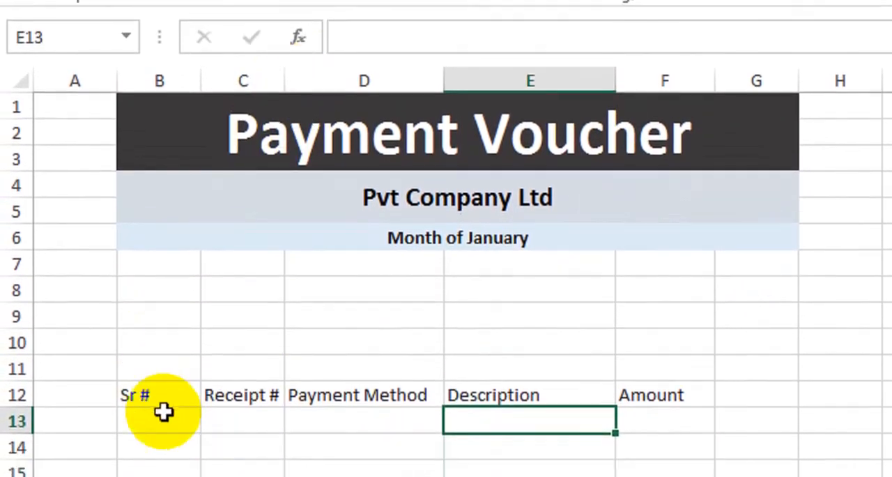
Number the Sr # column from 1 to 10 in cells B13:B22 by extending a series started with 1 and 2.
{"action": "left_click", "coordinate": [163, 413]}
{"action": "type", "text": "1"}
{"action": "key", "text": "Return"}
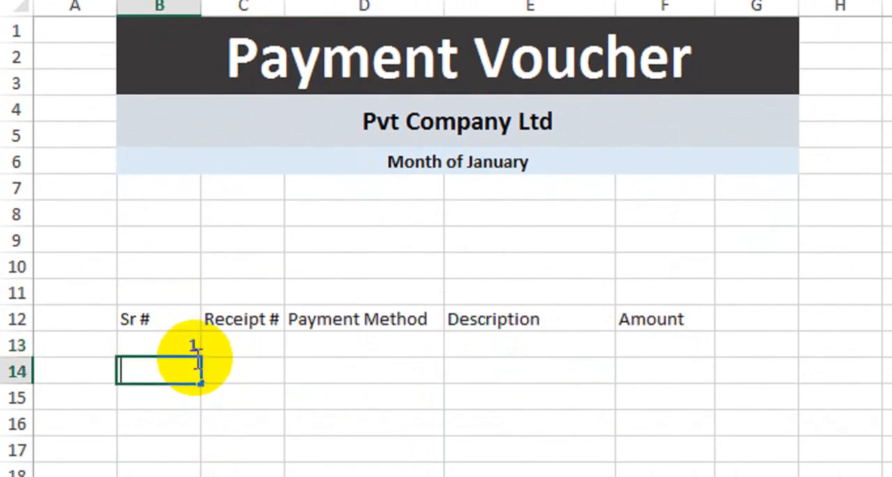
{"action": "type", "text": "2"}
{"action": "key", "text": "Return"}
{"action": "left_click_drag", "start_coordinate": [183, 346], "coordinate": [202, 436]}
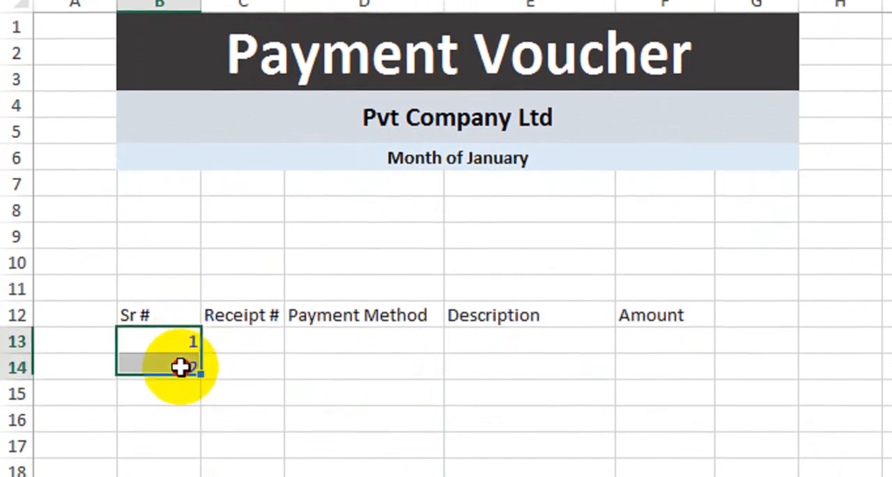
{"action": "left_click_drag", "start_coordinate": [202, 397], "coordinate": [202, 348]}
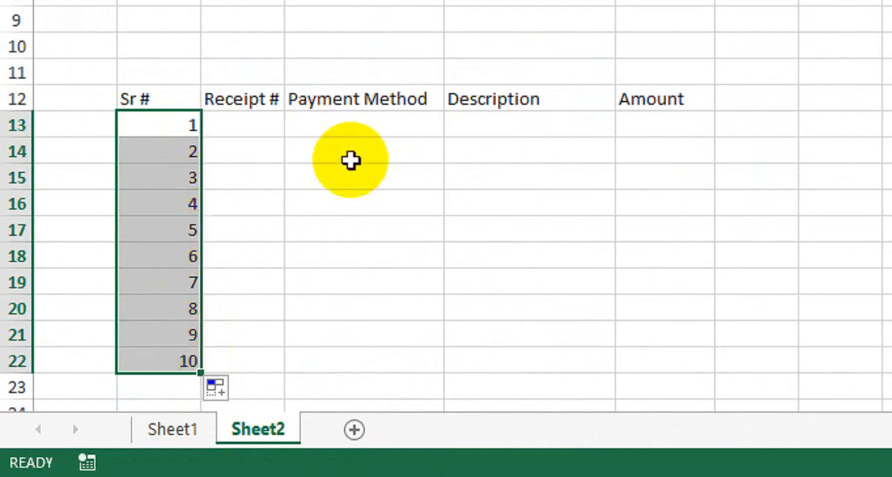
Enter 001 as the first receipt number in cell C13.
{"action": "left_click", "coordinate": [259, 129]}
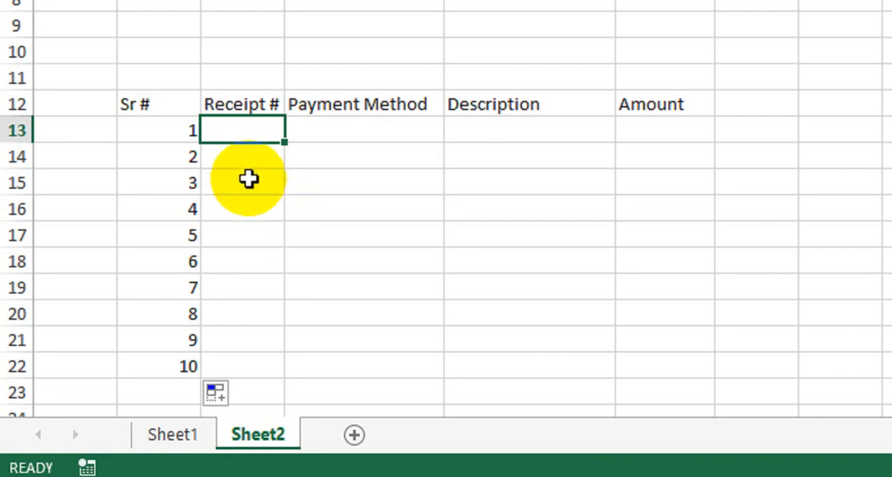
{"action": "type", "text": "001"}
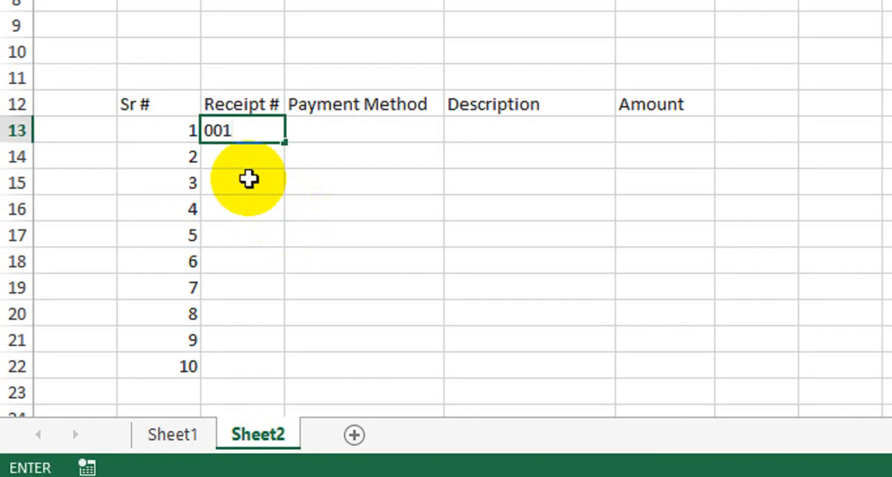
{"action": "key", "text": "Return"}
Apply the custom number format 000 to the Receipt # cells C13:C22.
{"action": "left_click", "coordinate": [248, 129]}
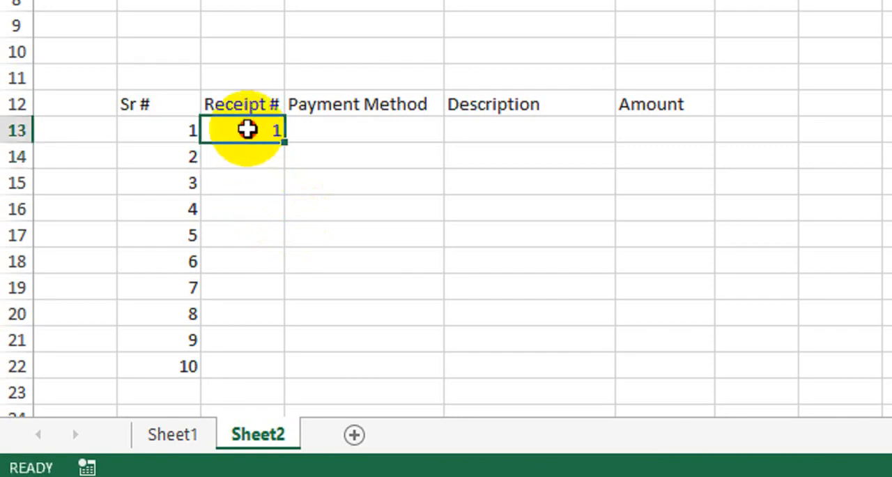
{"action": "left_click_drag", "start_coordinate": [247, 129], "coordinate": [248, 319]}
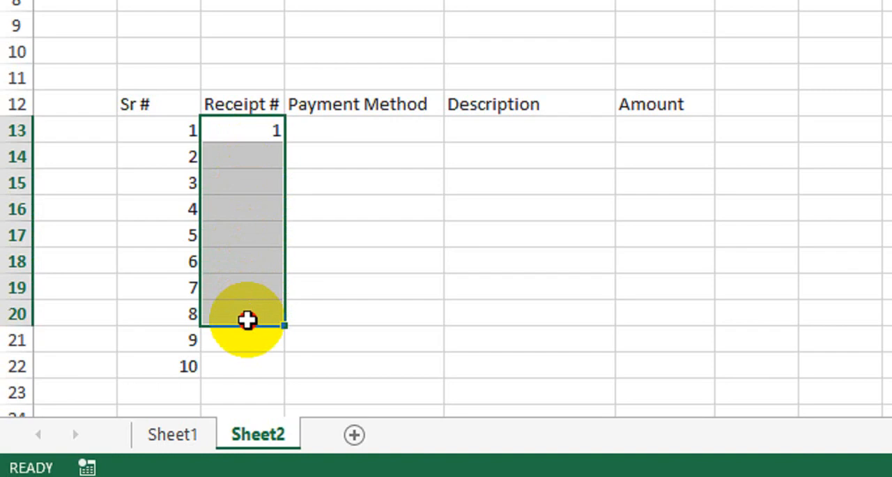
{"action": "left_click_drag", "start_coordinate": [247, 319], "coordinate": [249, 362]}
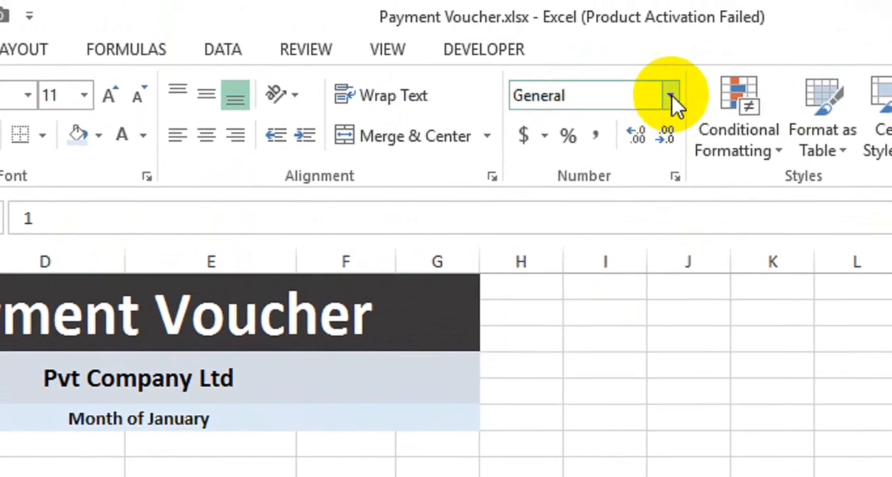
{"action": "left_click", "coordinate": [673, 72]}
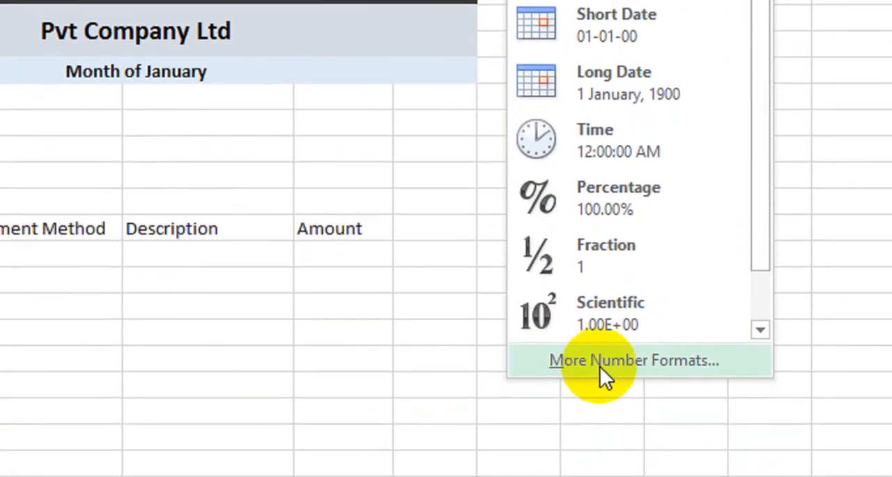
{"action": "left_click", "coordinate": [600, 394]}
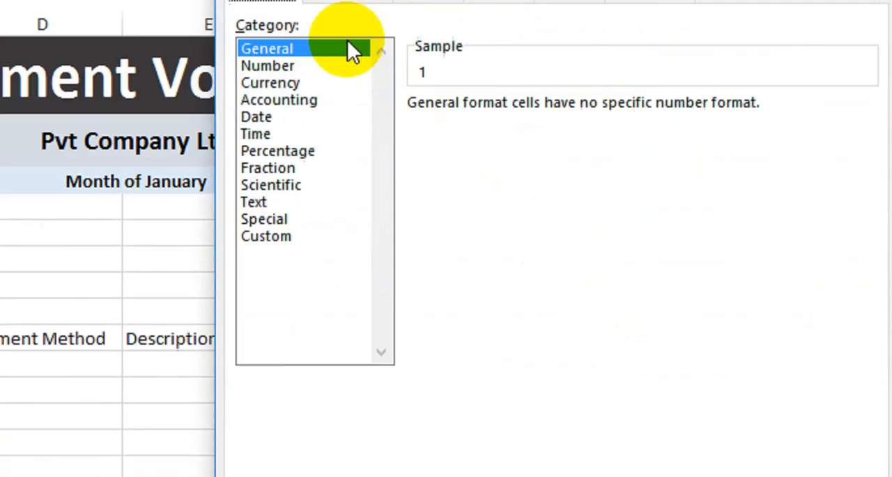
{"action": "left_click", "coordinate": [271, 319]}
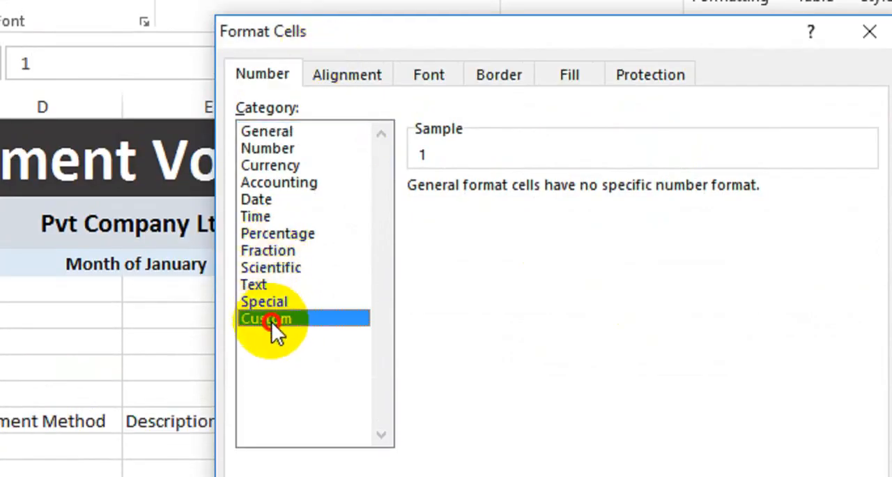
{"action": "left_click_drag", "start_coordinate": [475, 212], "coordinate": [404, 207]}
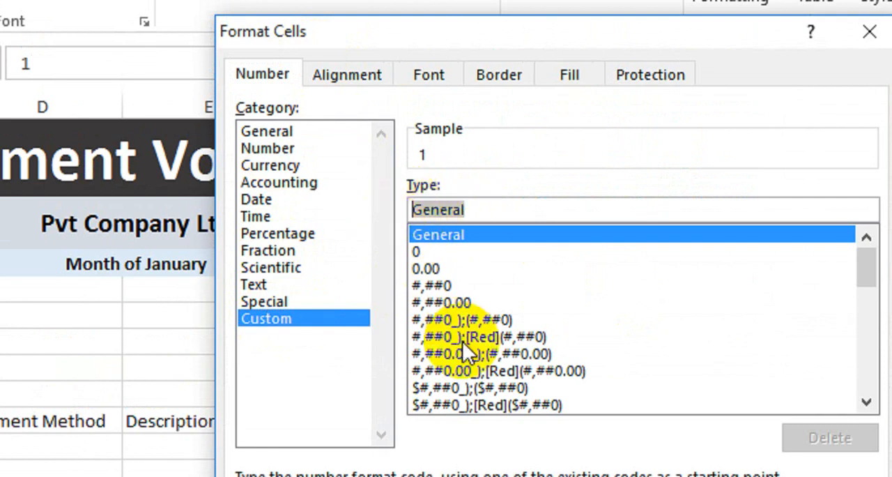
{"action": "type", "text": "000"}
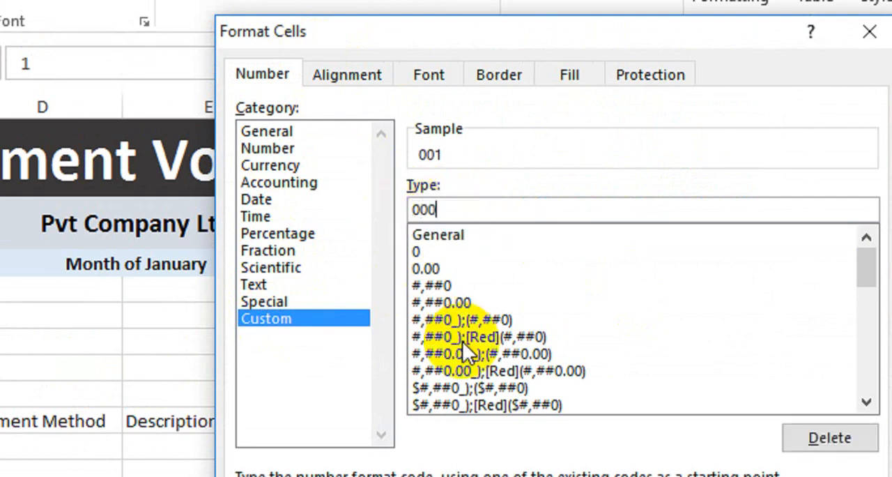
{"action": "left_click", "coordinate": [418, 210]}
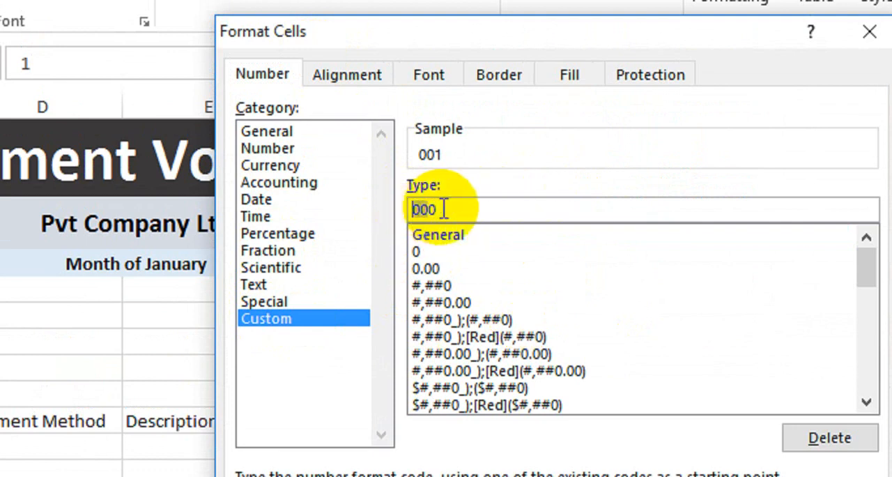
{"action": "left_click", "coordinate": [426, 209]}
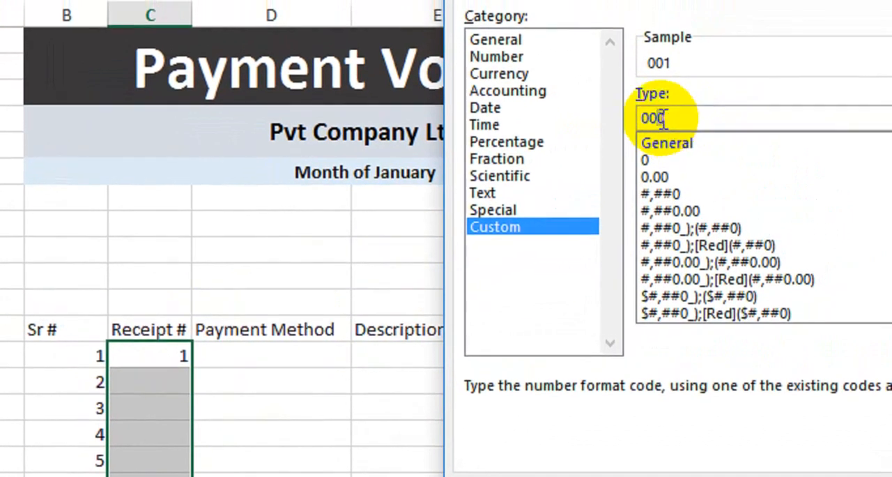
{"action": "left_click", "coordinate": [659, 112]}
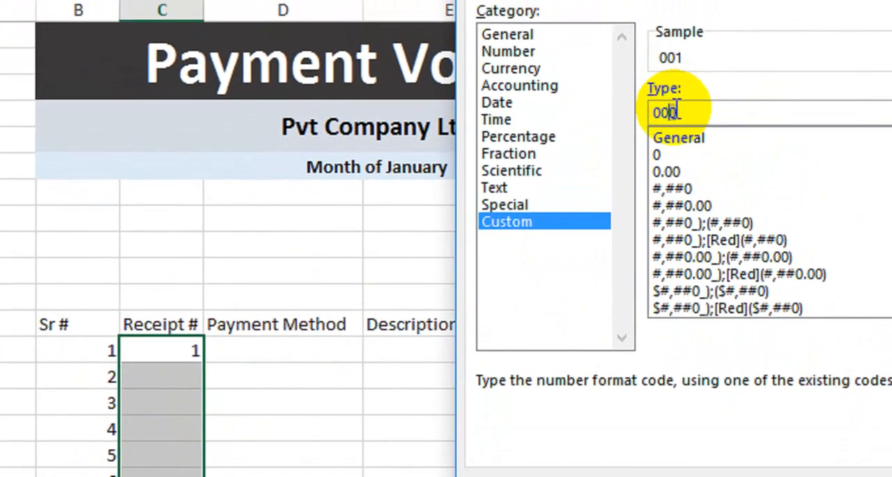
{"action": "left_click", "coordinate": [681, 71]}
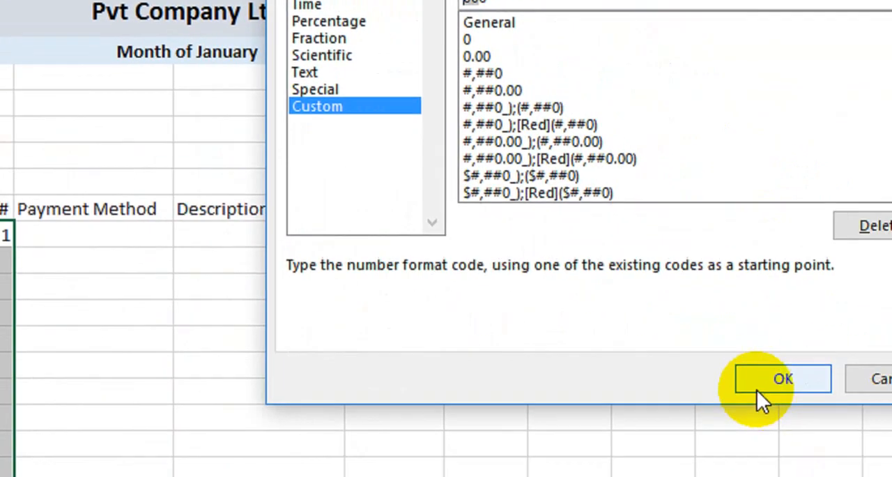
{"action": "left_click", "coordinate": [756, 396]}
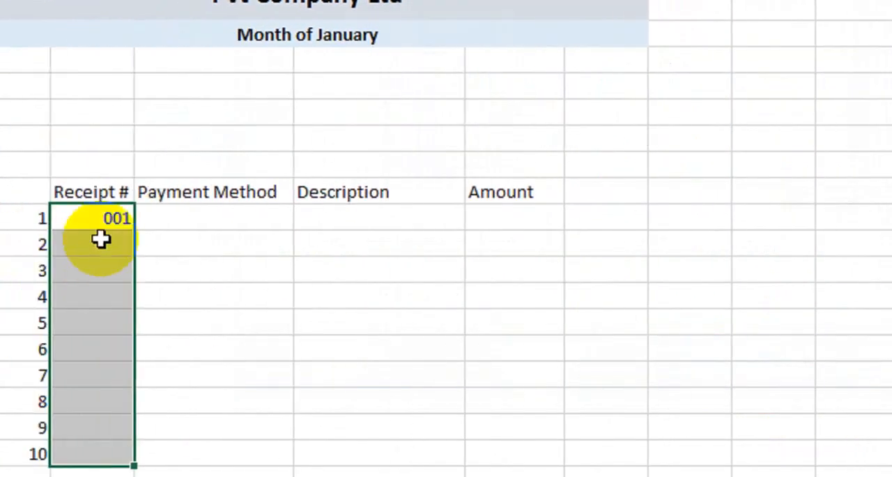
Enter 002 as the second receipt number in C14 and extend the series from C13:C14 down to C22.
{"action": "left_click", "coordinate": [213, 244]}
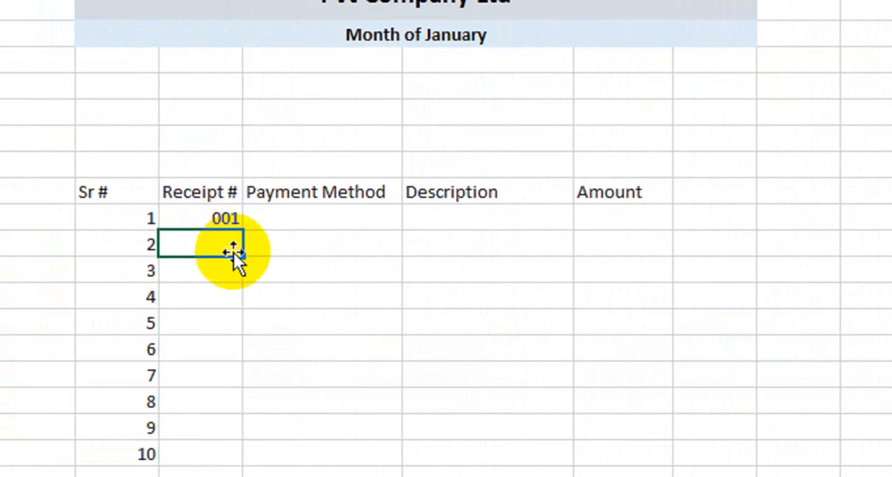
{"action": "type", "text": "002"}
{"action": "key", "text": "Return"}
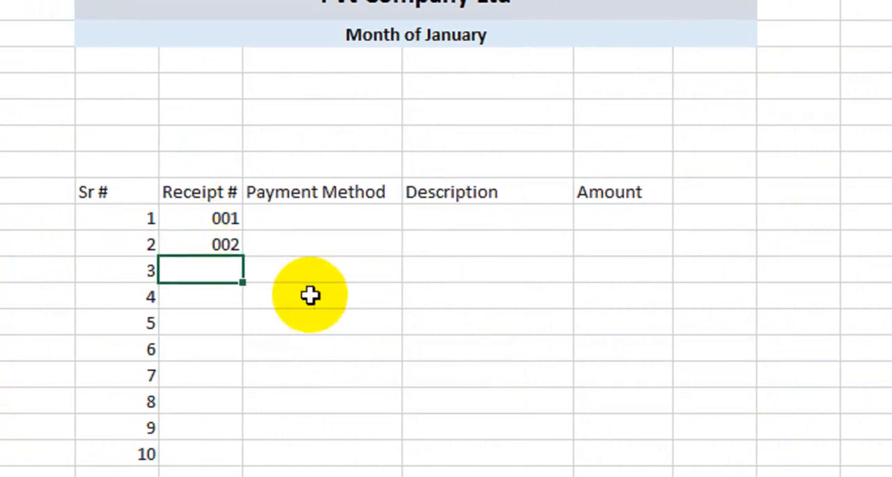
{"action": "left_click_drag", "start_coordinate": [225, 217], "coordinate": [239, 441]}
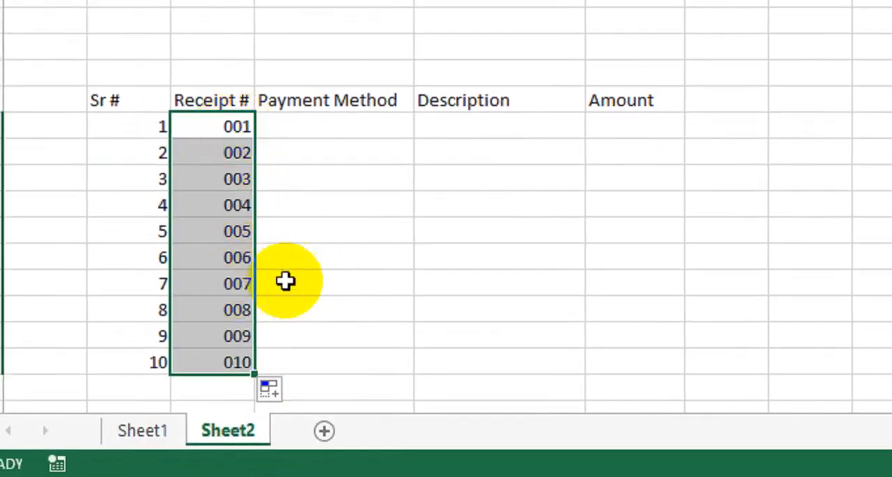
Enter Cash, Cheque and Online as the payment methods for receipts 001 to 003 in cells D13:D15.
{"action": "left_click", "coordinate": [358, 125]}
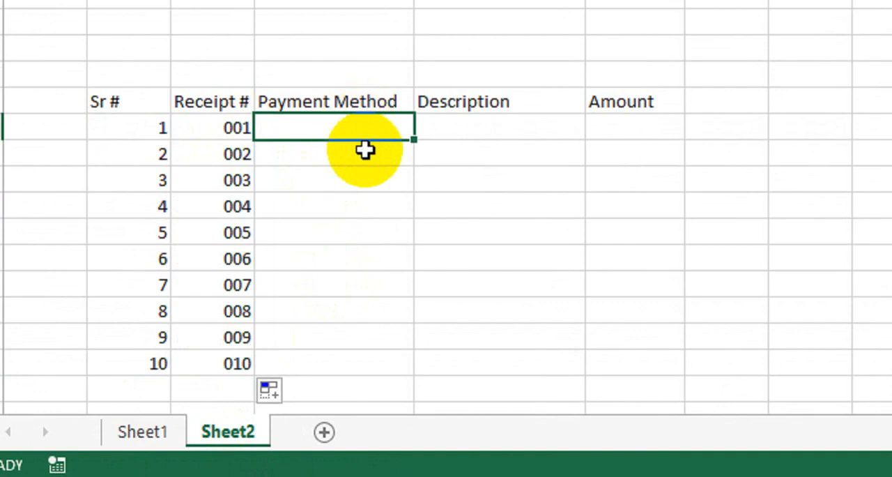
{"action": "type", "text": "CAsh"}
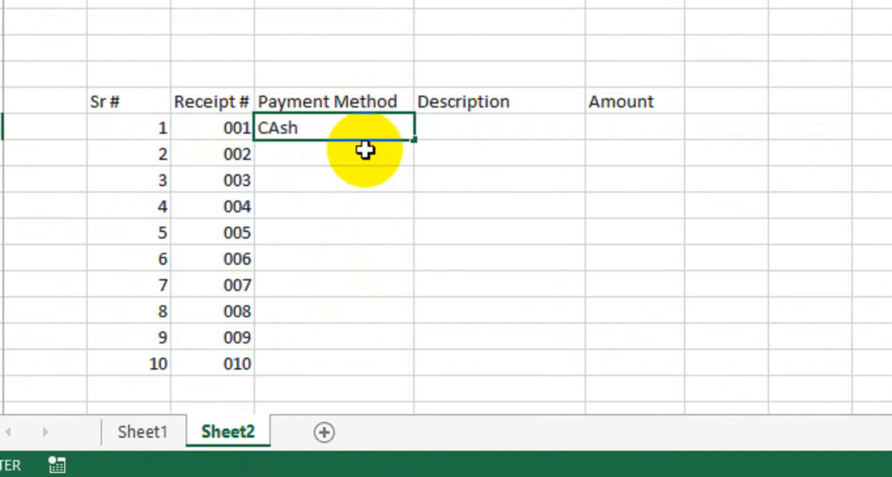
{"action": "key", "text": "ctrl+Return"}
{"action": "left_click", "coordinate": [365, 149]}
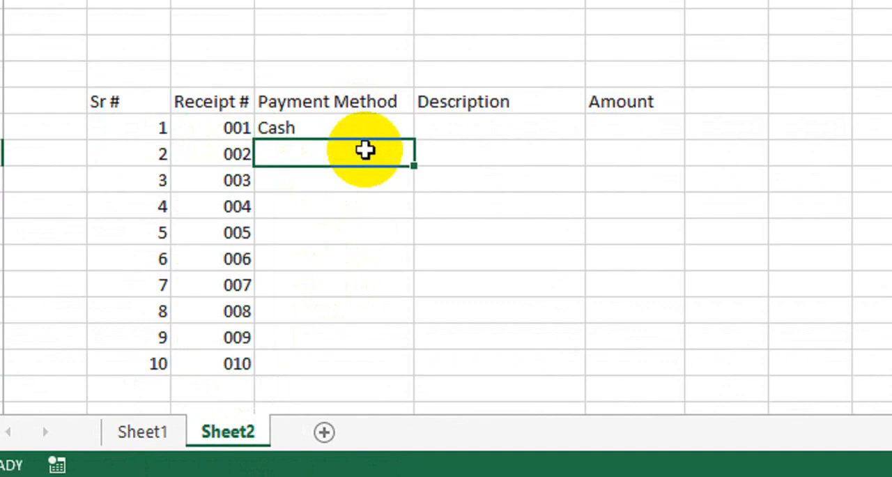
{"action": "type", "text": "Che"}
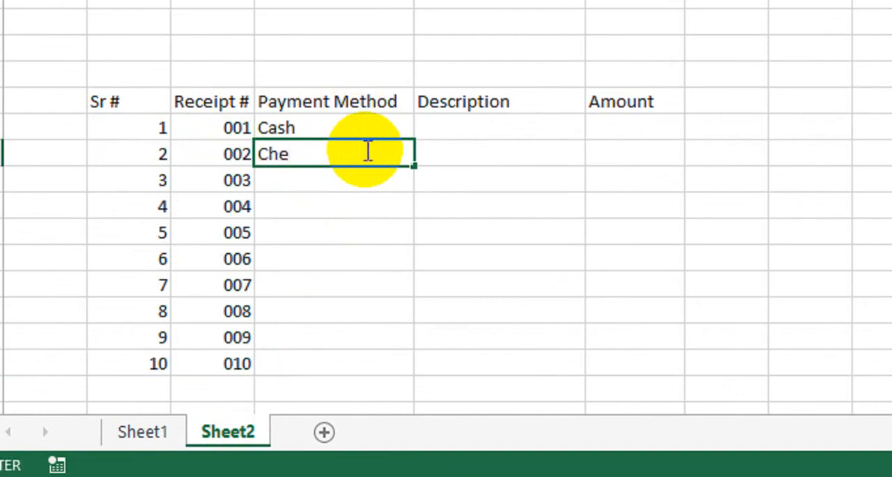
{"action": "type", "text": "que"}
{"action": "key", "text": "Return"}
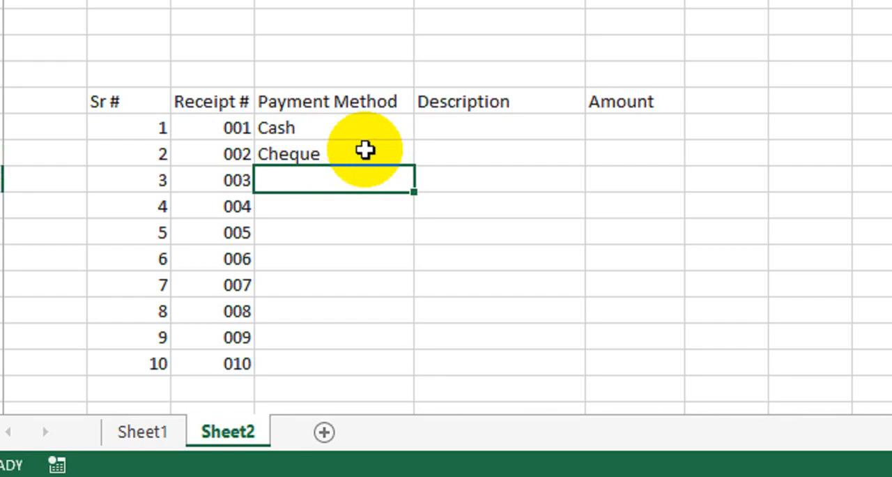
{"action": "type", "text": "Online"}
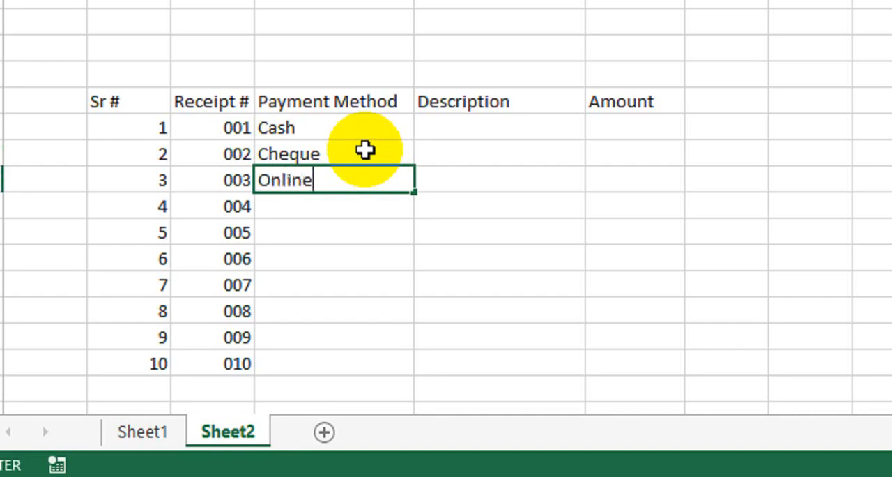
{"action": "key", "text": "Return"}
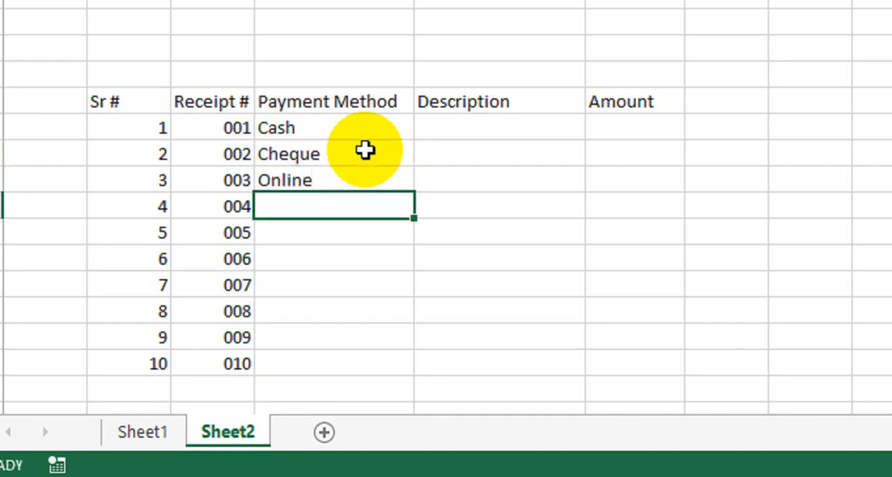
Enter Cash, Cash, Online and Cheque as the payment methods for receipts 004 to 007 in cells D16:D19.
{"action": "type", "text": "CA"}
{"action": "key", "text": "Return"}
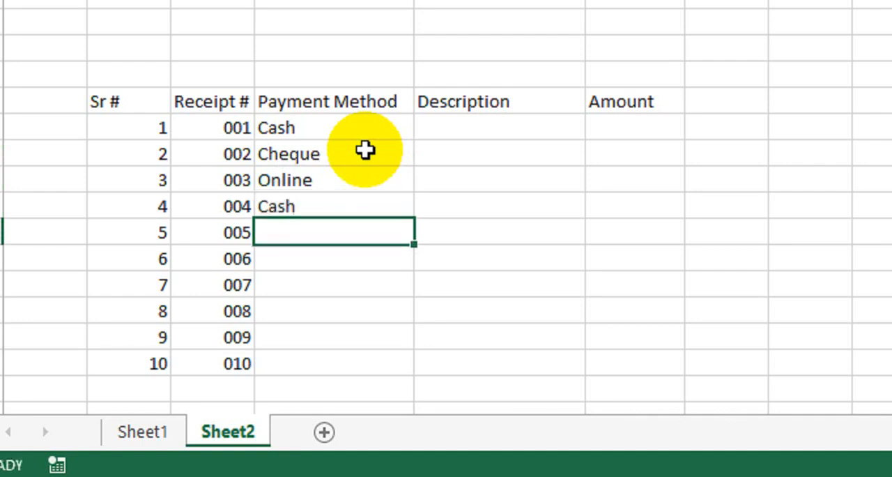
{"action": "type", "text": "CA"}
{"action": "key", "text": "Return"}
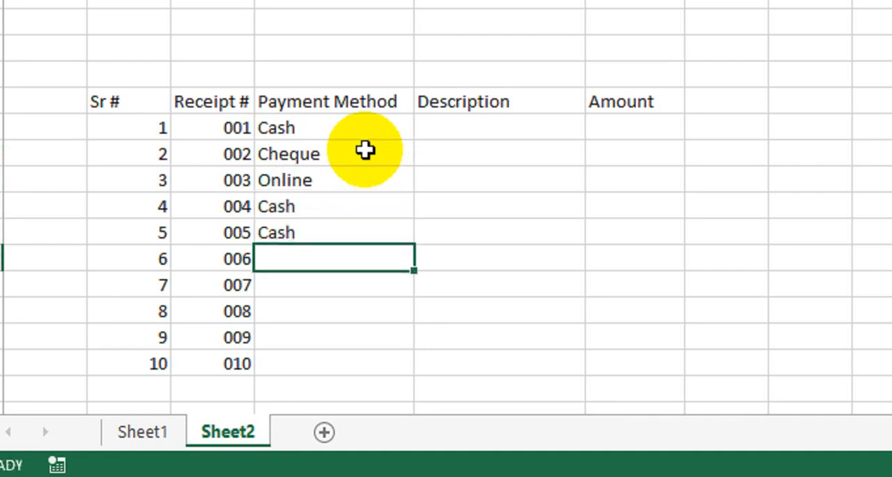
{"action": "type", "text": "On"}
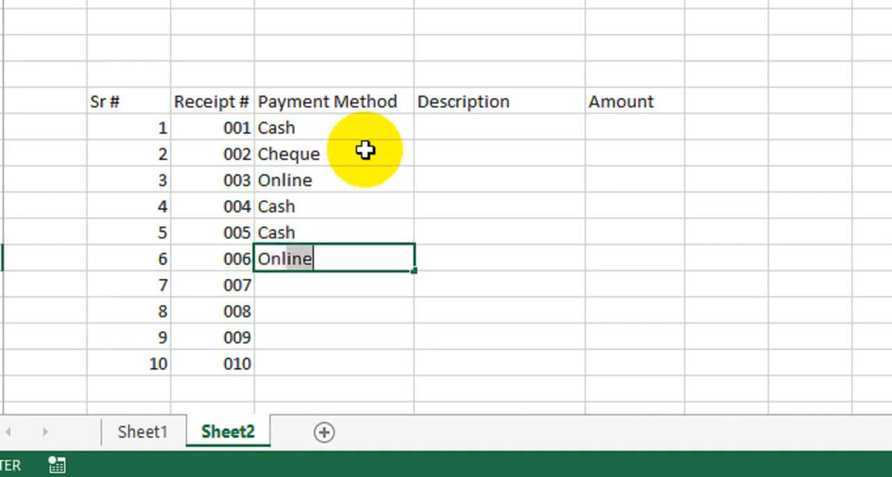
{"action": "key", "text": "Return"}
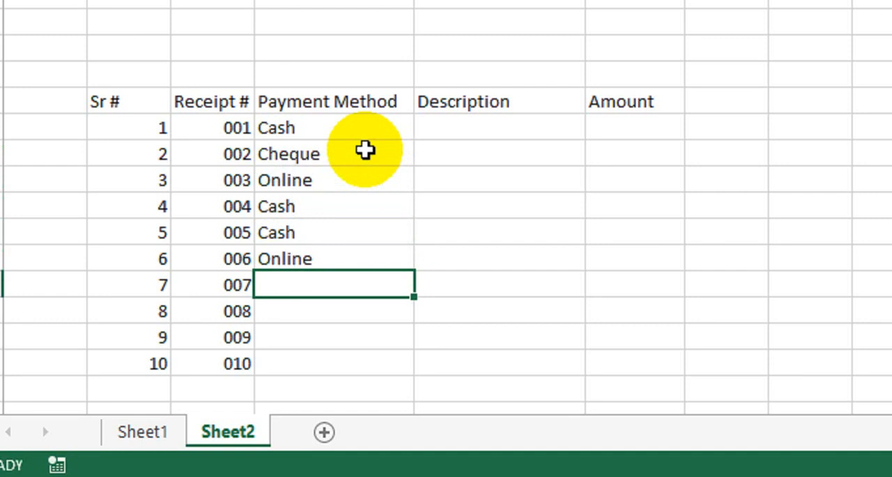
{"action": "type", "text": "Ch"}
{"action": "key", "text": "Return"}
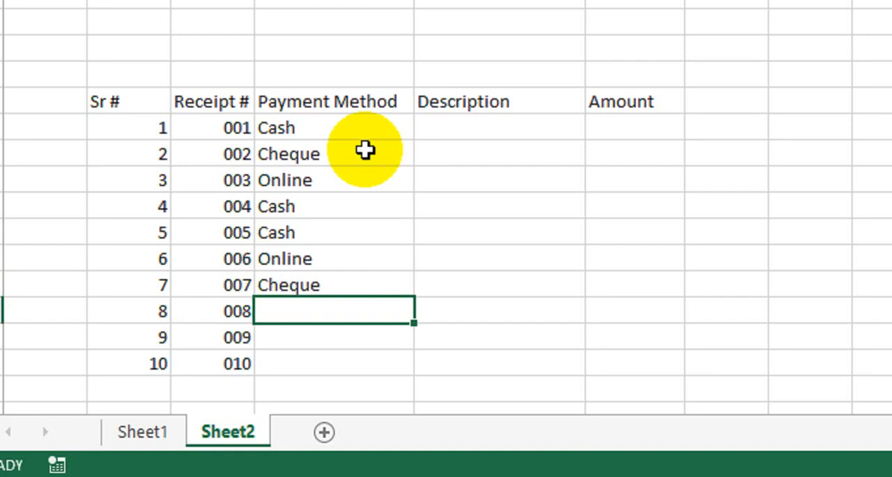
Enter Cheque, Cash and Online as the payment methods for receipts 008 to 010 in cells D20:D22.
{"action": "type", "text": "C"}
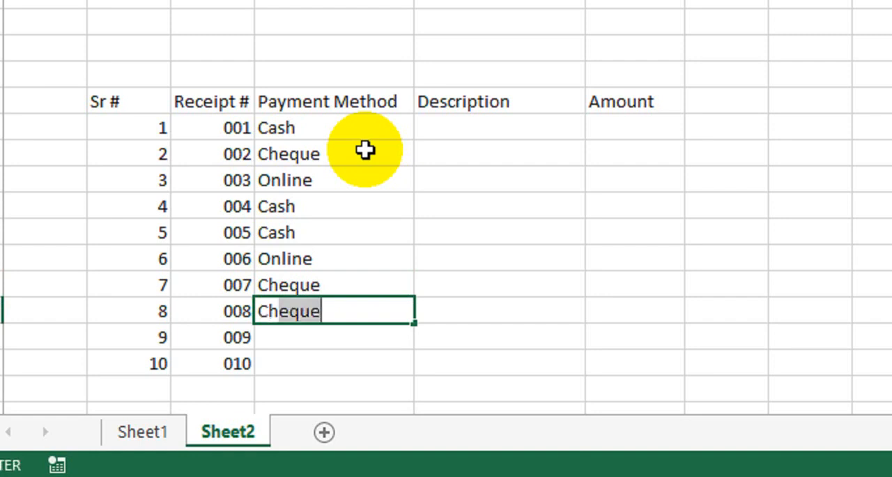
{"action": "key", "text": "Return"}
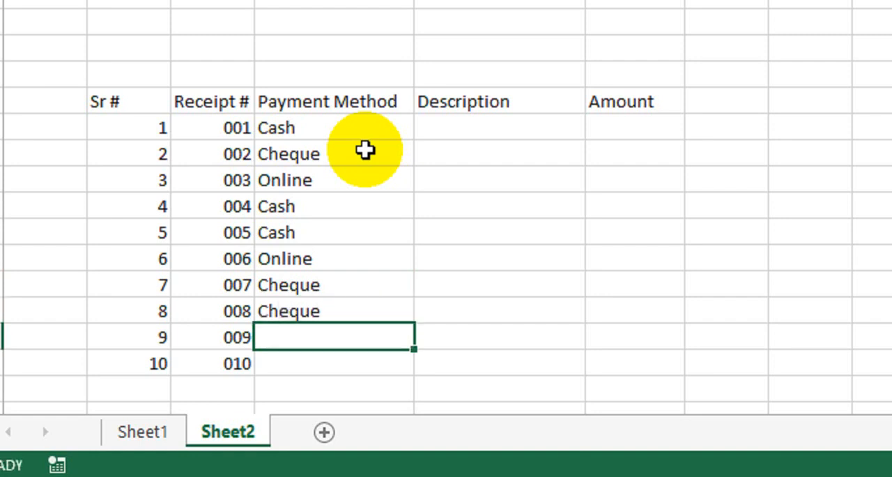
{"action": "type", "text": "CAsh"}
{"action": "key", "text": "Return"}
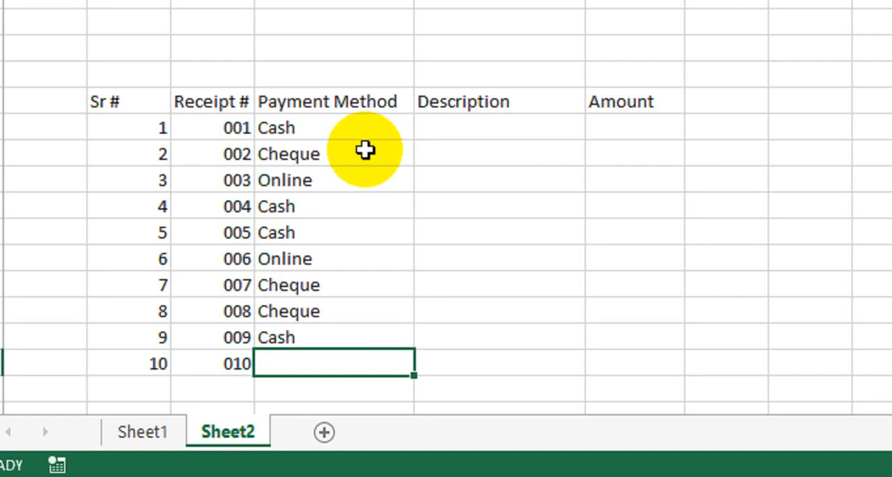
{"action": "type", "text": "On"}
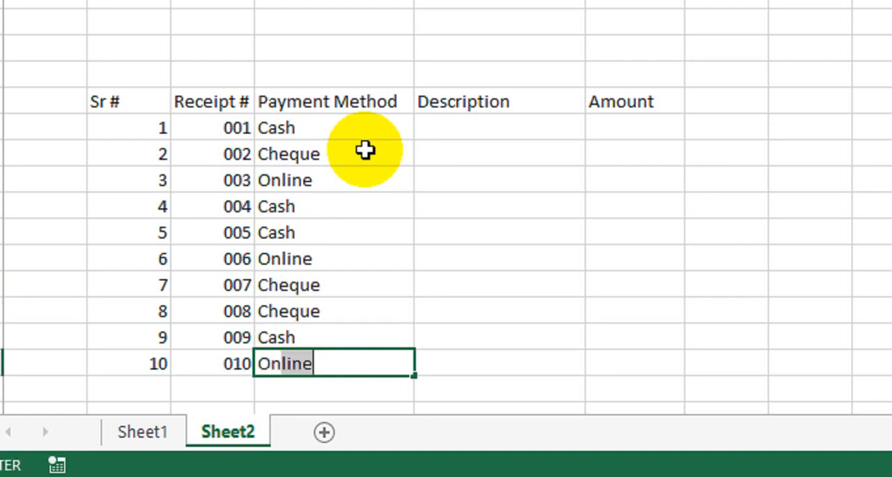
{"action": "key", "text": "Return"}
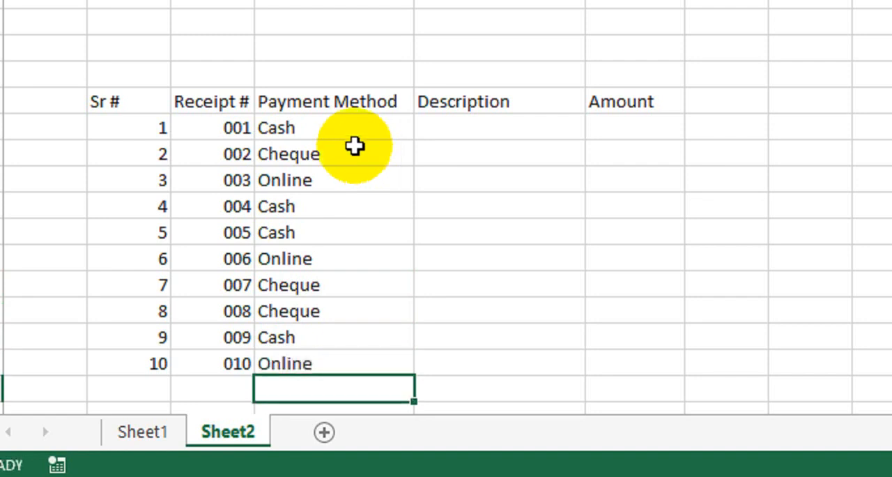
{"action": "left_click_drag", "start_coordinate": [351, 132], "coordinate": [342, 356]}
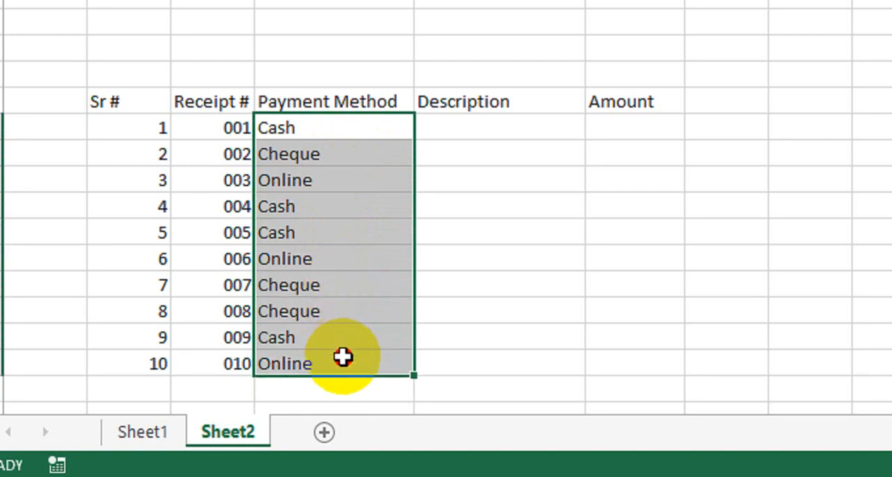
Enter a placeholder line of nine dashes in Description cell E13 and copy it down through E22.
{"action": "left_click", "coordinate": [462, 124]}
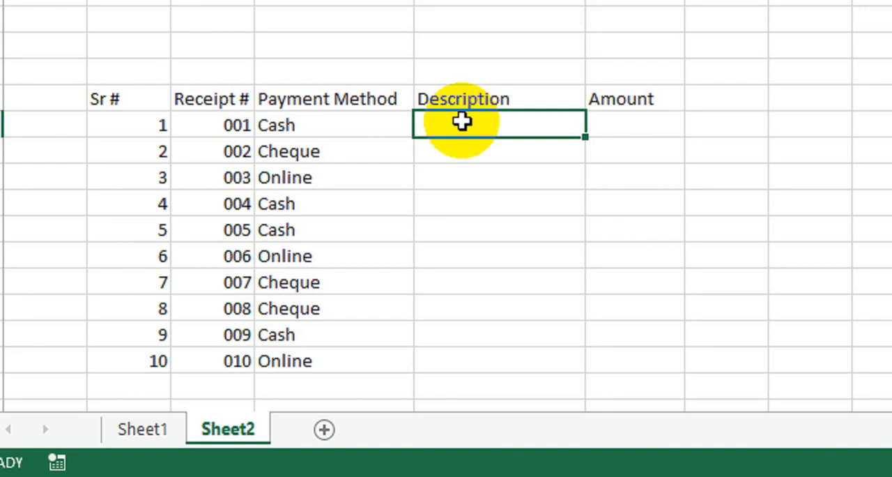
{"action": "double_click", "coordinate": [462, 123]}
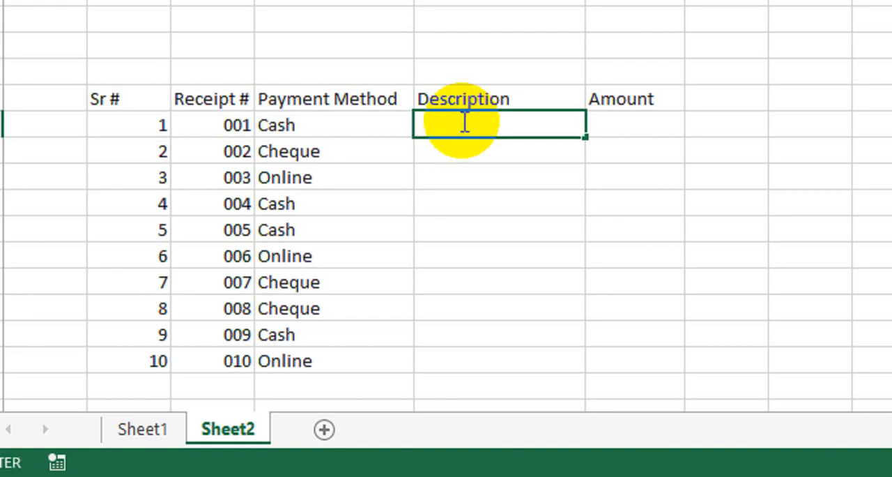
{"action": "type", "text": "------------"}
{"action": "key", "text": "Return"}
{"action": "key", "text": "Return"}
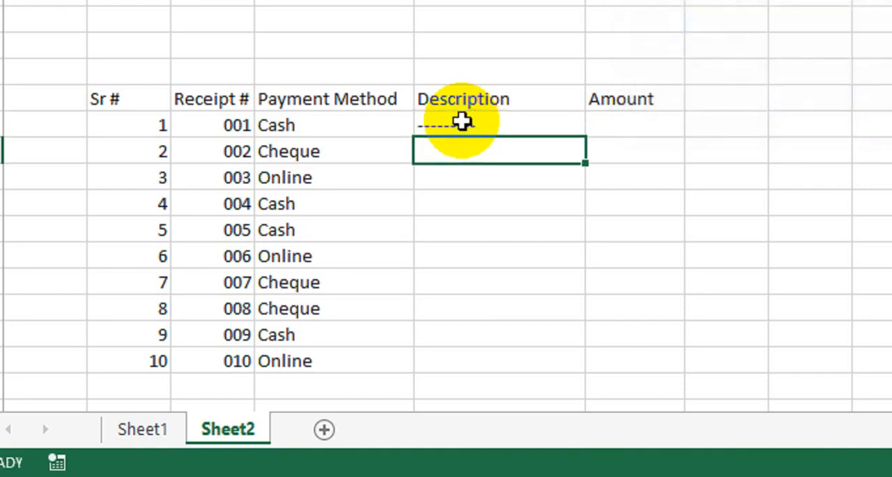
{"action": "left_click", "coordinate": [462, 122]}
{"action": "left_click_drag", "start_coordinate": [585, 137], "coordinate": [581, 374]}
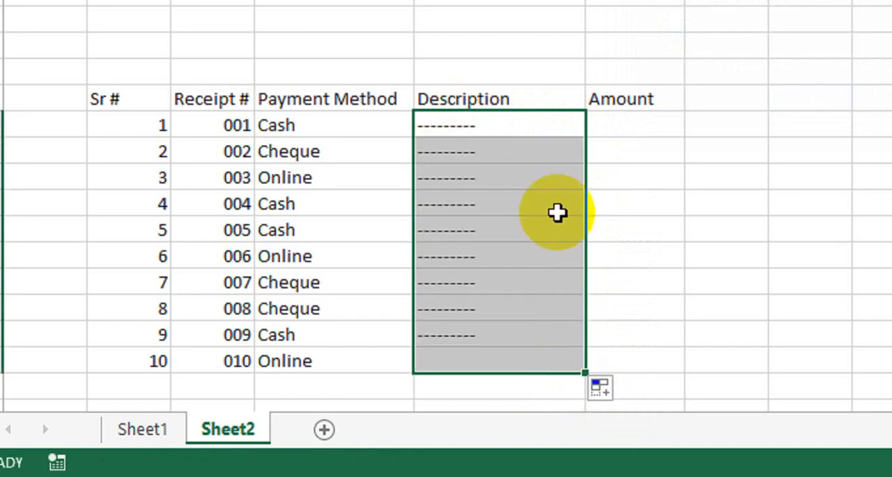
Center the Description placeholders in E13:E22 horizontally and vertically, and give them a gray theme font color.
{"action": "scroll", "coordinate": [557, 213], "scroll_direction": "up", "scroll_amount": 3}
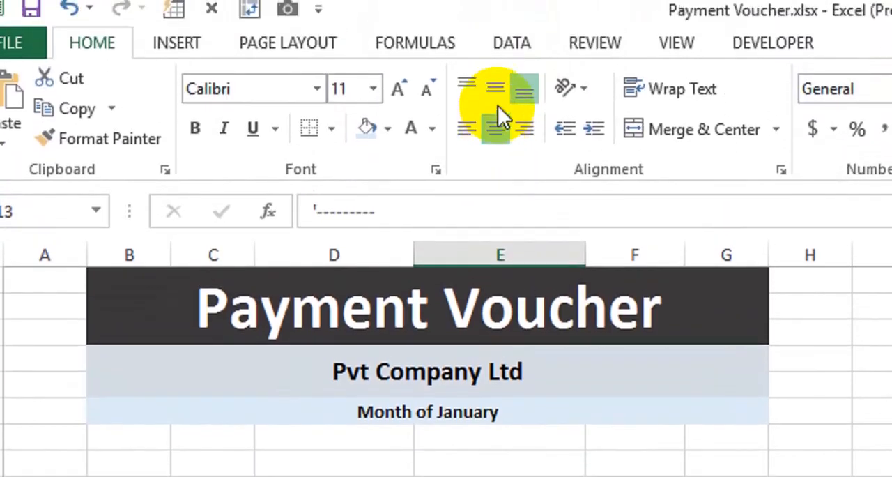
{"action": "left_click", "coordinate": [499, 103]}
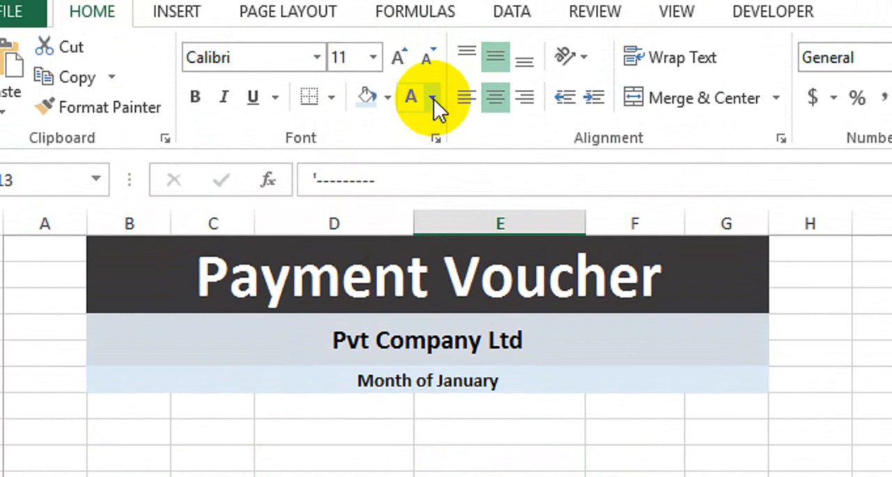
{"action": "left_click", "coordinate": [432, 116]}
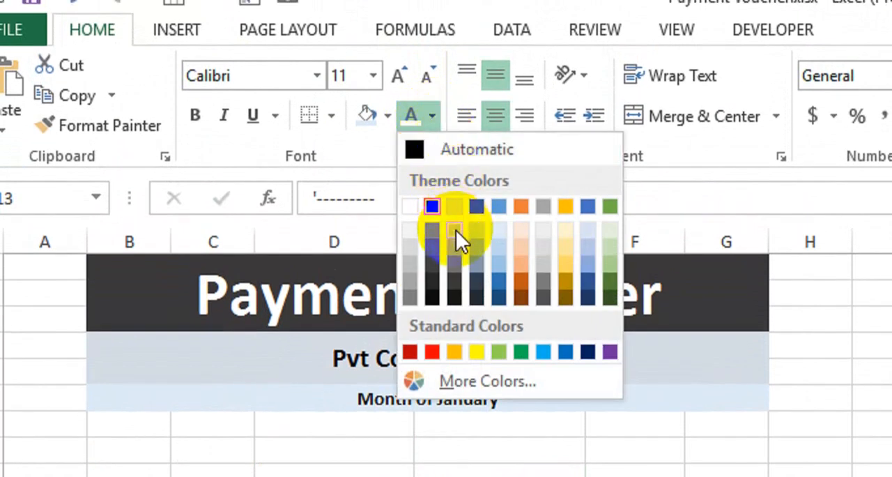
{"action": "left_click", "coordinate": [454, 247]}
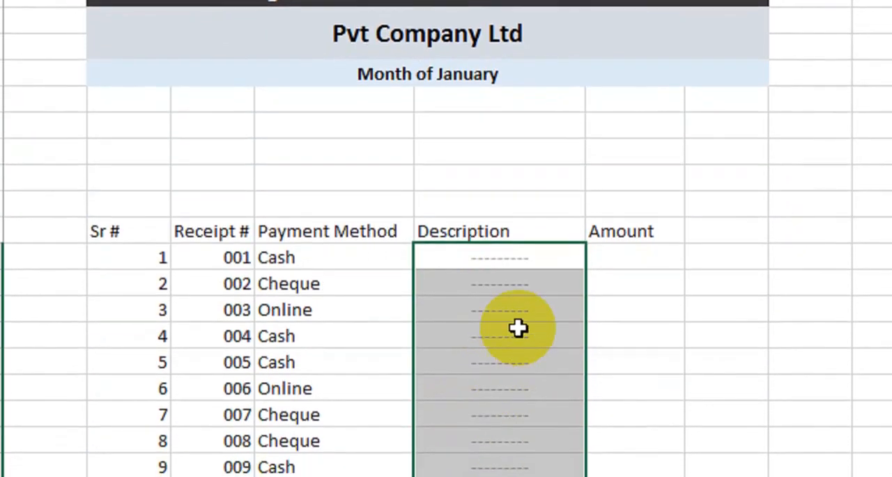
{"action": "left_click", "coordinate": [512, 312]}
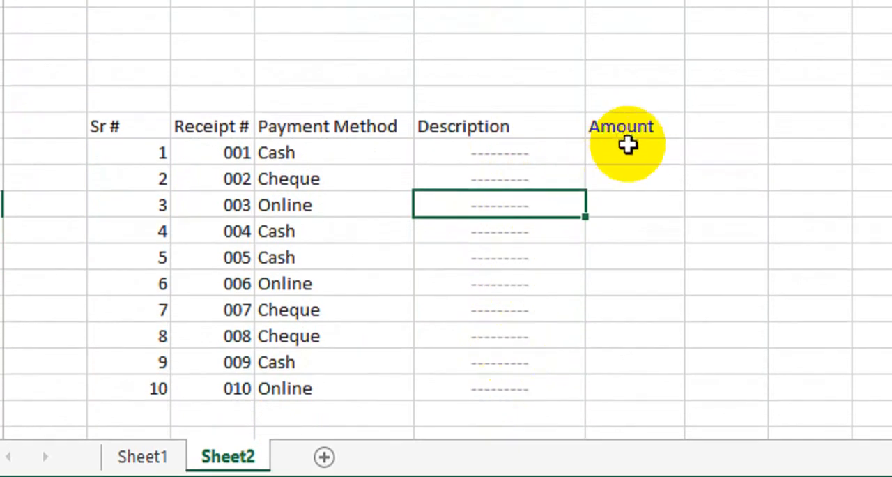
Enter the amounts 5000, 12000 and 22000 for receipts 001 to 003 in cells F13:F15.
{"action": "left_click", "coordinate": [634, 174]}
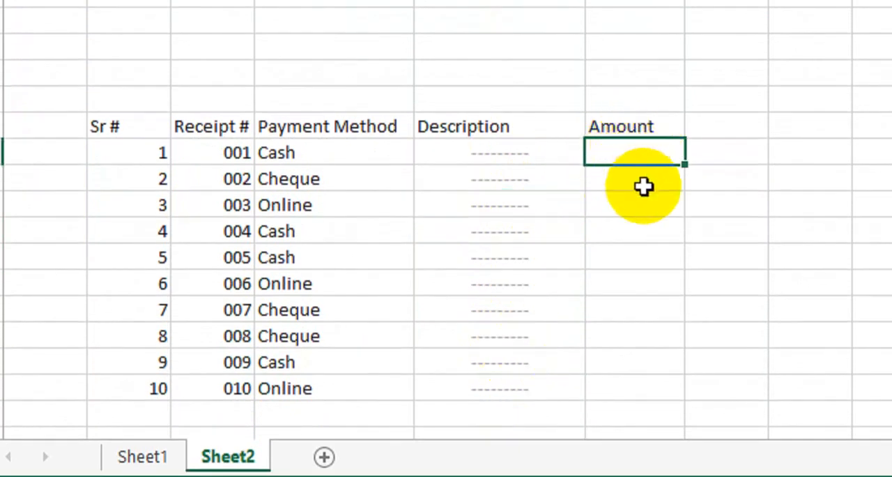
{"action": "type", "text": "5000"}
{"action": "key", "text": "Return"}
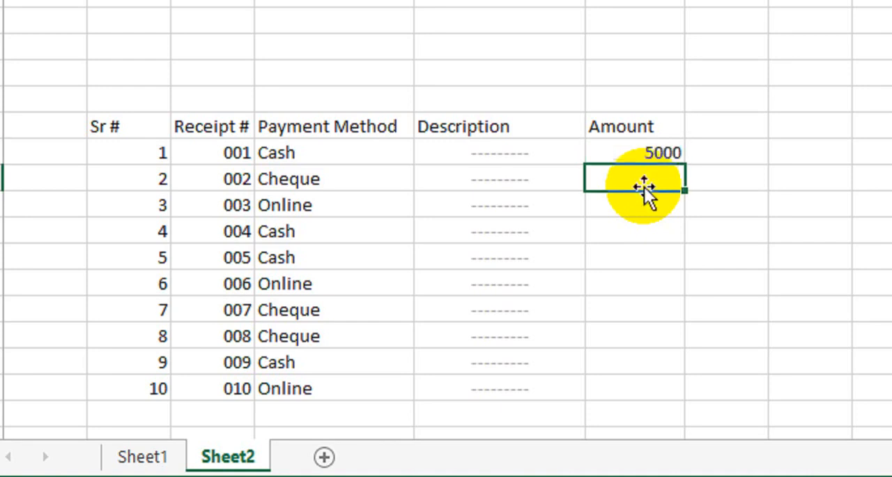
{"action": "type", "text": "12000"}
{"action": "key", "text": "Return"}
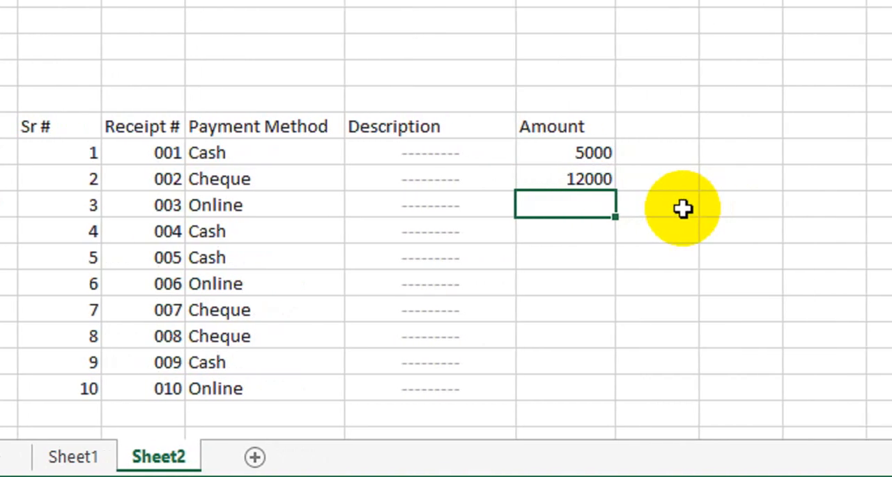
{"action": "type", "text": "22000"}
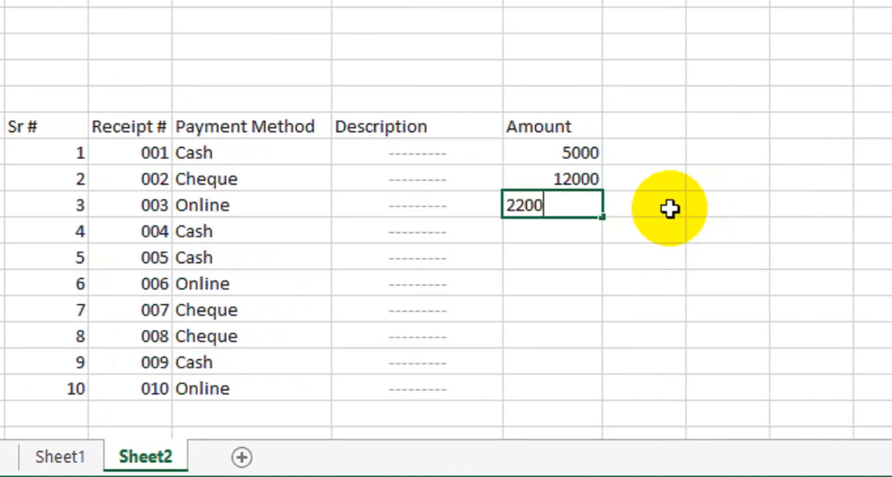
{"action": "key", "text": "Return"}
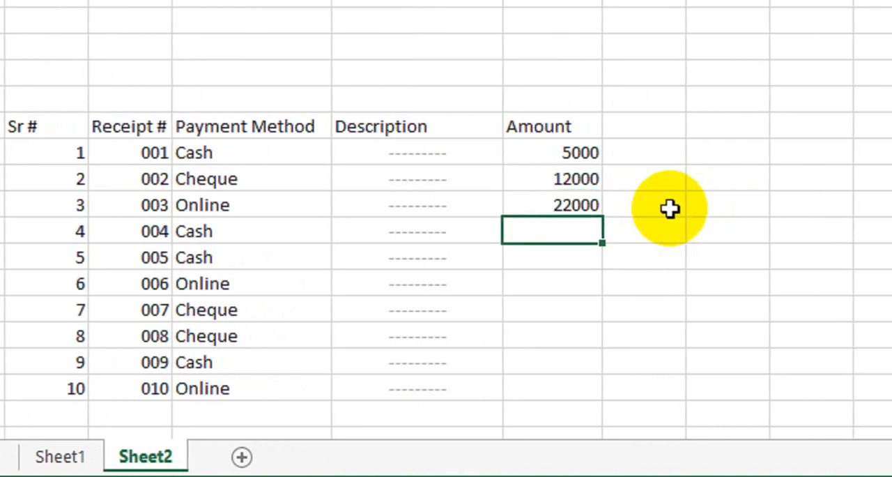
Enter the amounts 15000, 90000, 85000, 3000, 10000, 18000 and 15500 for receipts 004 to 010 in cells F16:F22.
{"action": "type", "text": "15000"}
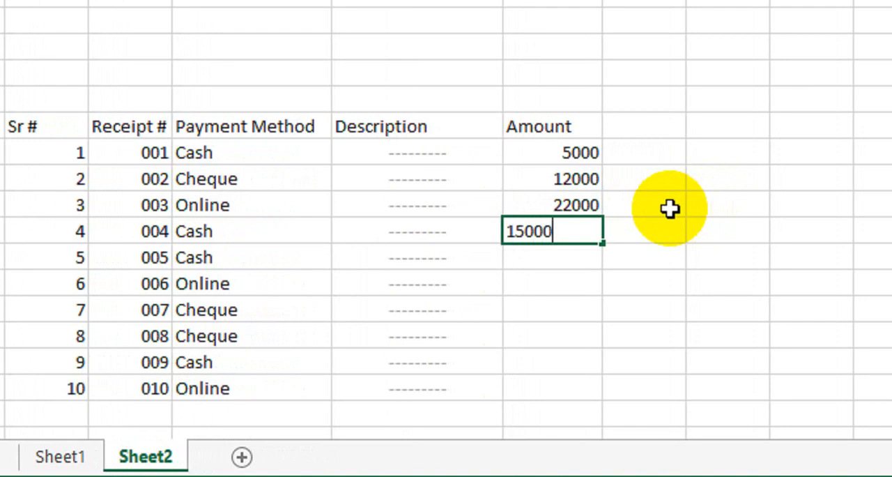
{"action": "key", "text": "Return"}
{"action": "type", "text": "90000"}
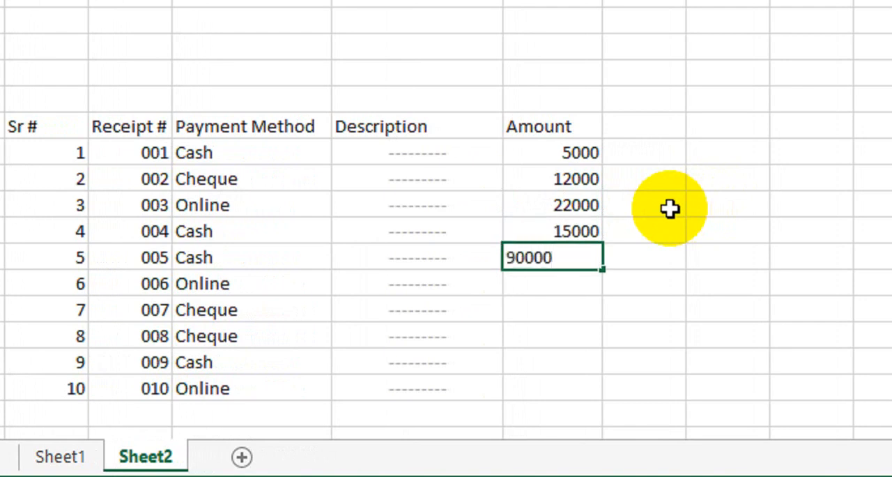
{"action": "key", "text": "Return"}
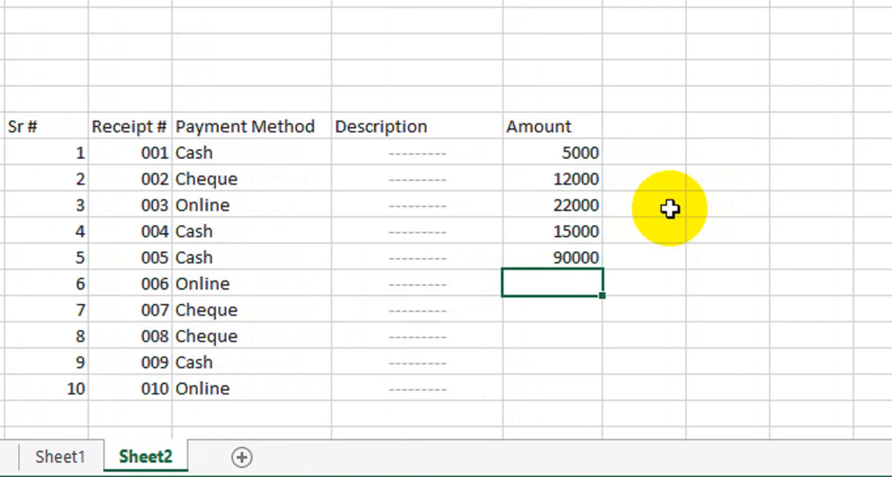
{"action": "type", "text": "85000"}
{"action": "key", "text": "Return"}
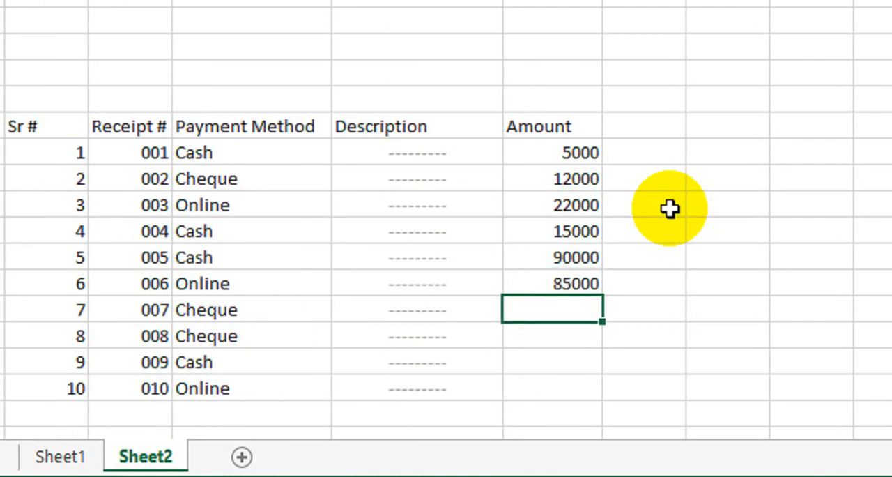
{"action": "type", "text": "3000"}
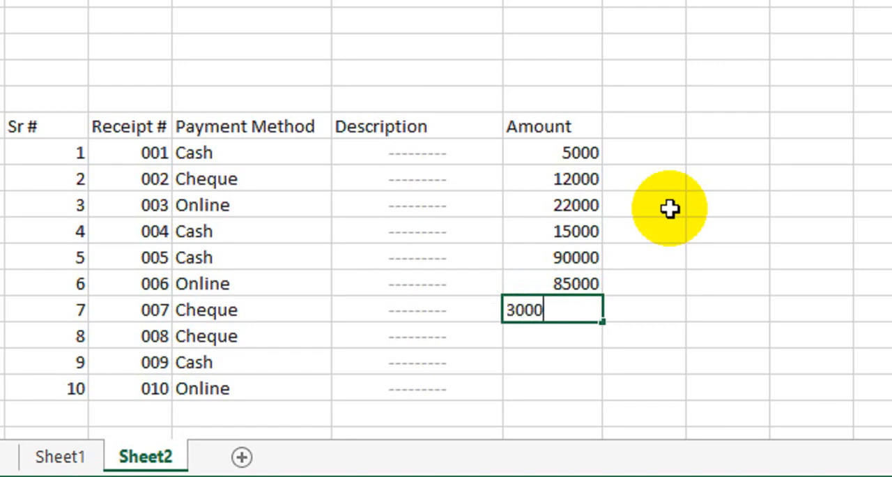
{"action": "key", "text": "Return"}
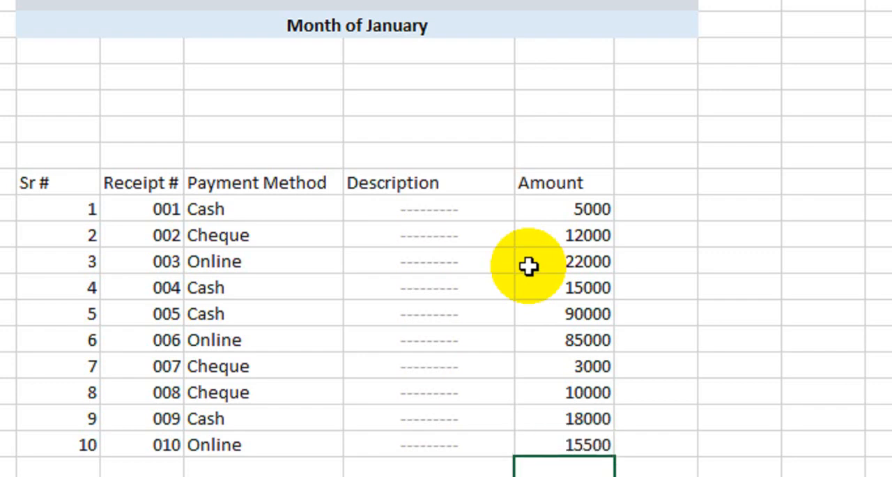
Make the table's column headings in B12:F12 bold.
{"action": "left_click_drag", "start_coordinate": [557, 211], "coordinate": [580, 440]}
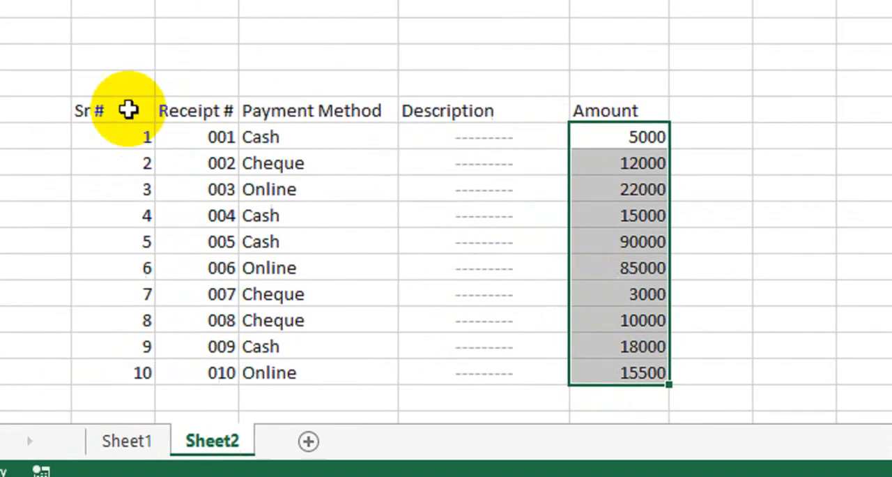
{"action": "left_click_drag", "start_coordinate": [49, 103], "coordinate": [535, 112]}
{"action": "left_click", "coordinate": [235, 93]}
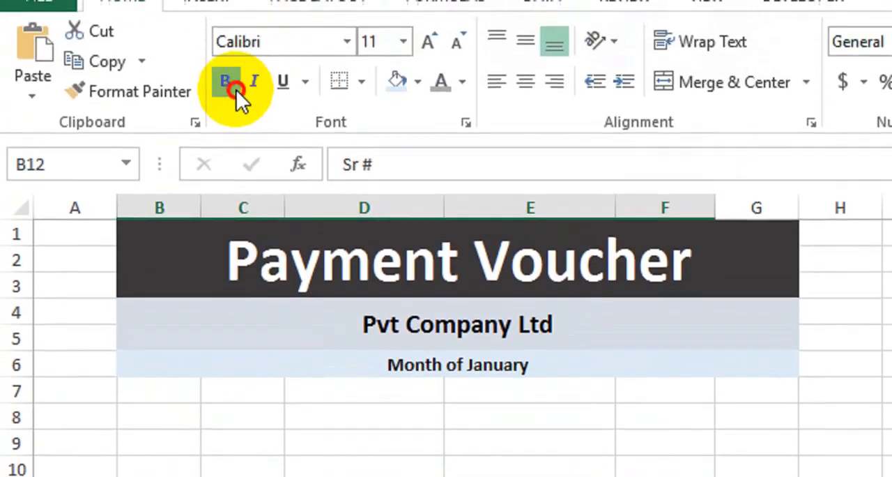
Apply all borders to the whole table in cells B12:F22.
{"action": "left_click_drag", "start_coordinate": [184, 116], "coordinate": [312, 152]}
{"action": "left_click_drag", "start_coordinate": [312, 405], "coordinate": [643, 390]}
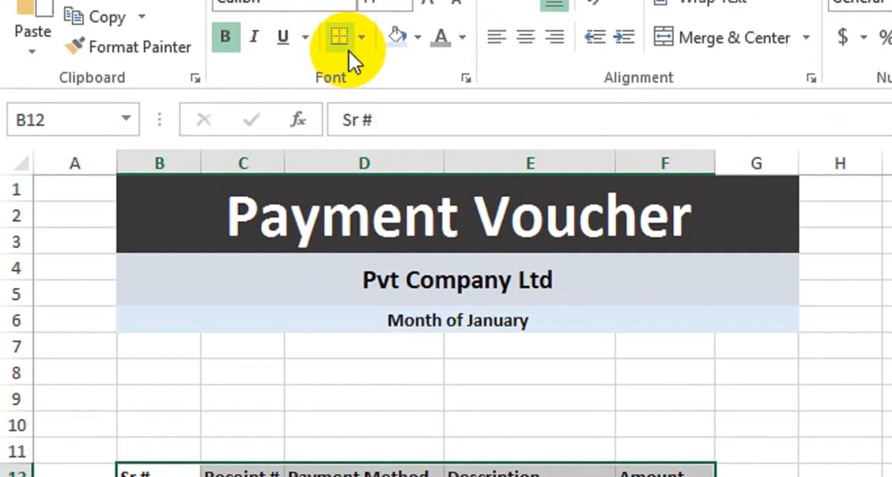
{"action": "left_click", "coordinate": [360, 39]}
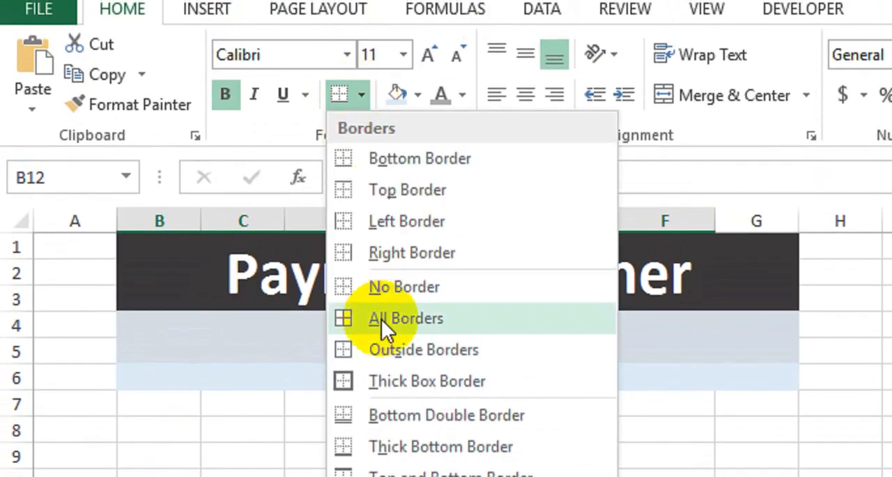
{"action": "left_click", "coordinate": [368, 264]}
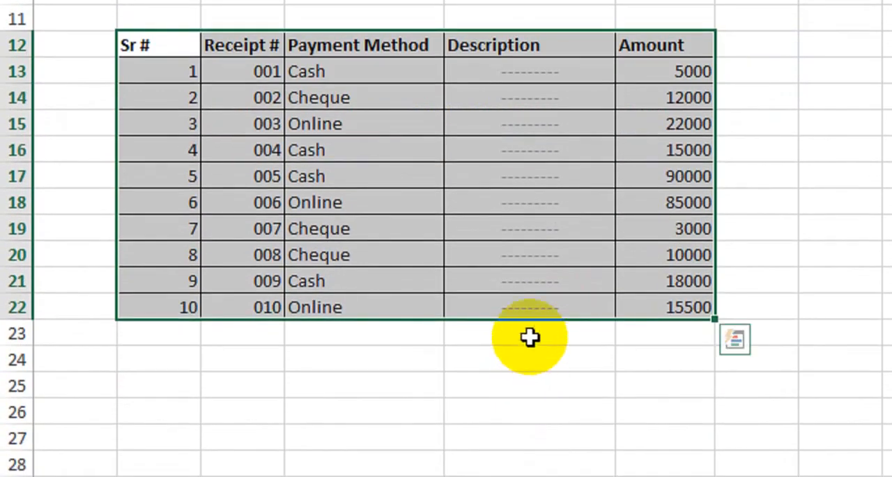
{"action": "left_click", "coordinate": [530, 337]}
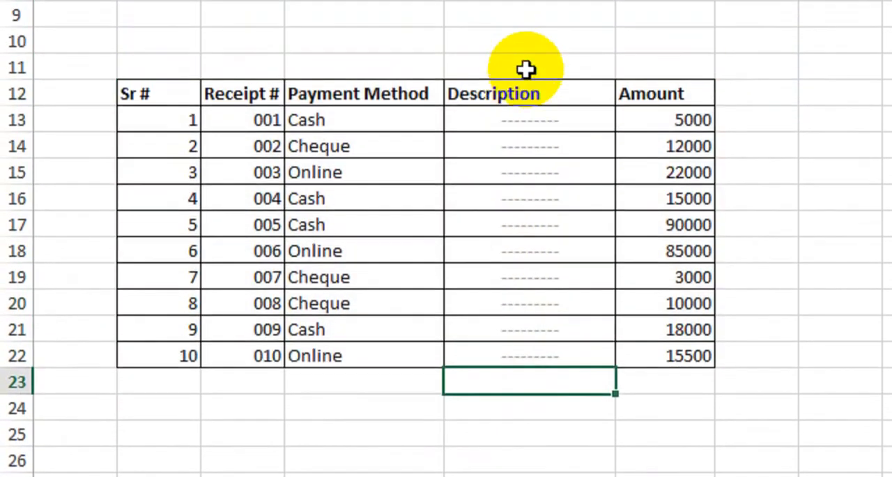
Enter the label Total: in cell E23 below the Description column and format it in black, bold text.
{"action": "left_click", "coordinate": [529, 19]}
{"action": "left_click", "coordinate": [533, 422]}
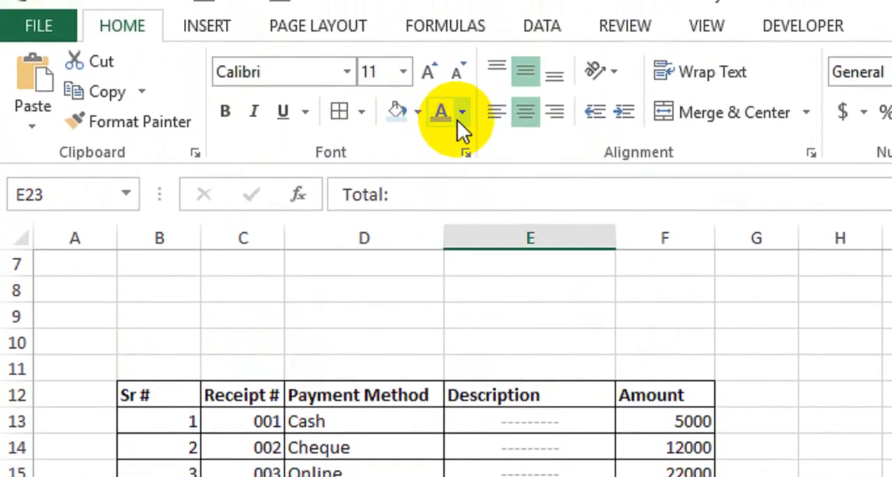
{"action": "left_click", "coordinate": [461, 112]}
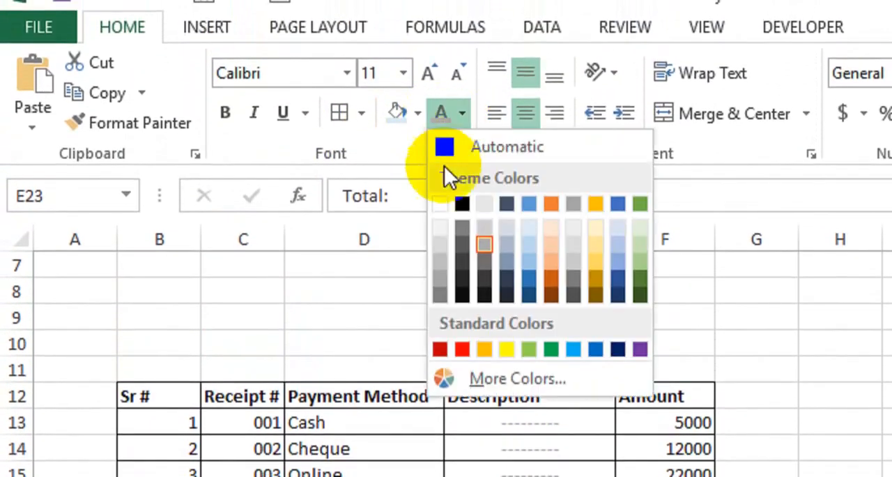
{"action": "left_click", "coordinate": [462, 200]}
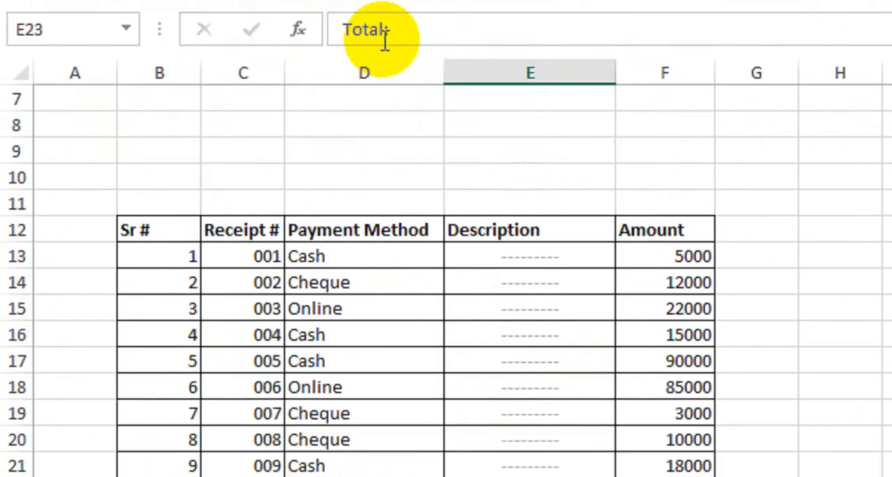
{"action": "left_click", "coordinate": [198, 104]}
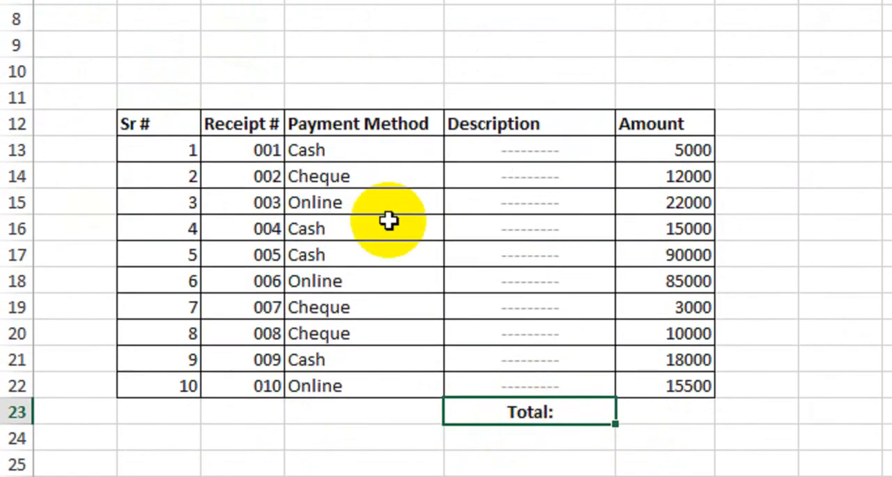
Copy the formatting of the Total: cell to E24:E26 and apply all borders to E23:E26.
{"action": "left_click", "coordinate": [139, 50]}
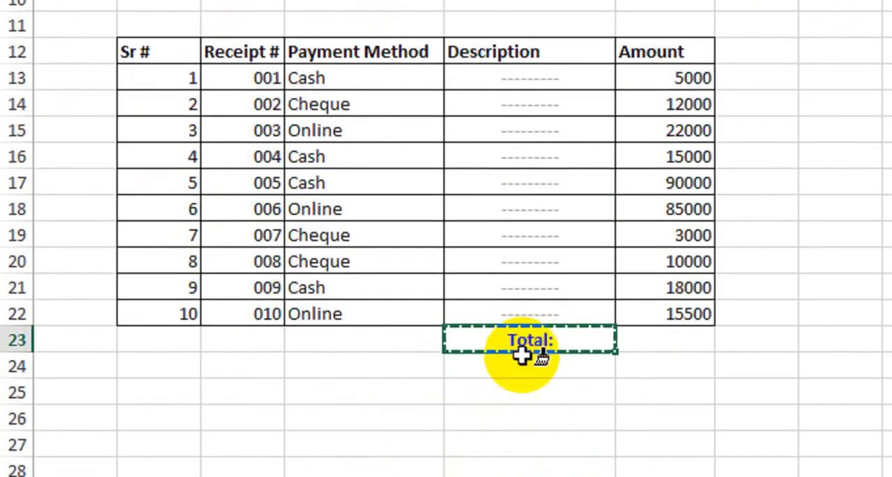
{"action": "left_click_drag", "start_coordinate": [521, 364], "coordinate": [521, 416]}
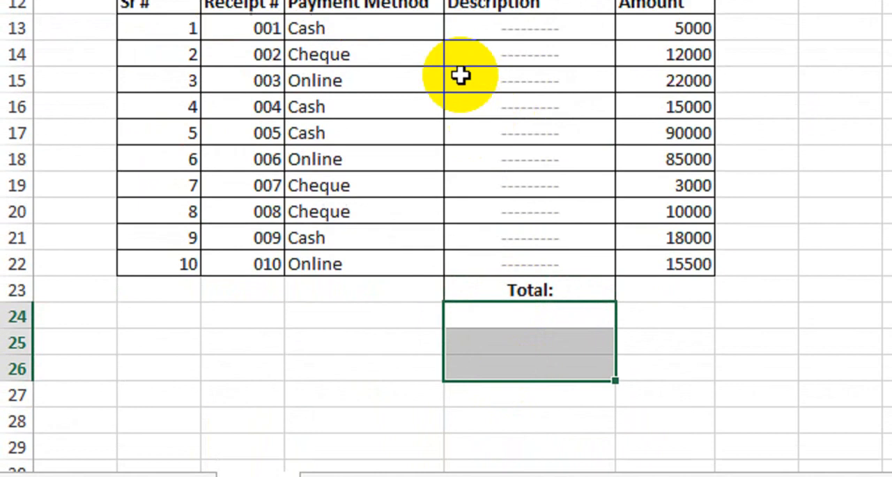
{"action": "left_click_drag", "start_coordinate": [534, 291], "coordinate": [522, 358]}
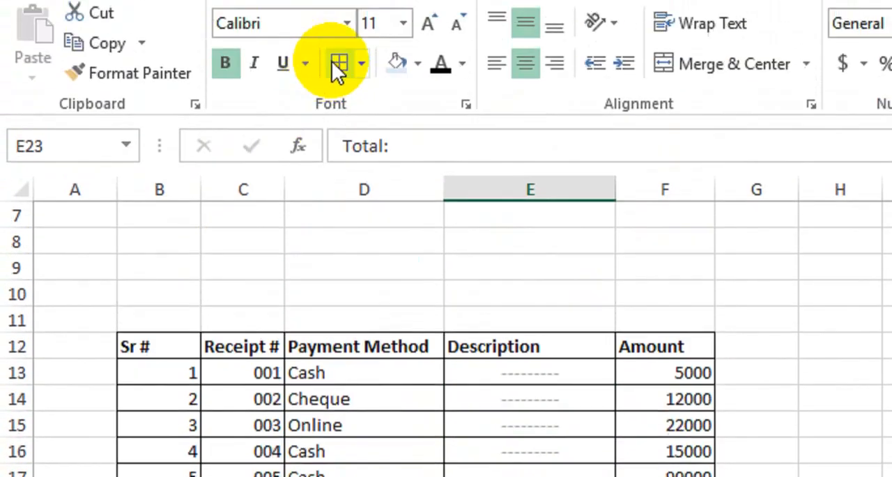
{"action": "left_click", "coordinate": [575, 354]}
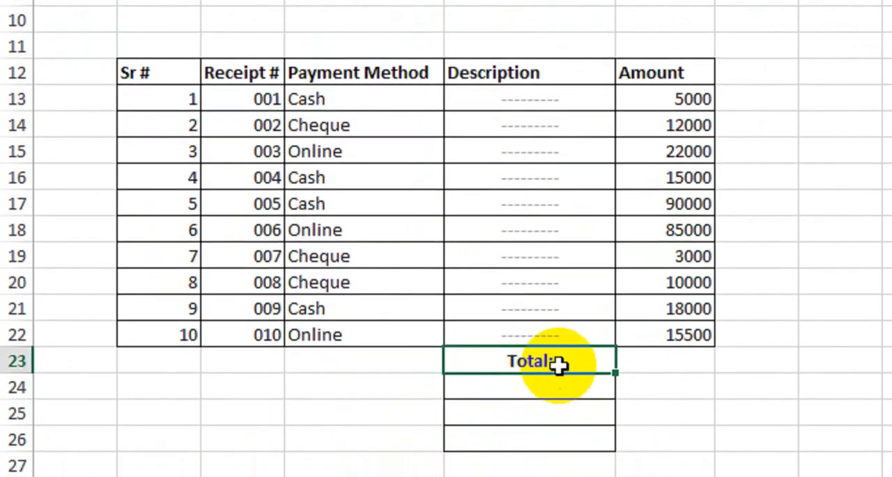
Right-align cells E23:E26 and enter the labels Cash:, Cheque: and Online: in E24:E26.
{"action": "left_click_drag", "start_coordinate": [564, 415], "coordinate": [555, 476]}
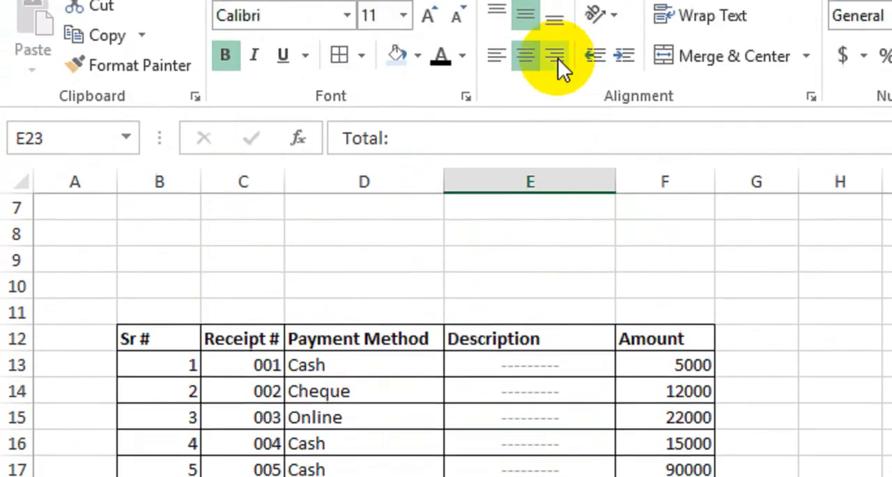
{"action": "left_click", "coordinate": [556, 117]}
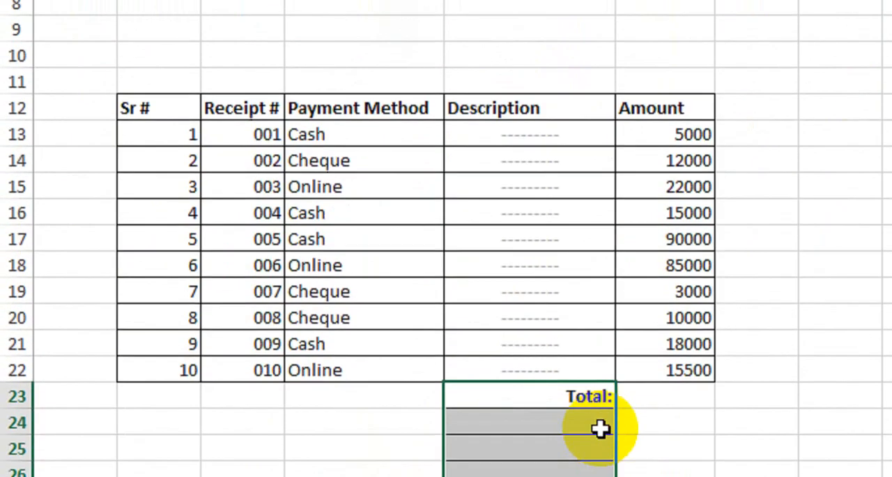
{"action": "left_click", "coordinate": [598, 379]}
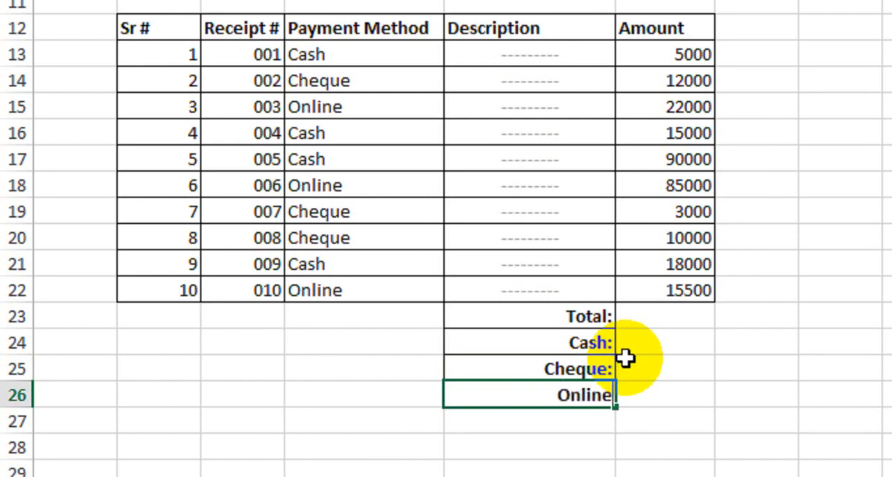
{"action": "key", "text": "Return"}
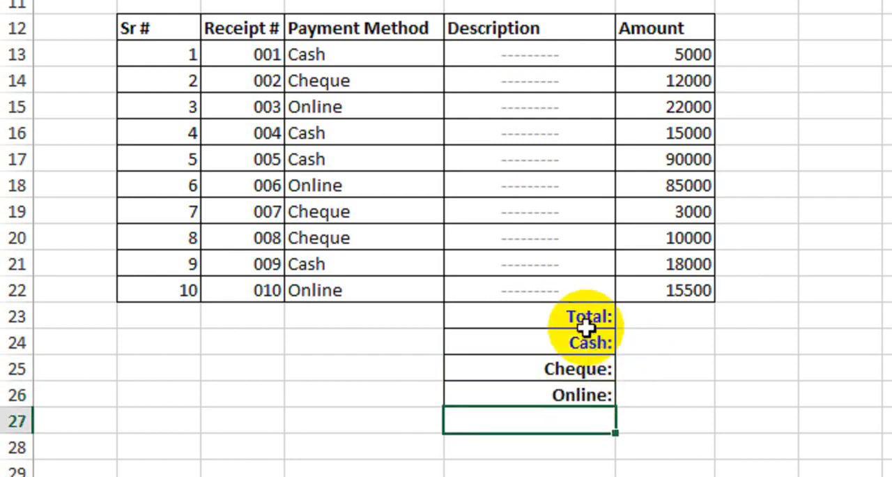
Apply all borders to the summary block in cells E23:F26.
{"action": "left_click_drag", "start_coordinate": [584, 319], "coordinate": [705, 397]}
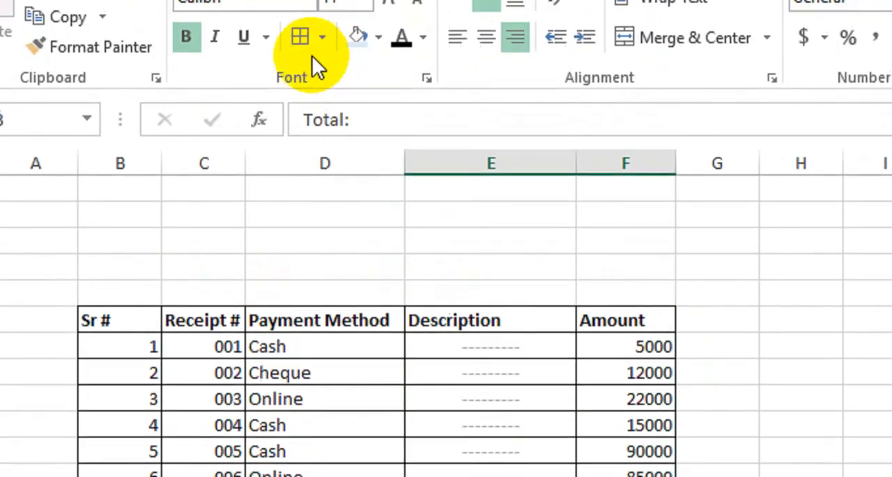
{"action": "left_click", "coordinate": [302, 39]}
{"action": "left_click", "coordinate": [625, 422]}
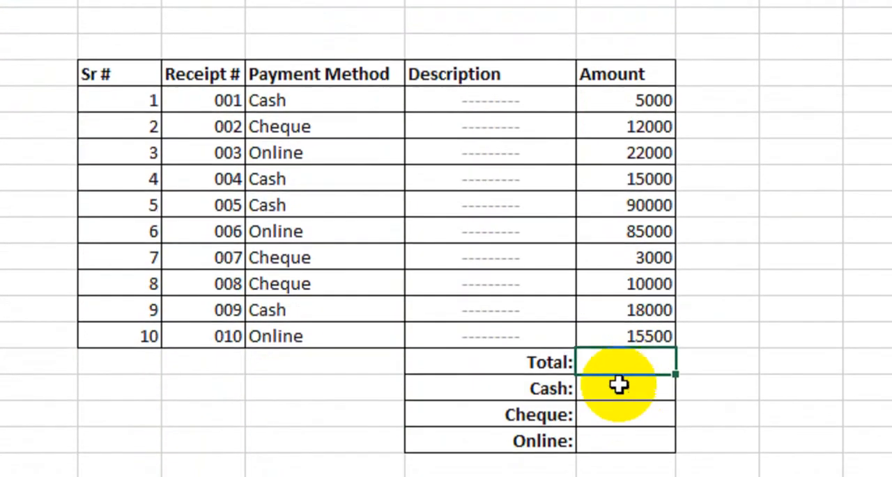
Format the summary amount cells F23:F26 with bold text and a green font color.
{"action": "left_click_drag", "start_coordinate": [625, 349], "coordinate": [625, 425]}
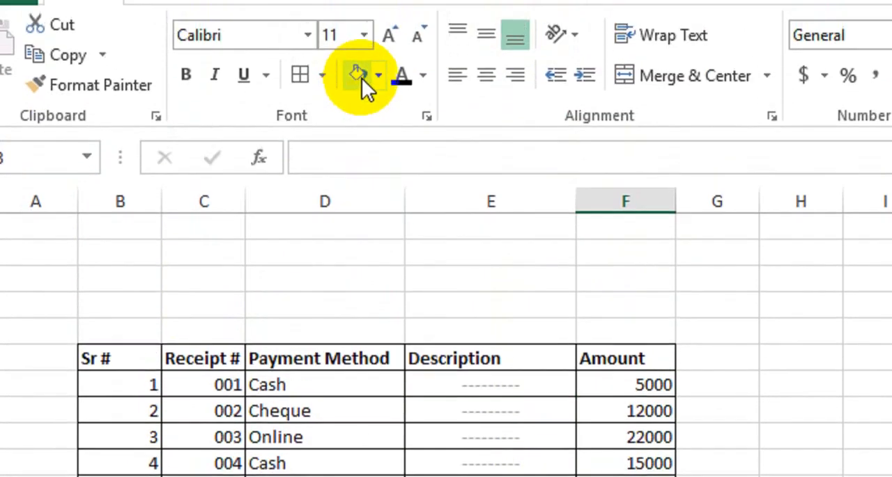
{"action": "left_click", "coordinate": [209, 117]}
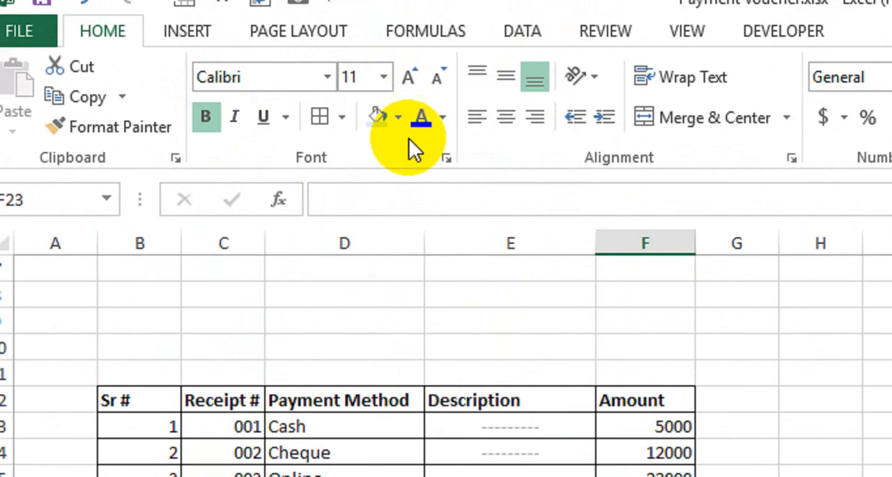
{"action": "left_click", "coordinate": [443, 117]}
{"action": "left_click", "coordinate": [531, 354]}
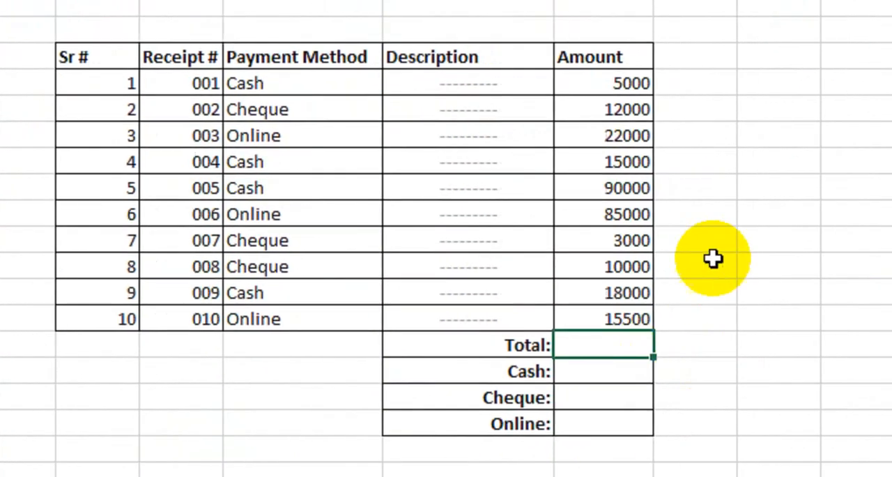
Enter the formula =SUM(F13:F22) in cell F23 to total the amounts.
{"action": "type", "text": "=sum"}
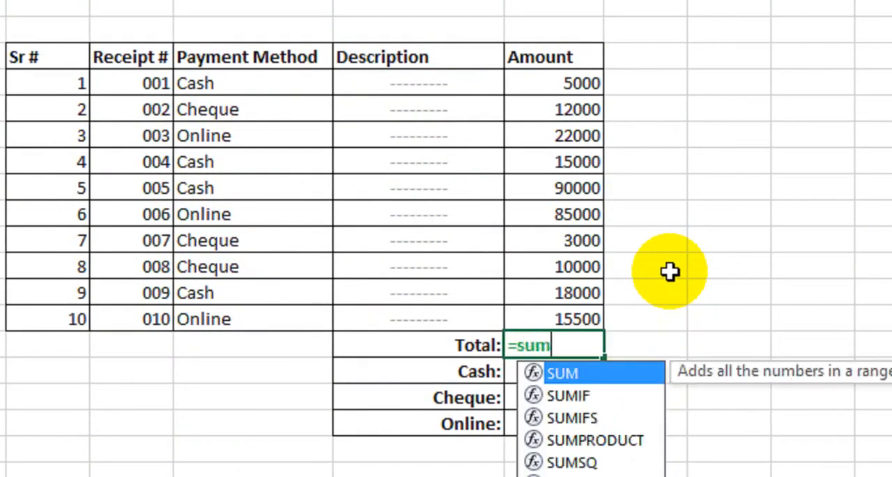
{"action": "key", "text": "Tab"}
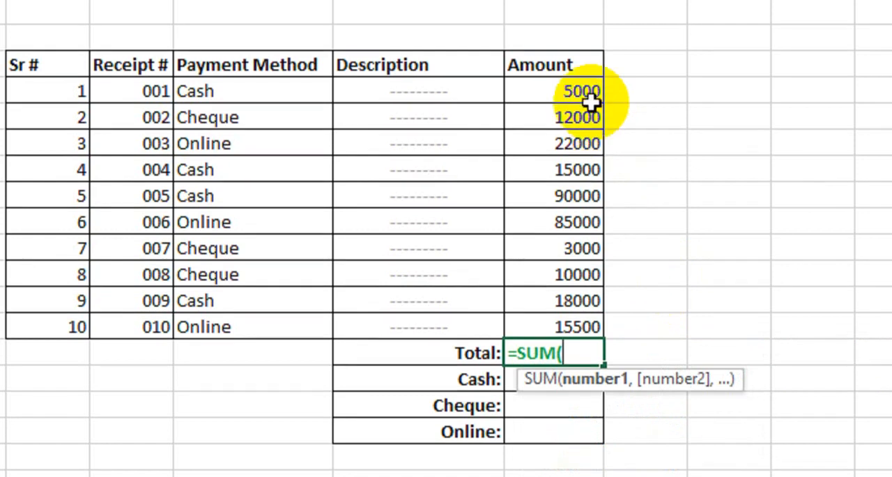
{"action": "left_click_drag", "start_coordinate": [599, 83], "coordinate": [579, 341]}
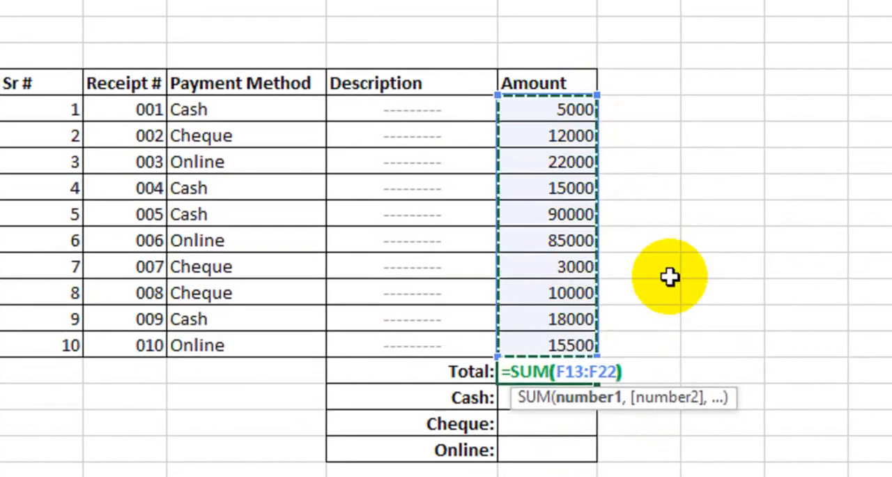
{"action": "type", "text": ")"}
{"action": "key", "text": "Return"}
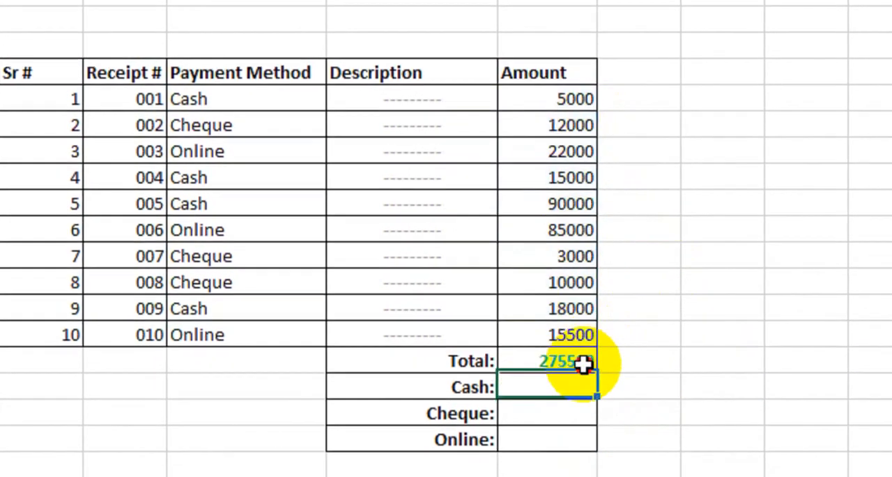
{"action": "left_click", "coordinate": [581, 363]}
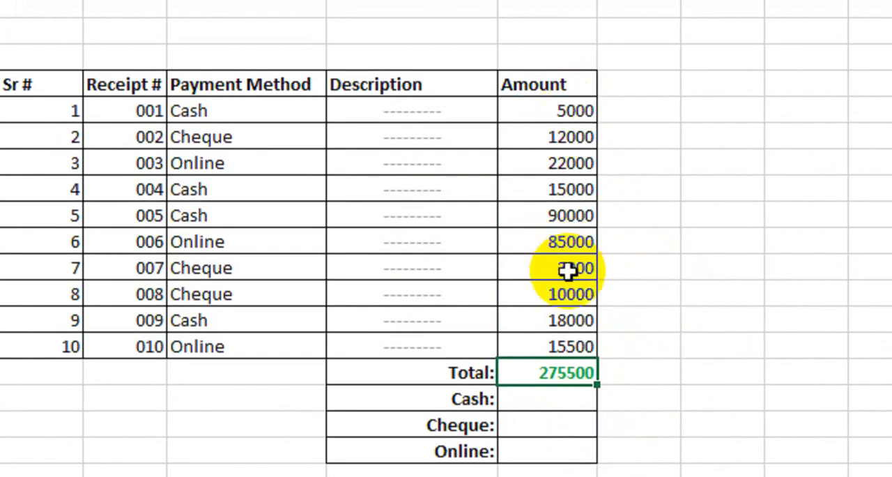
{"action": "left_click", "coordinate": [563, 403]}
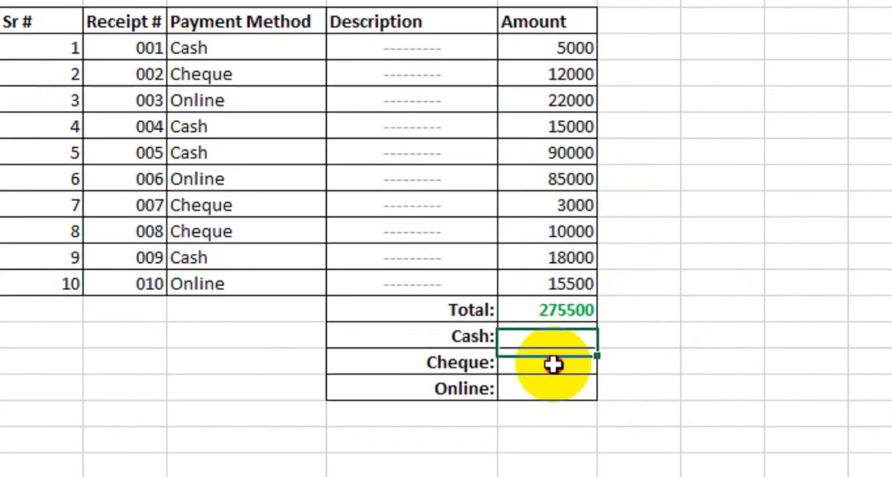
{"action": "left_click", "coordinate": [553, 376]}
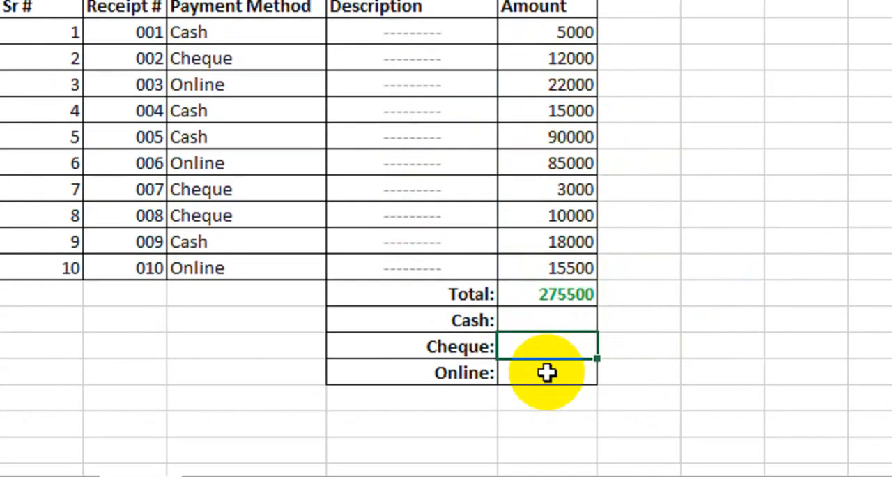
Enter the formula =SUMIF(D13:D22,"Cash",F13:F22) in cell F24 to sum the cash payments.
{"action": "left_click", "coordinate": [545, 403]}
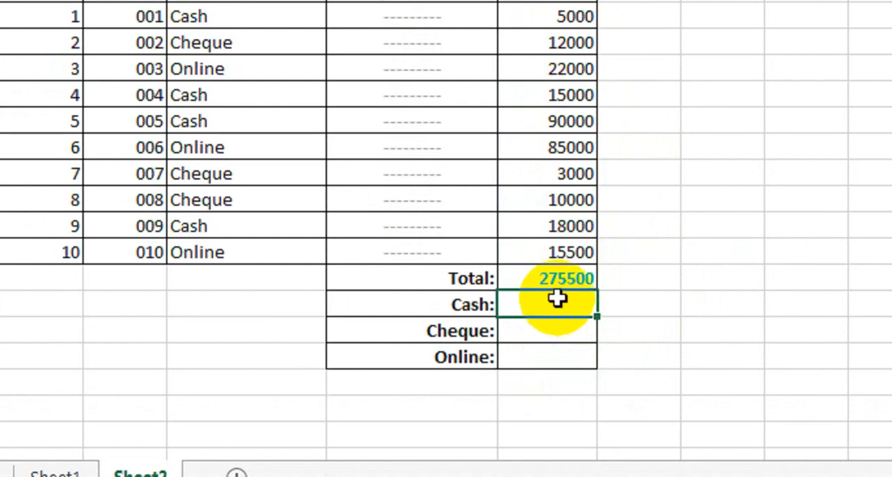
{"action": "type", "text": "=su"}
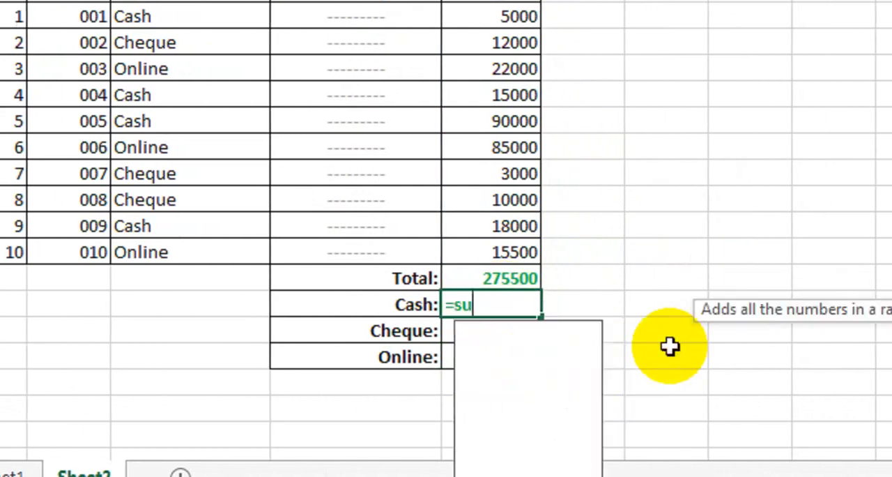
{"action": "type", "text": "mif"}
{"action": "key", "text": "Tab"}
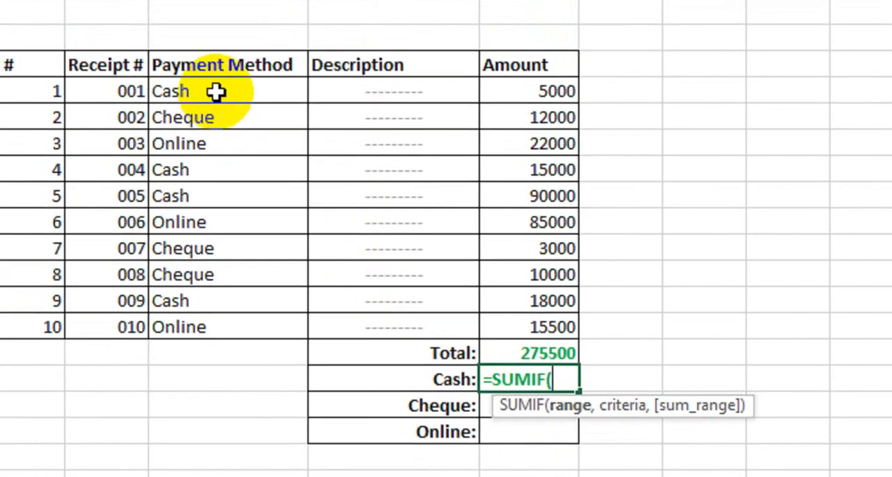
{"action": "left_click_drag", "start_coordinate": [179, 16], "coordinate": [184, 125]}
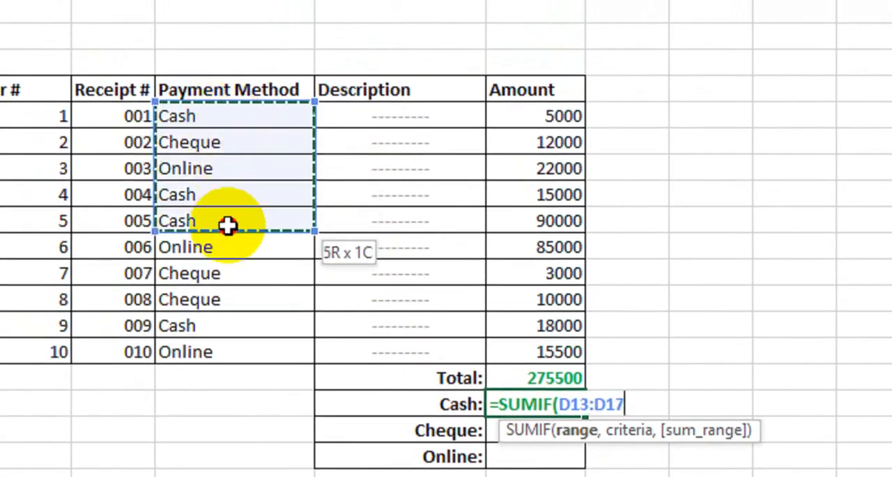
{"action": "left_click_drag", "start_coordinate": [228, 224], "coordinate": [235, 346]}
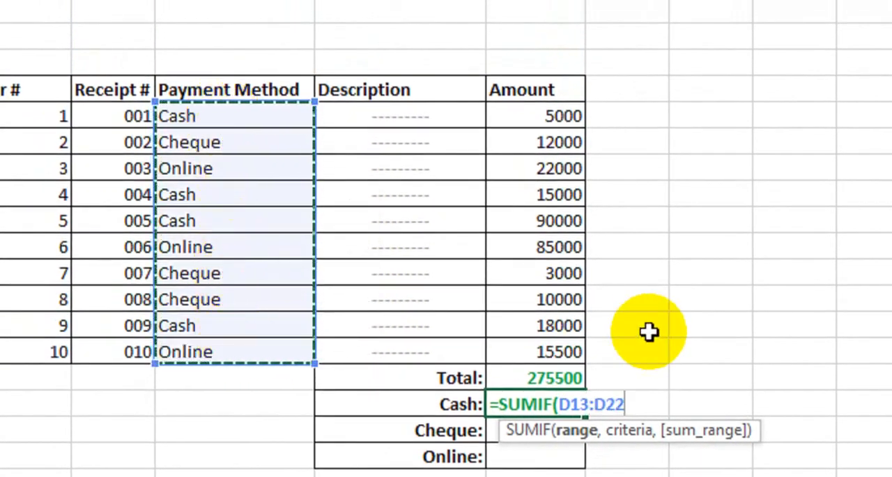
{"action": "type", "text": ",\"Cash\","}
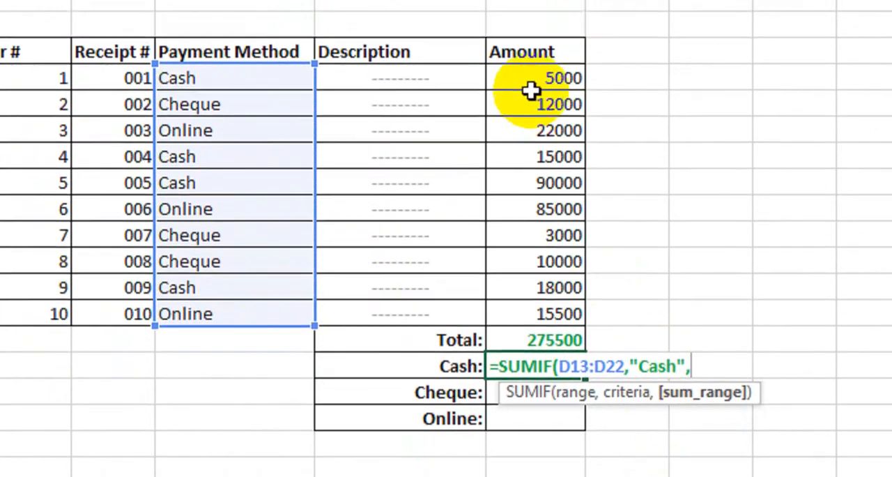
{"action": "left_click_drag", "start_coordinate": [541, 120], "coordinate": [537, 372]}
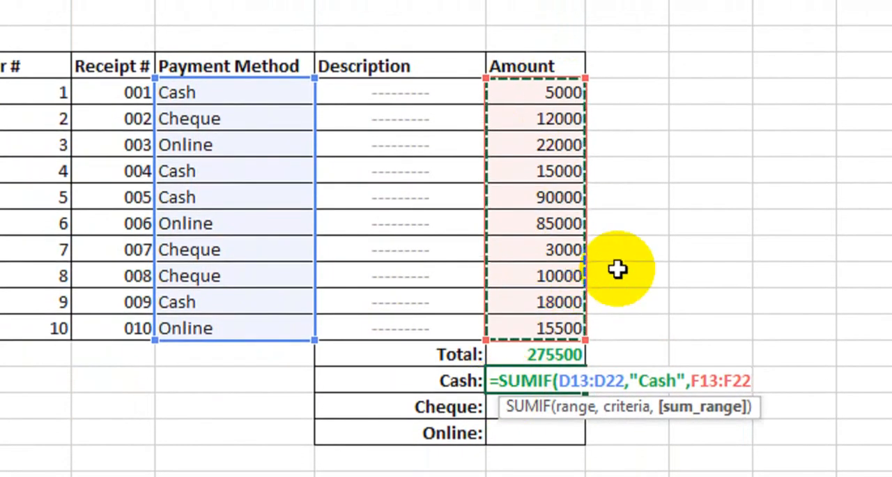
{"action": "key", "text": "Return"}
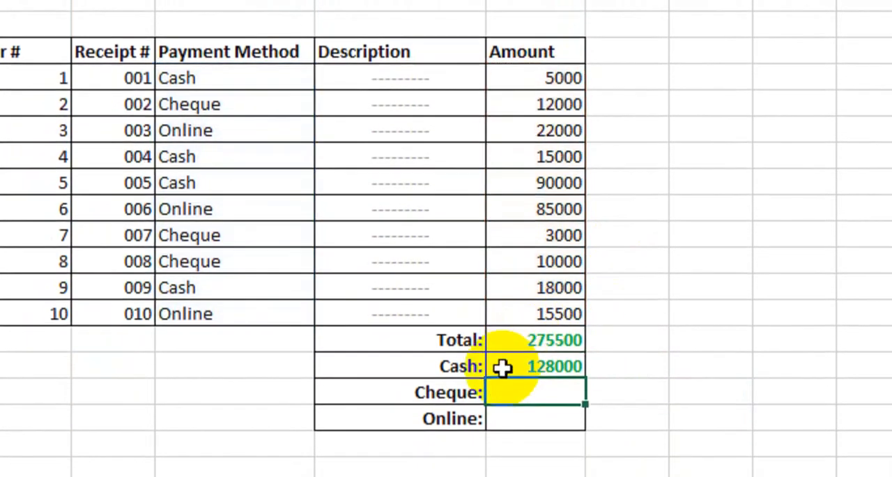
{"action": "left_click", "coordinate": [507, 367]}
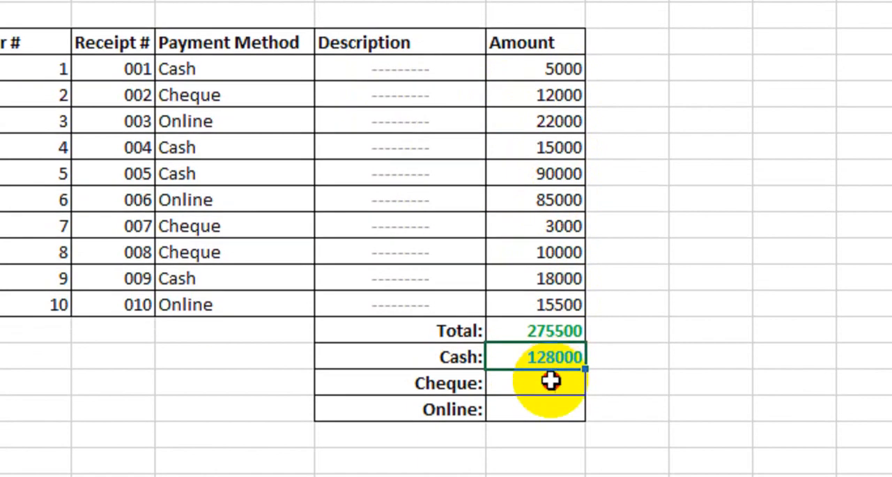
Enter the formula =SUMIF(D13:D22,"Cheque",F13:F22) in cell F25 to sum the cheque payments.
{"action": "left_click", "coordinate": [554, 413]}
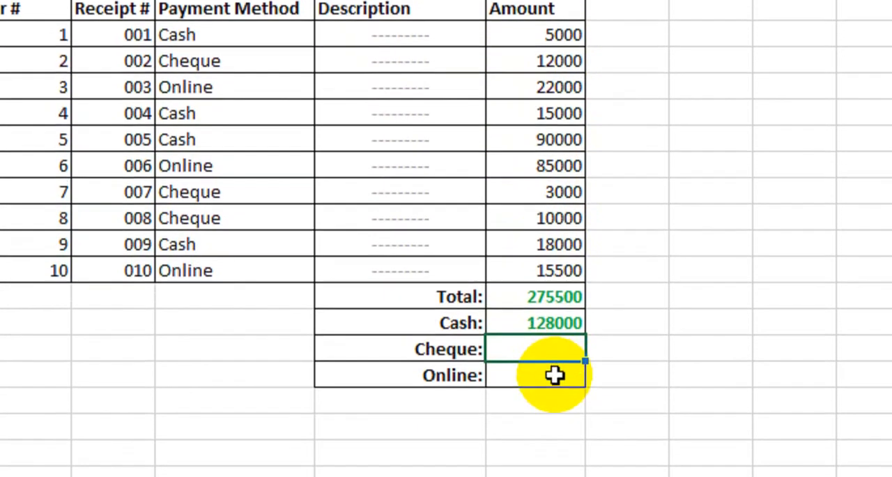
{"action": "type", "text": "=sumi"}
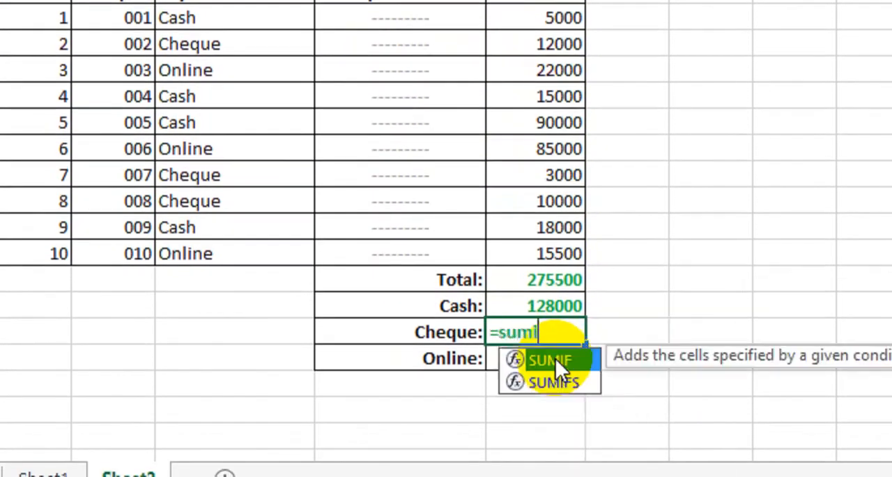
{"action": "key", "text": "Tab"}
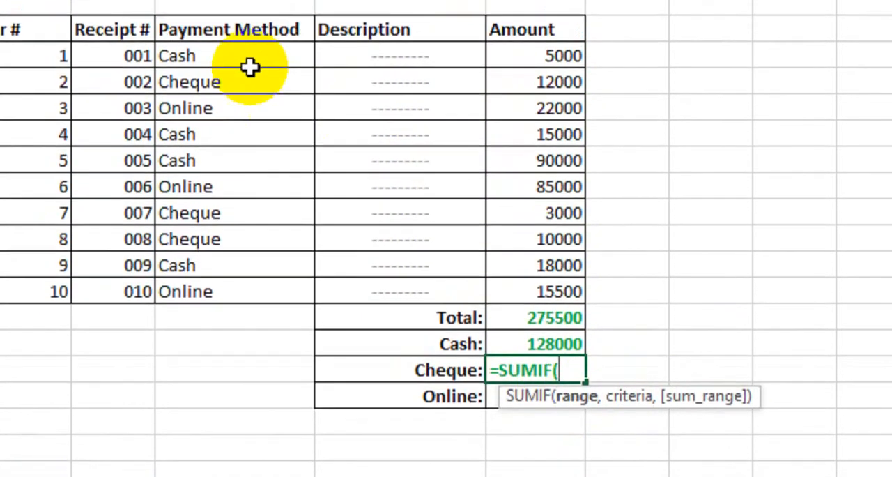
{"action": "left_click_drag", "start_coordinate": [250, 66], "coordinate": [255, 292]}
{"action": "type", "text": ",\"Cheque\","}
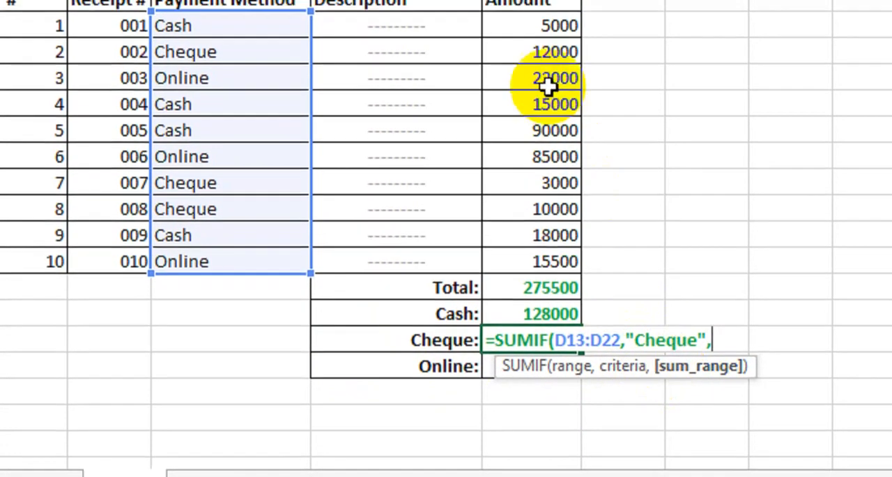
{"action": "left_click", "coordinate": [536, 38]}
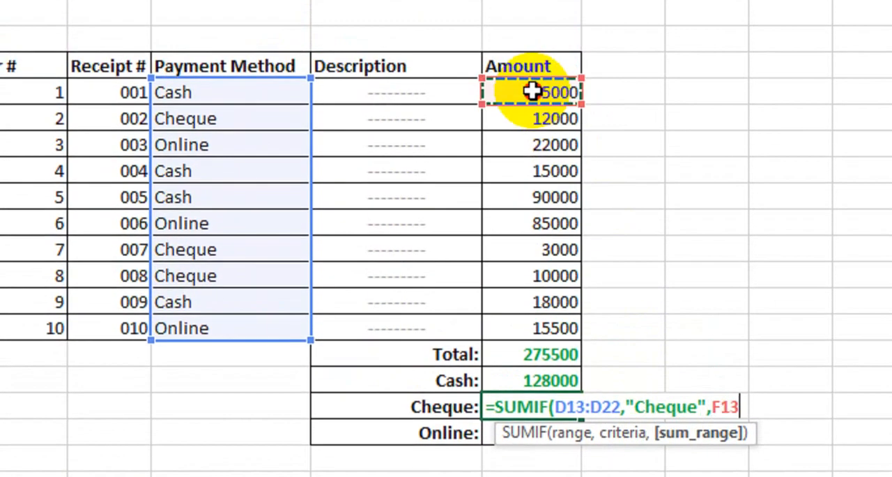
{"action": "left_click_drag", "start_coordinate": [531, 91], "coordinate": [543, 319]}
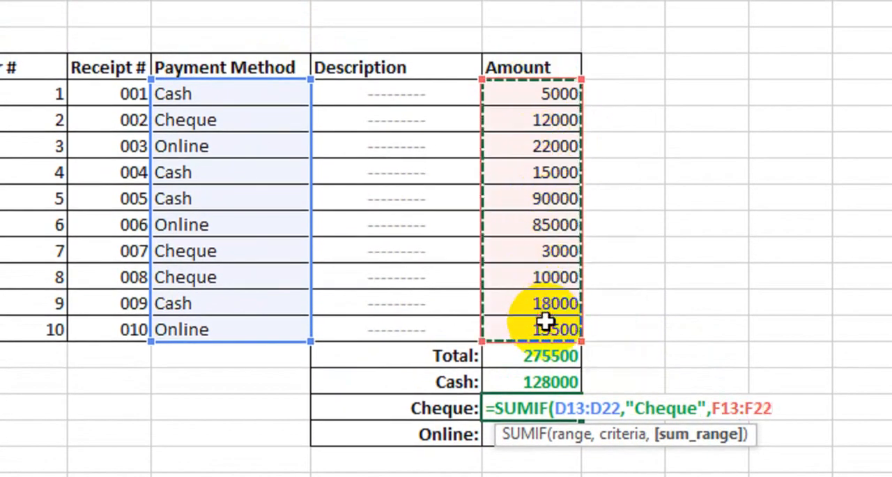
{"action": "key", "text": "Return"}
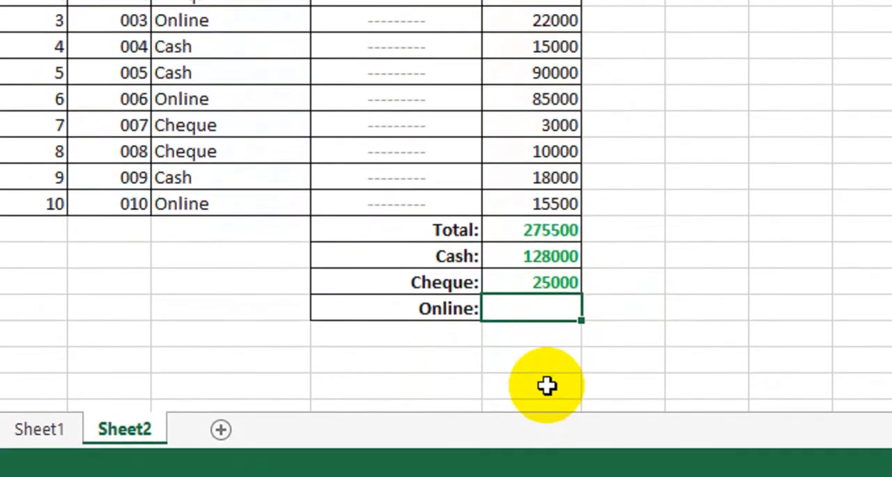
Enter the formula =SUMIF(D13:D22,"Online",F13:F22) in cell F26 to sum the online payments.
{"action": "type", "text": "=sumi"}
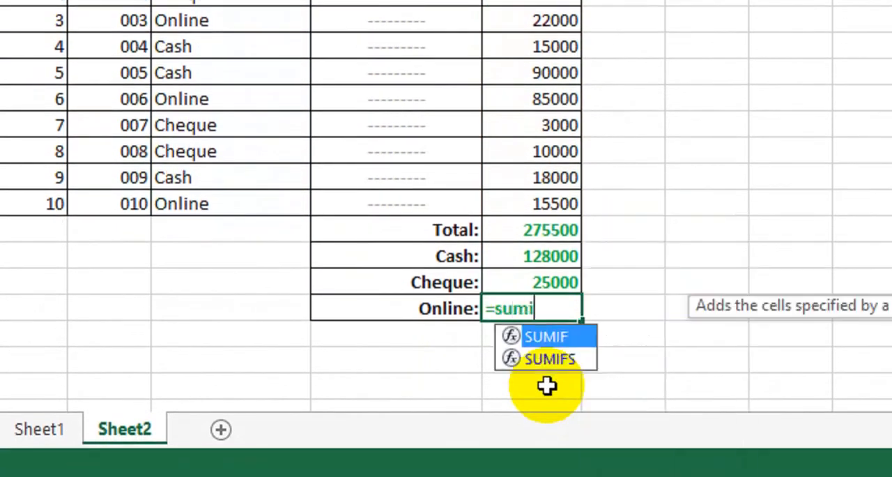
{"action": "key", "text": "Tab"}
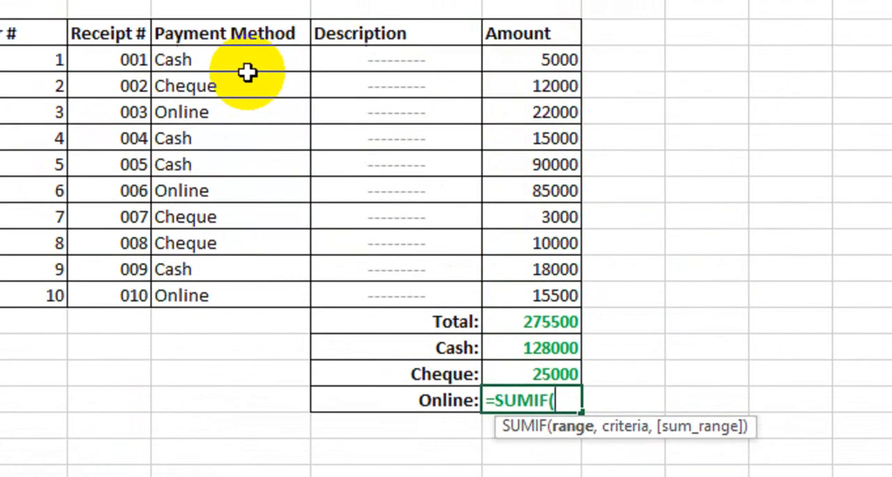
{"action": "left_click_drag", "start_coordinate": [244, 82], "coordinate": [251, 327]}
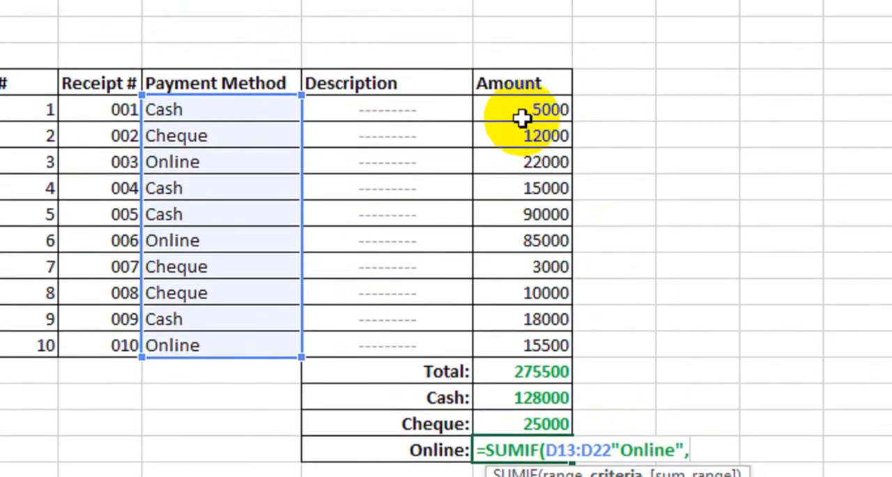
{"action": "left_click_drag", "start_coordinate": [522, 119], "coordinate": [516, 343]}
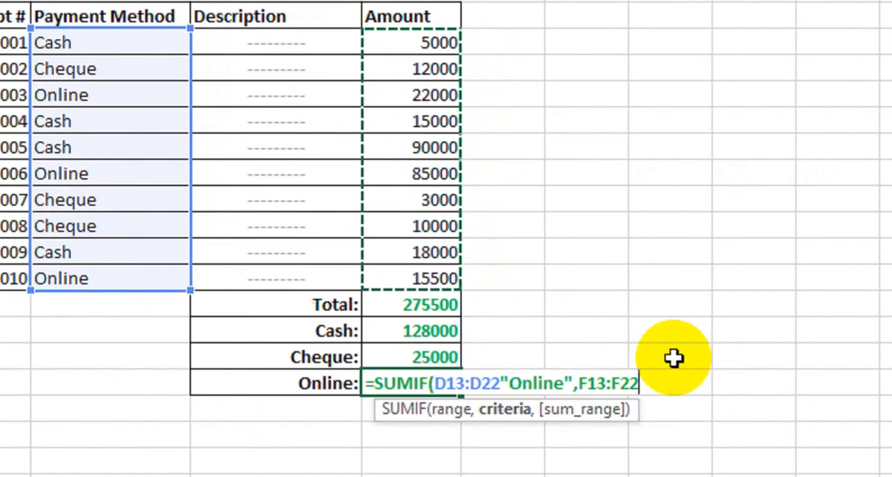
{"action": "type", "text": ")"}
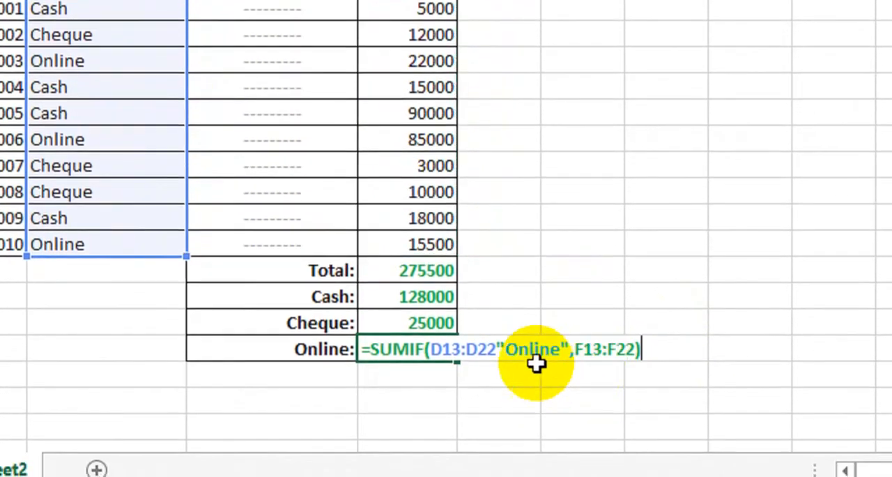
{"action": "left_click", "coordinate": [499, 377]}
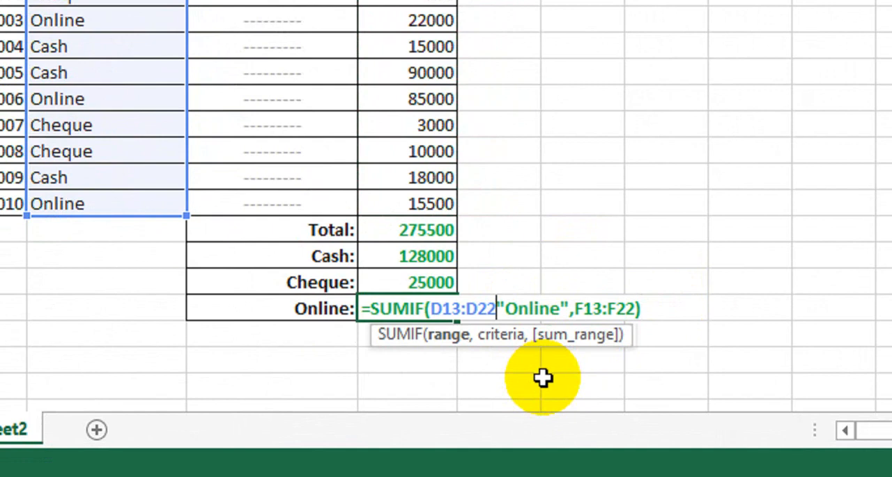
{"action": "type", "text": ","}
{"action": "left_click", "coordinate": [619, 306]}
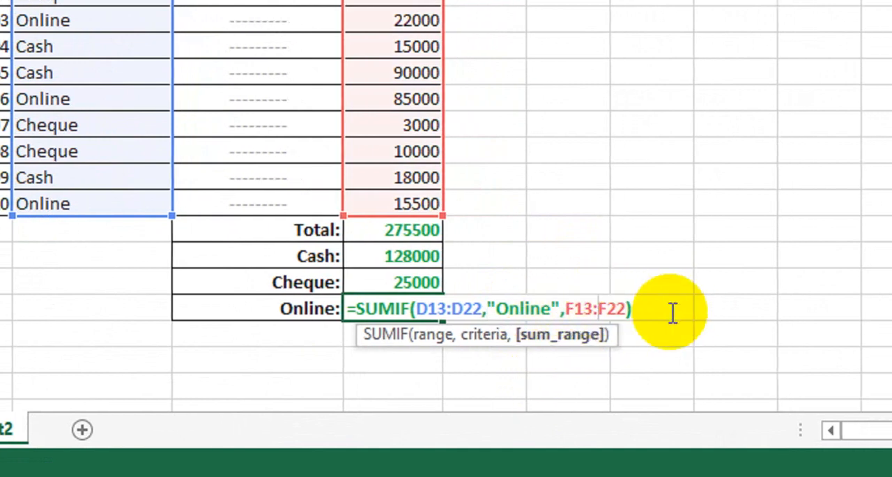
{"action": "key", "text": "Return"}
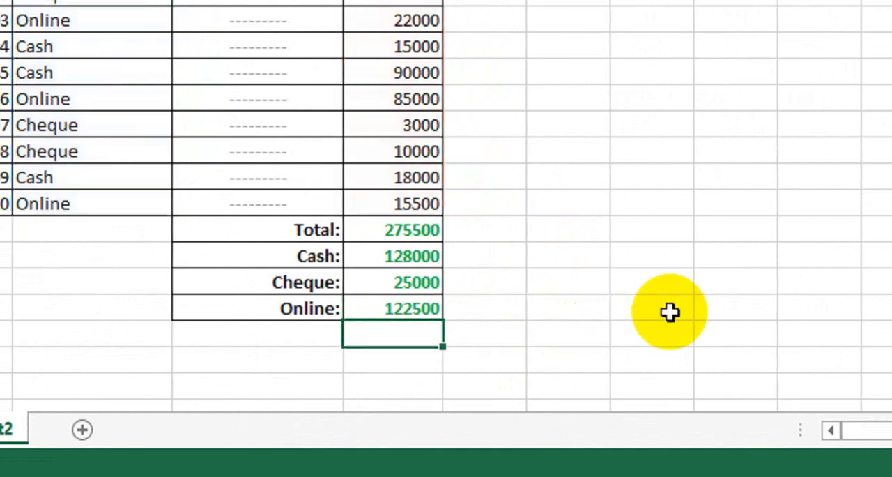
{"action": "left_click", "coordinate": [403, 287]}
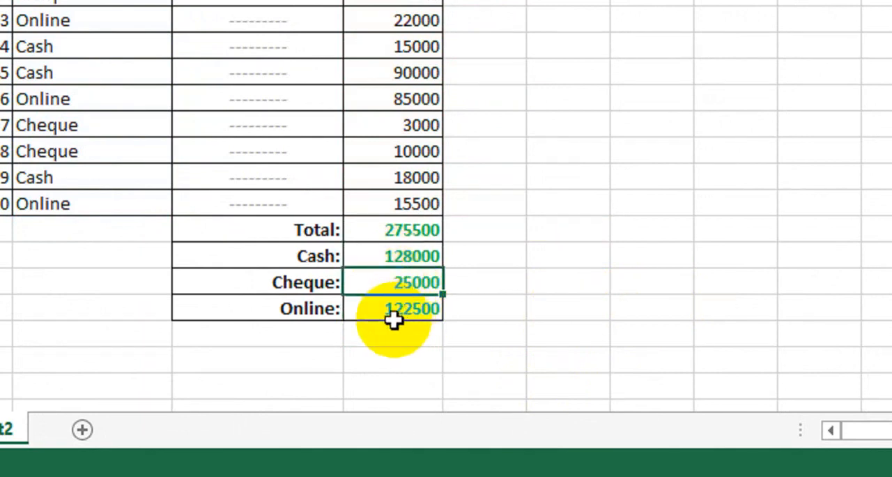
{"action": "left_click", "coordinate": [411, 234]}
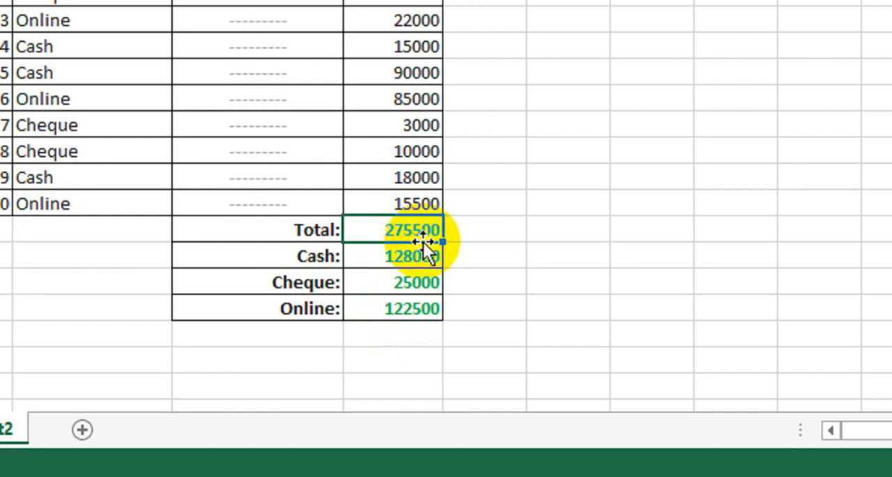
{"action": "scroll", "coordinate": [423, 242], "scroll_direction": "up", "scroll_amount": 2}
{"action": "scroll", "coordinate": [423, 244], "scroll_direction": "down", "scroll_amount": 1}
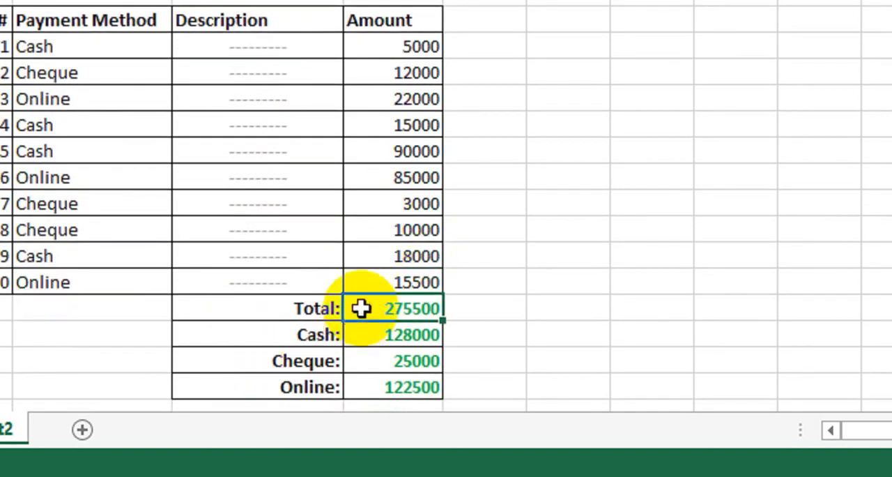
Enter the label Cashier's Name in cell E11 above the table and the cashier's name in F11.
{"action": "scroll", "coordinate": [222, 205], "scroll_direction": "up", "scroll_amount": 1}
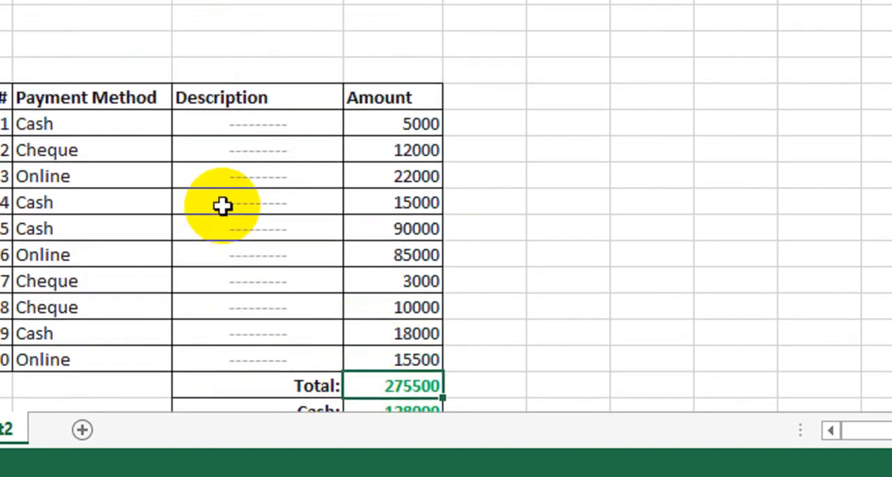
{"action": "left_click", "coordinate": [226, 77]}
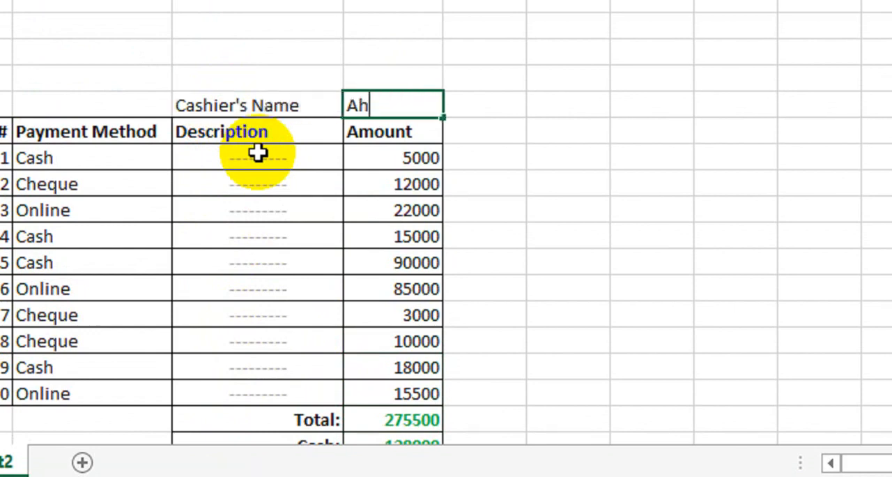
{"action": "left_click", "coordinate": [258, 150]}
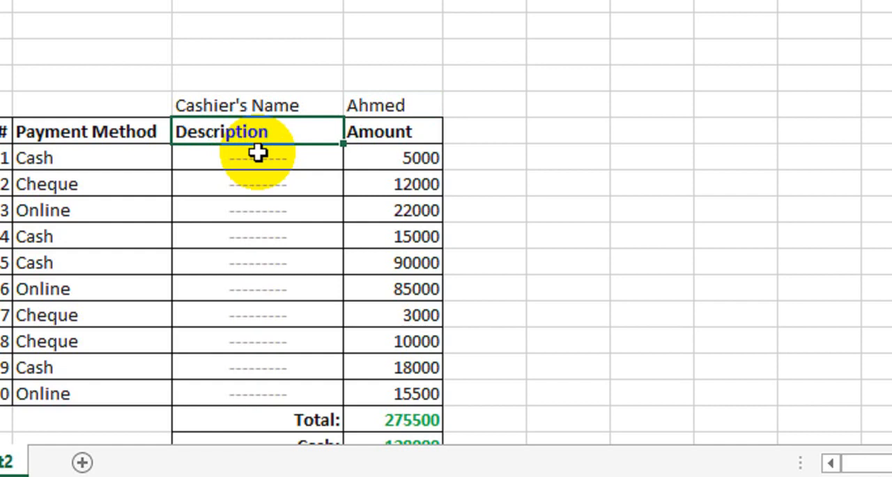
Format cells E11:F11 with bold text and all borders, and color the cashier's name in F11 red.
{"action": "left_click_drag", "start_coordinate": [244, 106], "coordinate": [349, 107]}
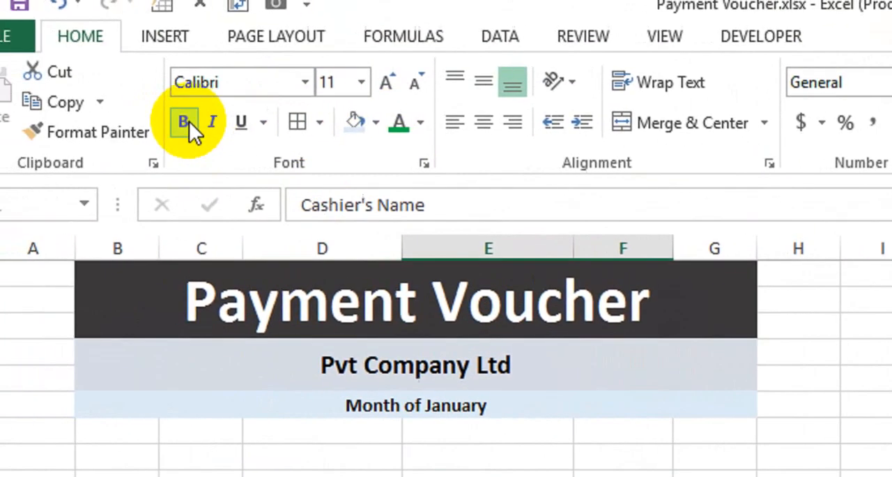
{"action": "left_click", "coordinate": [93, 119]}
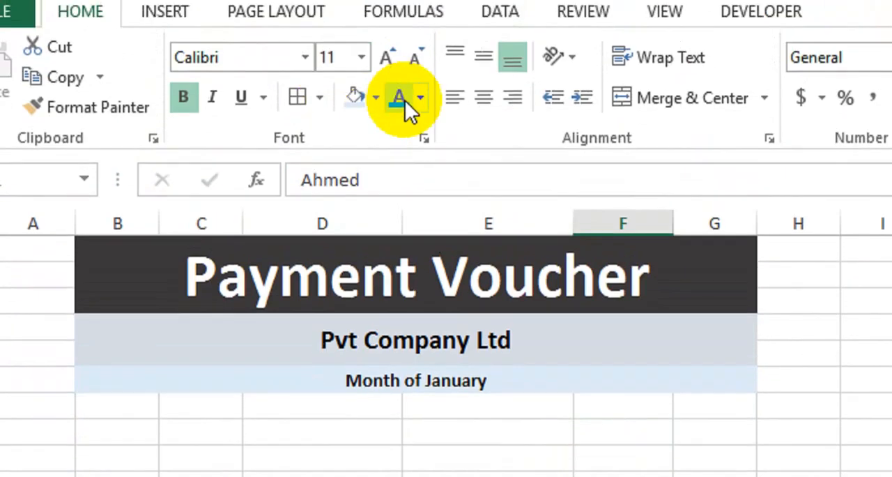
{"action": "left_click", "coordinate": [421, 95]}
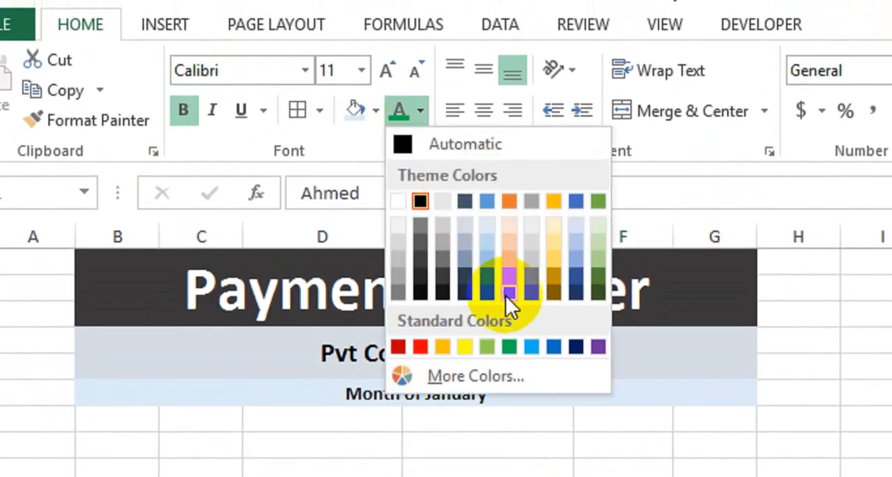
{"action": "left_click", "coordinate": [424, 346]}
{"action": "left_click", "coordinate": [487, 394]}
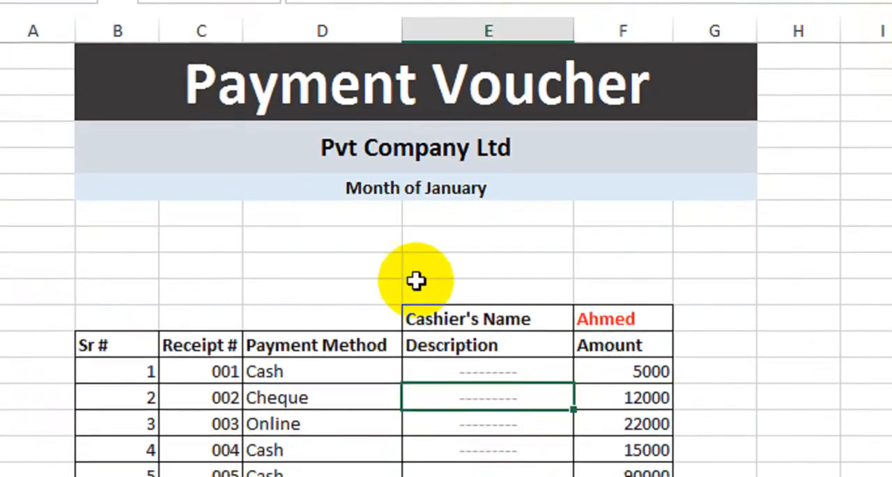
Fill cells D9:E9, between the voucher header and the table, with a gray background color.
{"action": "left_click_drag", "start_coordinate": [322, 263], "coordinate": [420, 266]}
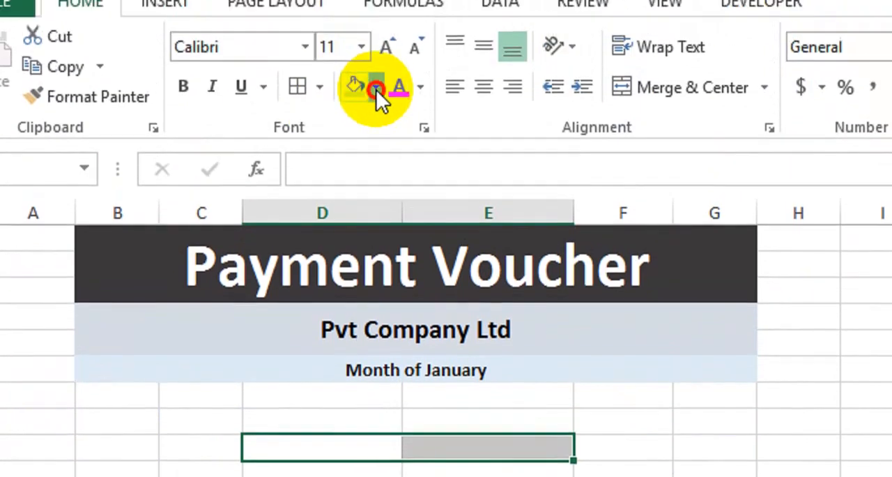
{"action": "left_click", "coordinate": [377, 90]}
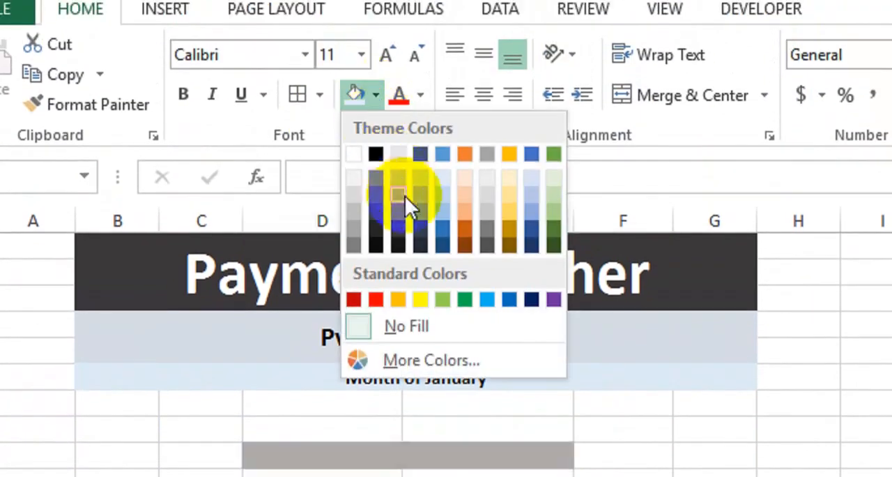
{"action": "left_click", "coordinate": [396, 187]}
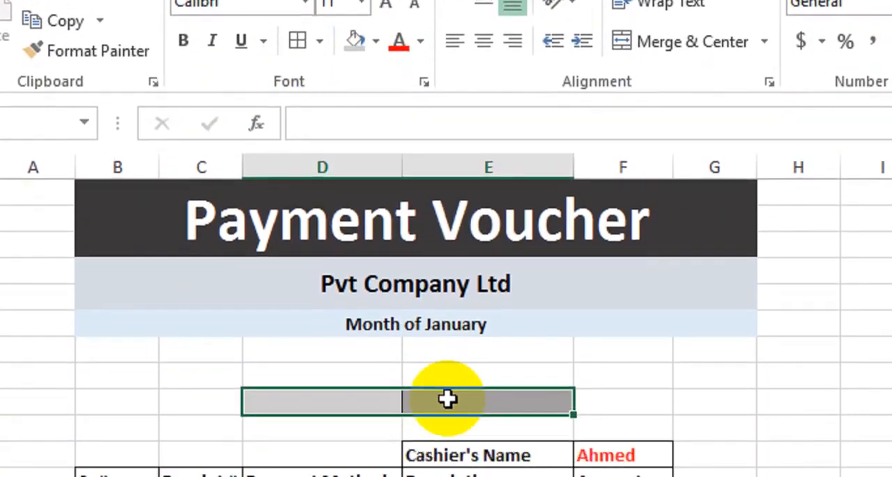
{"action": "left_click", "coordinate": [448, 434]}
{"action": "left_click_drag", "start_coordinate": [375, 364], "coordinate": [434, 366]}
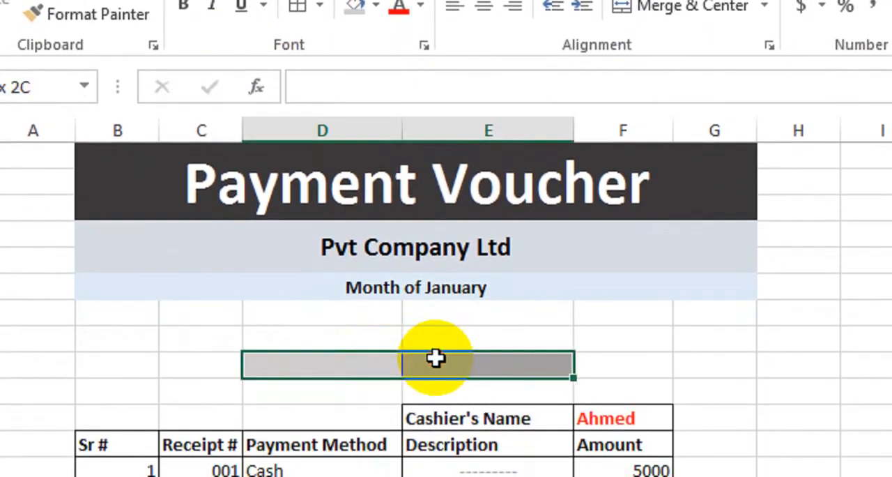
Apply bold formatting to the gray cells D9:E9 between the voucher header and the table.
{"action": "left_click", "coordinate": [184, 11]}
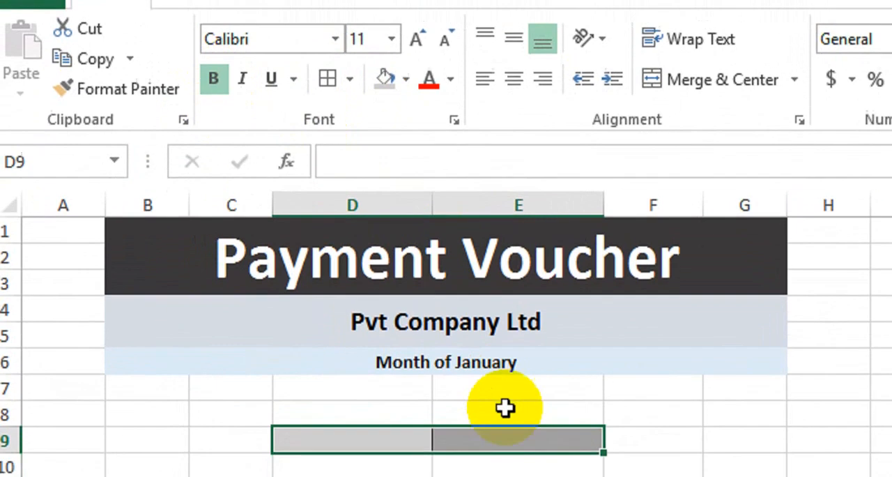
{"action": "left_click", "coordinate": [505, 408]}
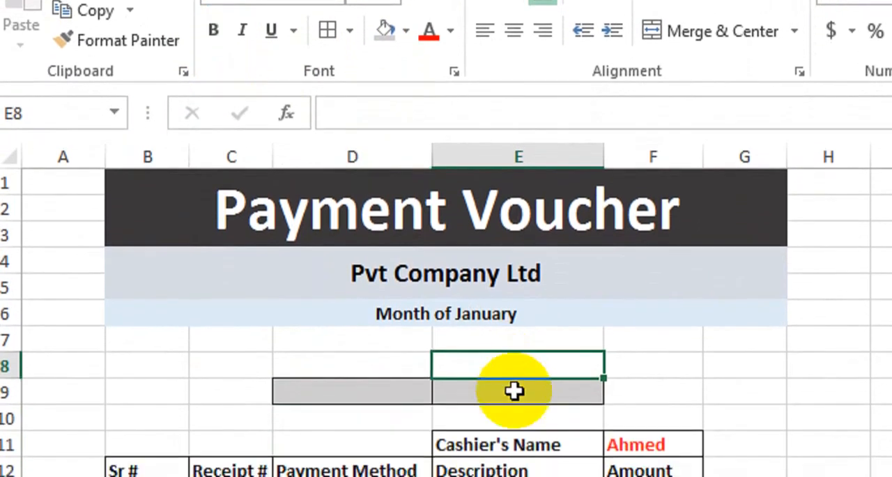
{"action": "left_click", "coordinate": [454, 434]}
{"action": "left_click", "coordinate": [381, 441]}
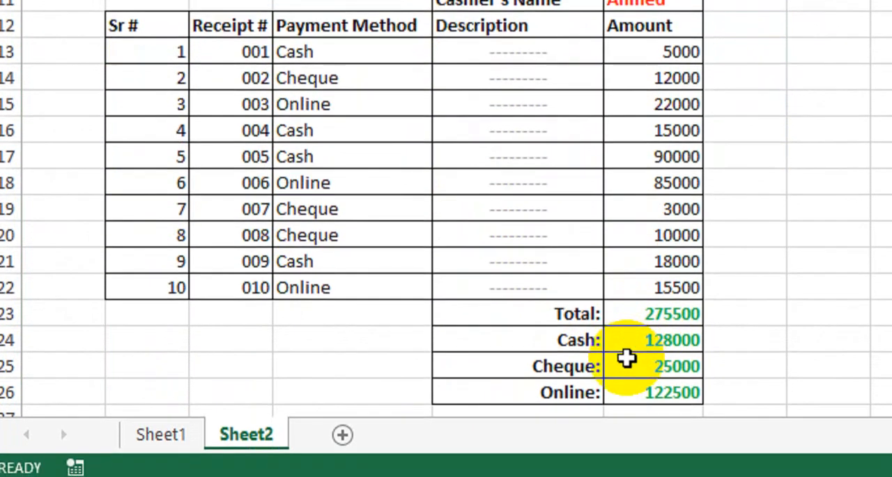
{"action": "scroll", "coordinate": [628, 373], "scroll_direction": "up", "scroll_amount": 1}
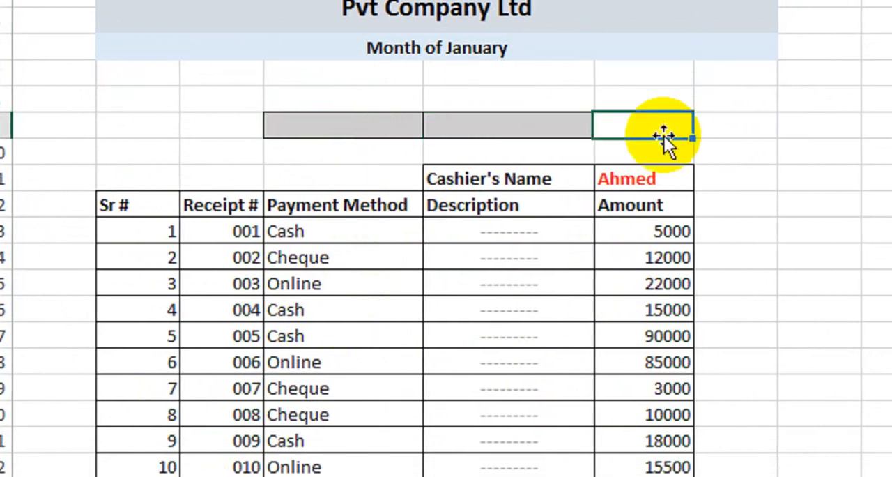
Add a data validation dropdown list to cell D9 with the source Cash,Cheque,Online and choose Cash from it.
{"action": "left_click", "coordinate": [379, 132]}
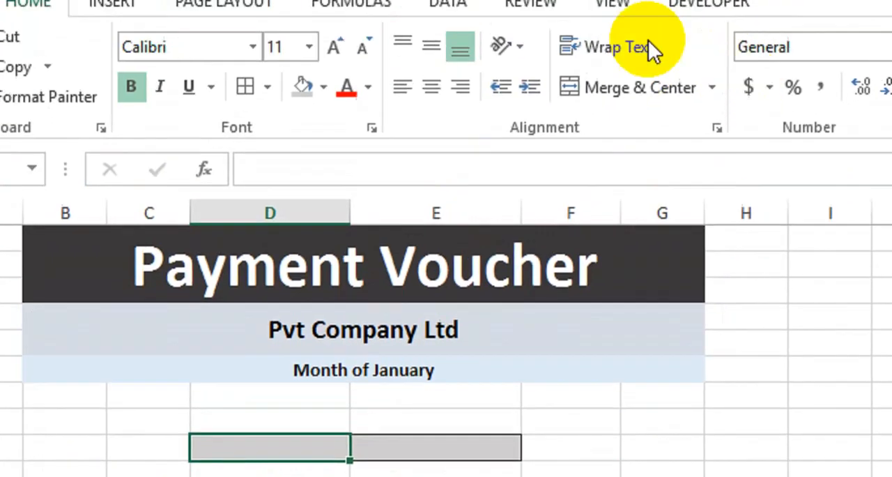
{"action": "left_click", "coordinate": [454, 4]}
{"action": "left_click", "coordinate": [891, 86]}
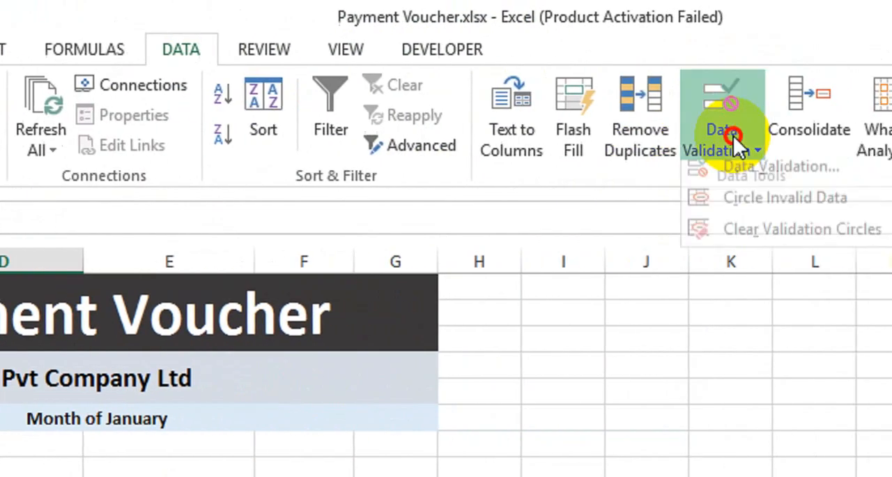
{"action": "left_click", "coordinate": [774, 167]}
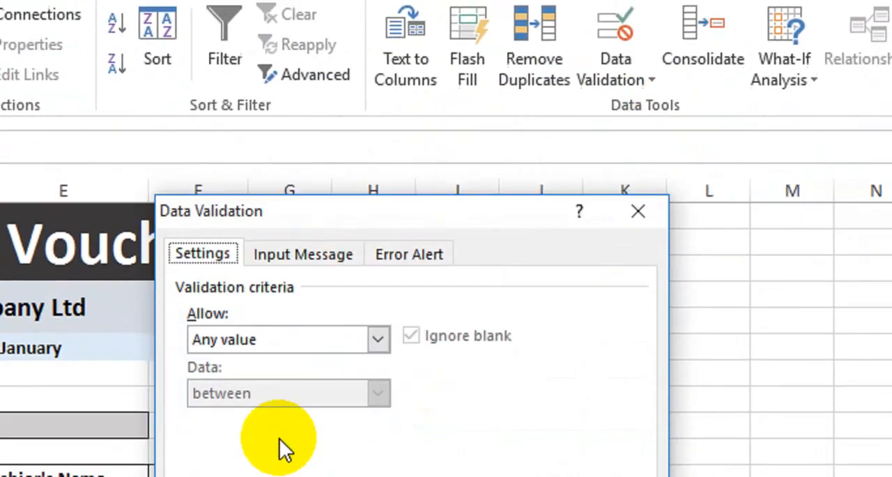
{"action": "left_click", "coordinate": [269, 340]}
{"action": "left_click", "coordinate": [272, 401]}
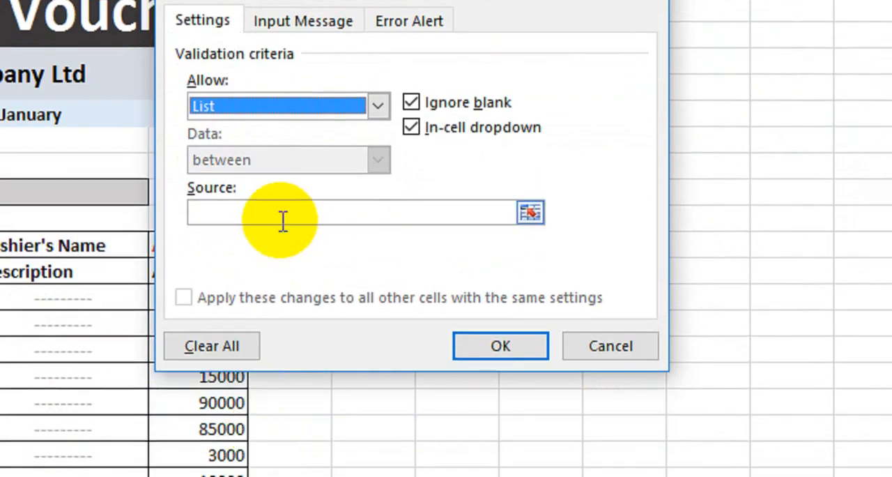
{"action": "left_click", "coordinate": [279, 221]}
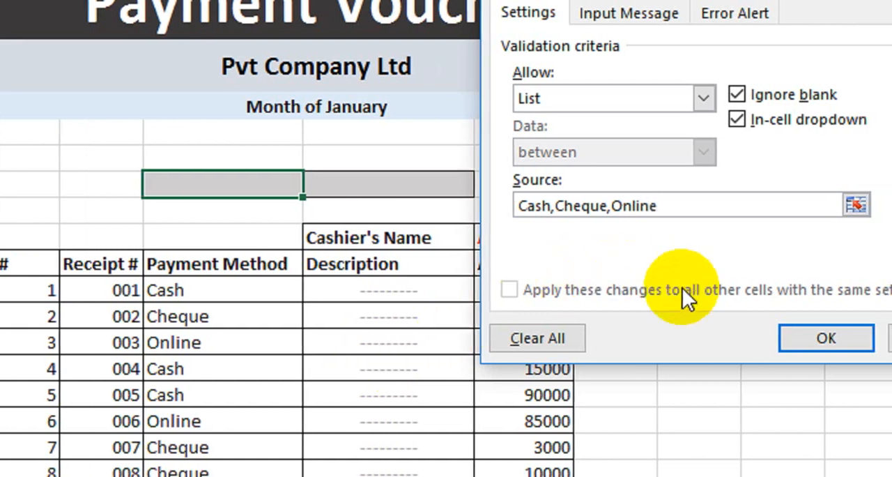
{"action": "left_click", "coordinate": [766, 338]}
{"action": "left_click", "coordinate": [261, 184]}
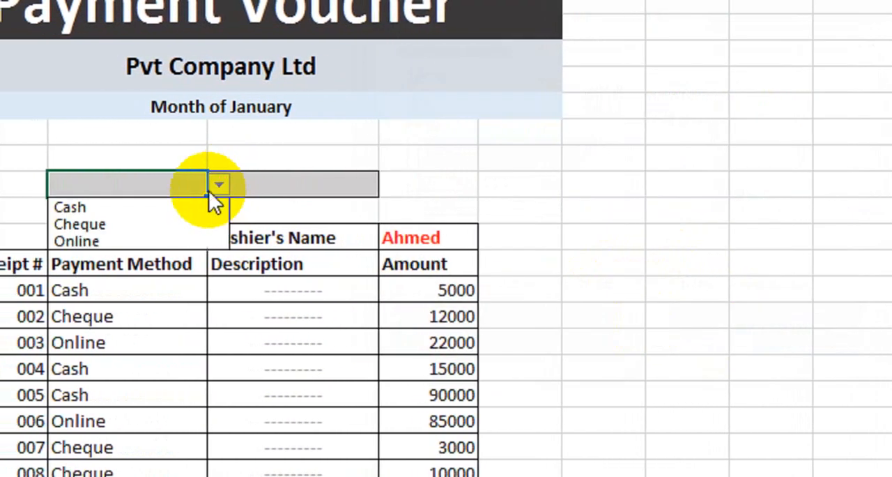
{"action": "left_click", "coordinate": [211, 207]}
{"action": "left_click", "coordinate": [313, 187]}
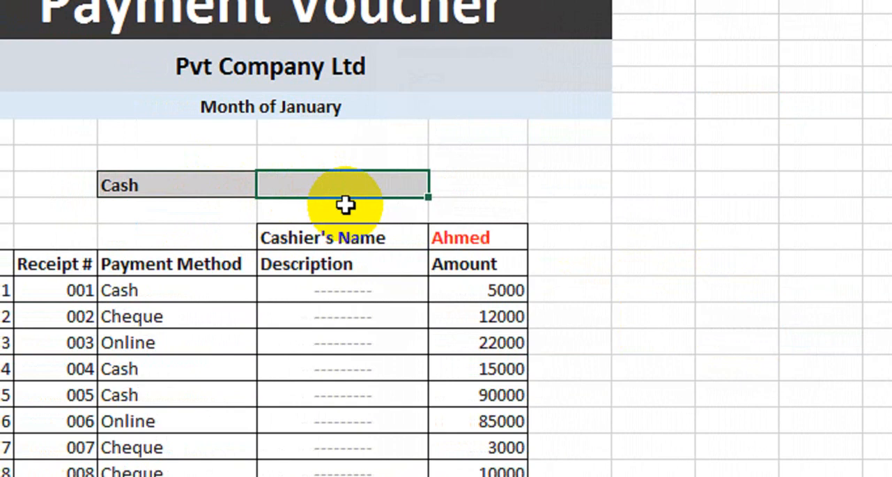
{"action": "type", "text": "=coun"}
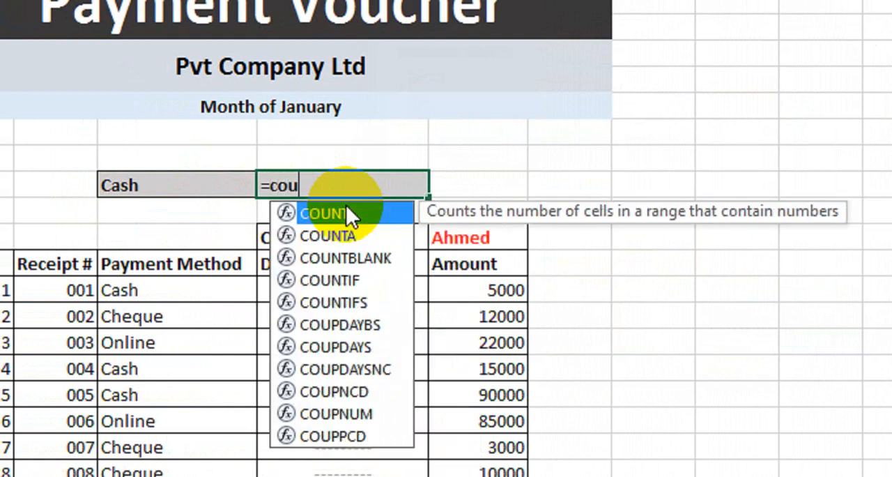
{"action": "key", "text": "Left"}
{"action": "key", "text": "Left"}
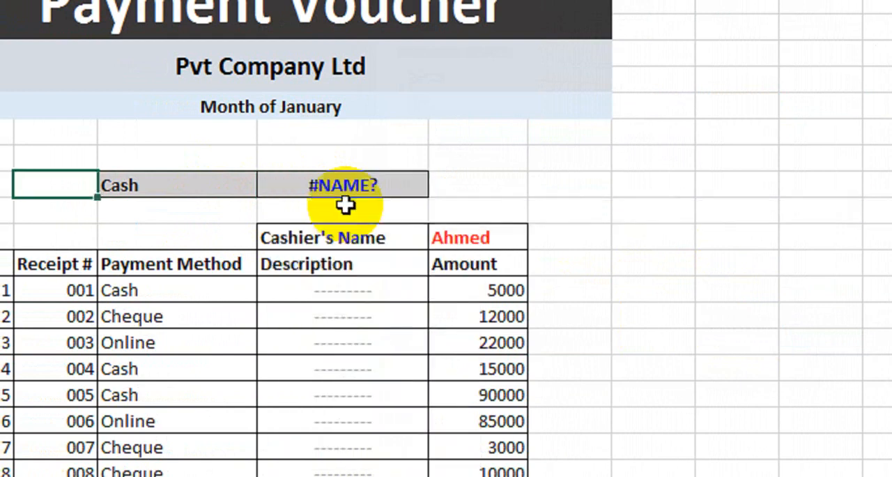
{"action": "key", "text": "Right"}
{"action": "key", "text": "Right"}
Enter the formula =COUNTIF(D13:D22,D9) in cell E9 to count the payments made by the selected method.
{"action": "type", "text": "="}
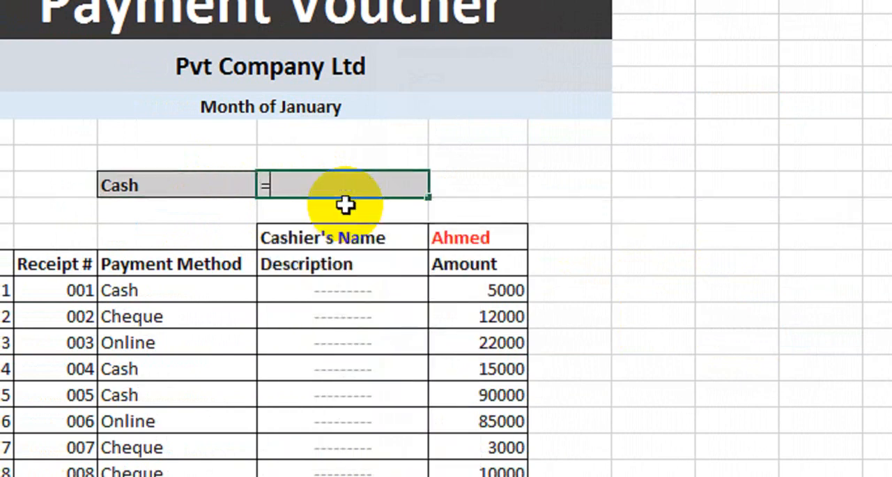
{"action": "type", "text": "coun"}
{"action": "key", "text": "Down"}
{"action": "key", "text": "Down"}
{"action": "key", "text": "Down"}
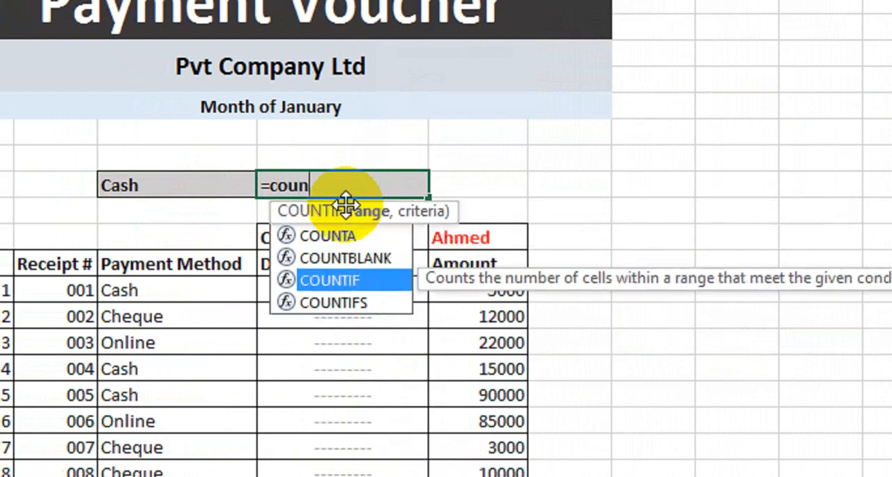
{"action": "key", "text": "Tab"}
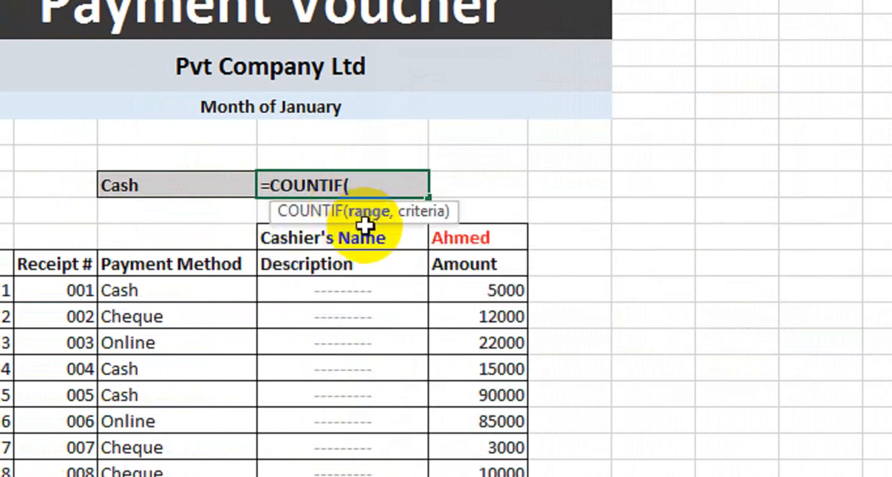
{"action": "left_click_drag", "start_coordinate": [184, 288], "coordinate": [197, 473]}
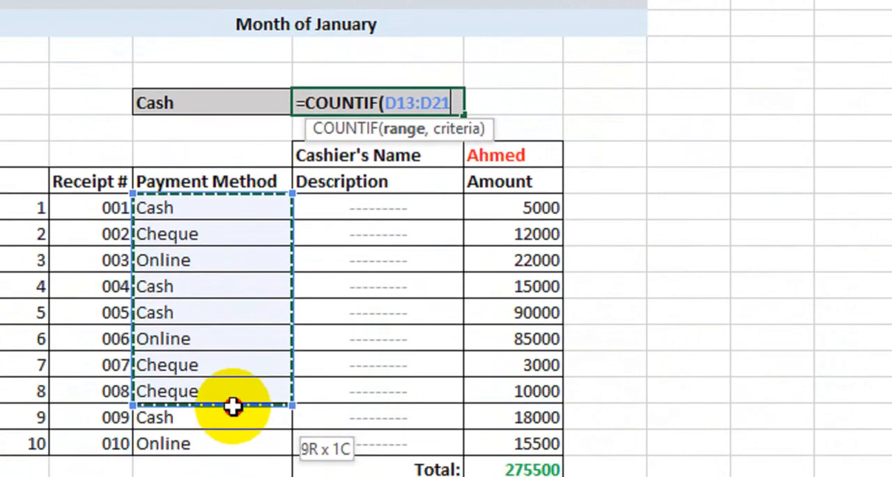
{"action": "left_click_drag", "start_coordinate": [232, 406], "coordinate": [235, 439]}
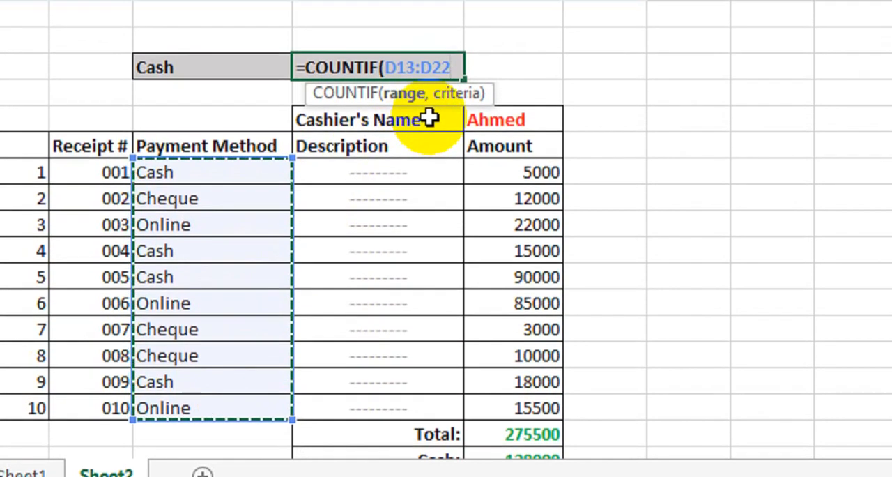
{"action": "type", "text": ","}
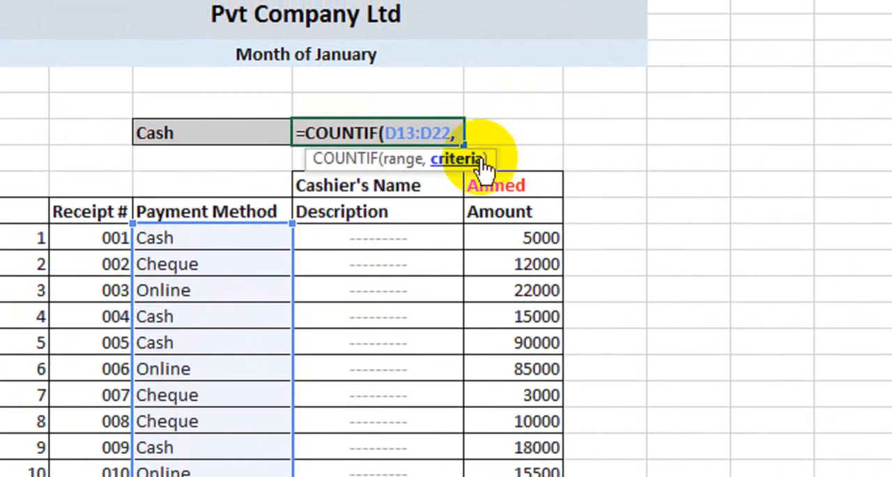
{"action": "left_click", "coordinate": [265, 132]}
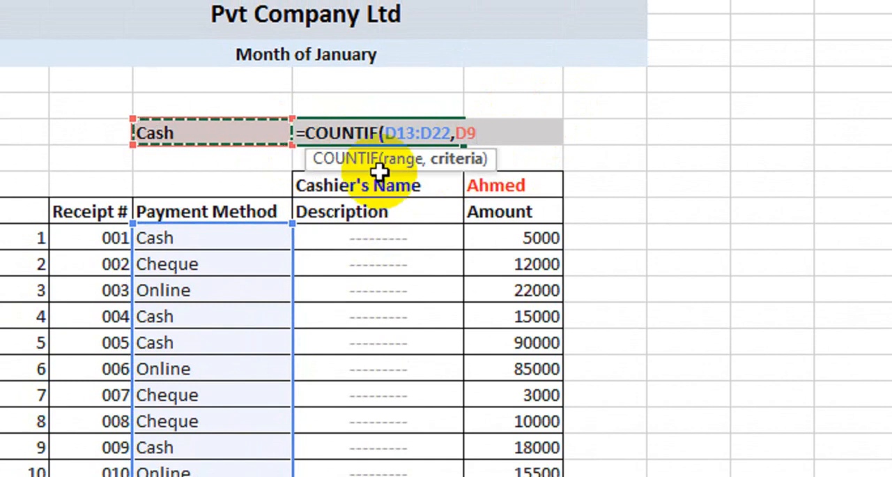
{"action": "type", "text": ")"}
{"action": "key", "text": "Return"}
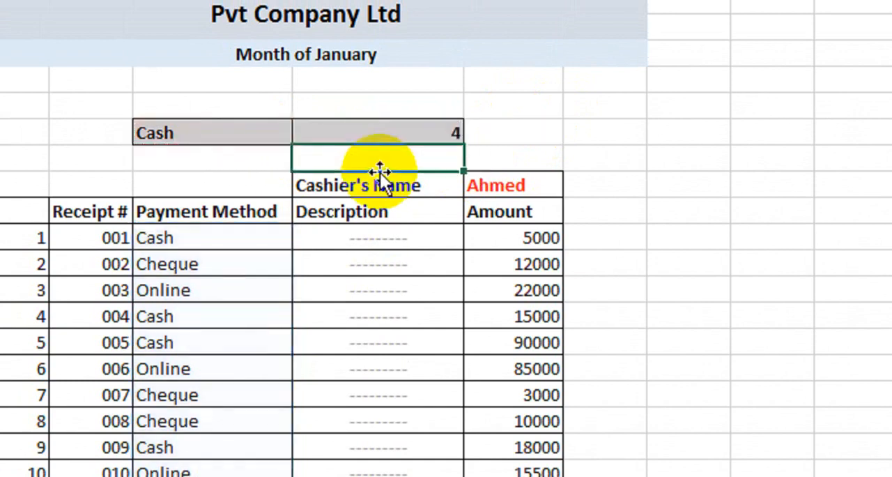
Choose Cheque from the dropdown in cell D9 and check the count in E9 against the Cheque rows of the table.
{"action": "left_click", "coordinate": [390, 134]}
{"action": "left_click", "coordinate": [241, 132]}
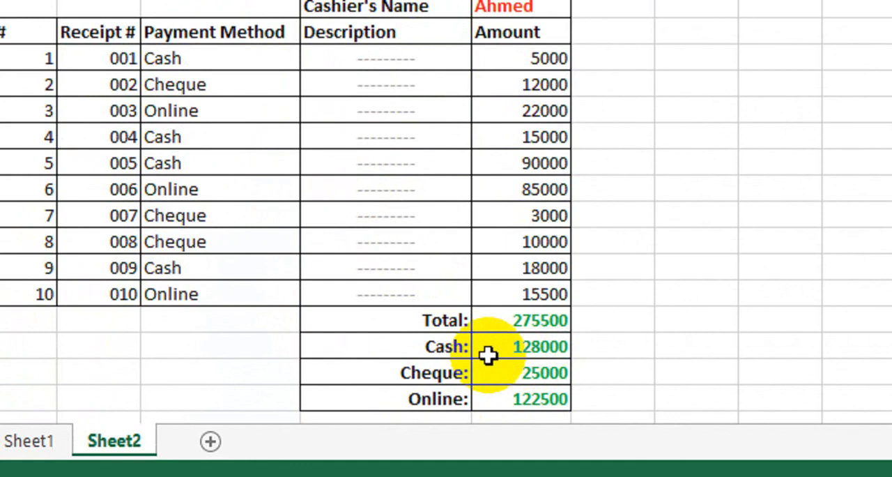
{"action": "scroll", "coordinate": [392, 153], "scroll_direction": "up", "scroll_amount": 1}
{"action": "left_click", "coordinate": [312, 79]}
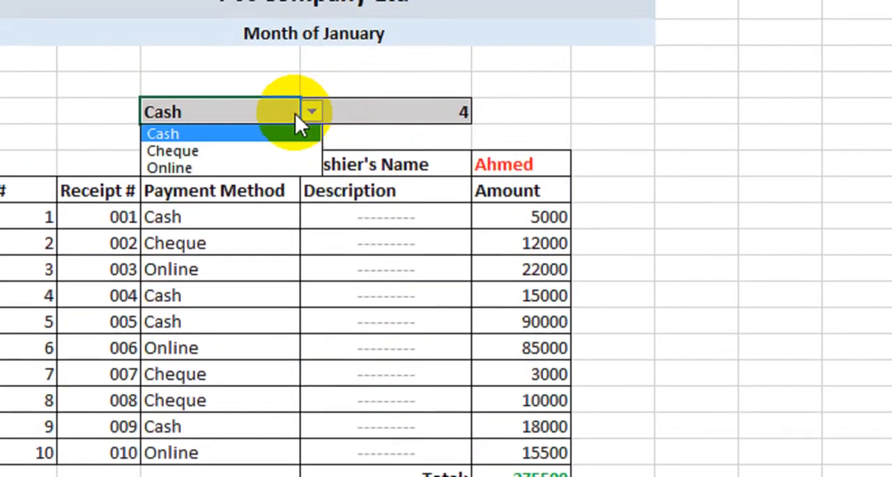
{"action": "left_click", "coordinate": [255, 116]}
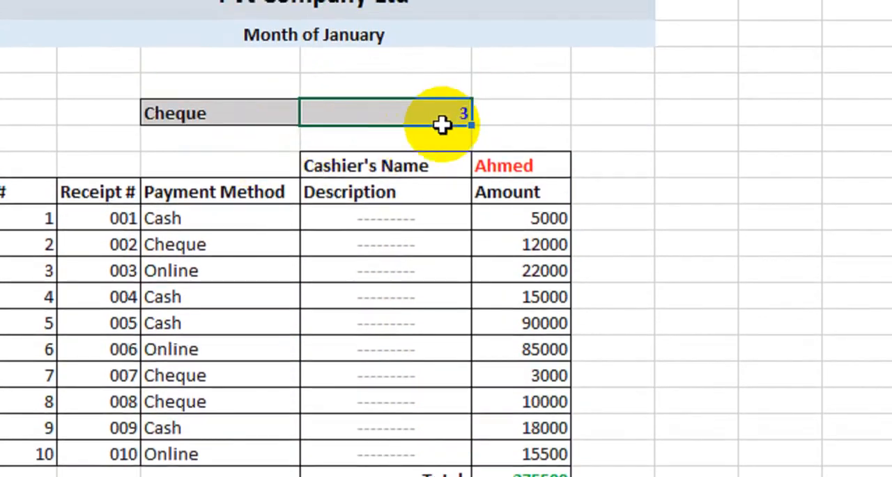
{"action": "left_click", "coordinate": [225, 245]}
{"action": "left_click", "coordinate": [221, 356]}
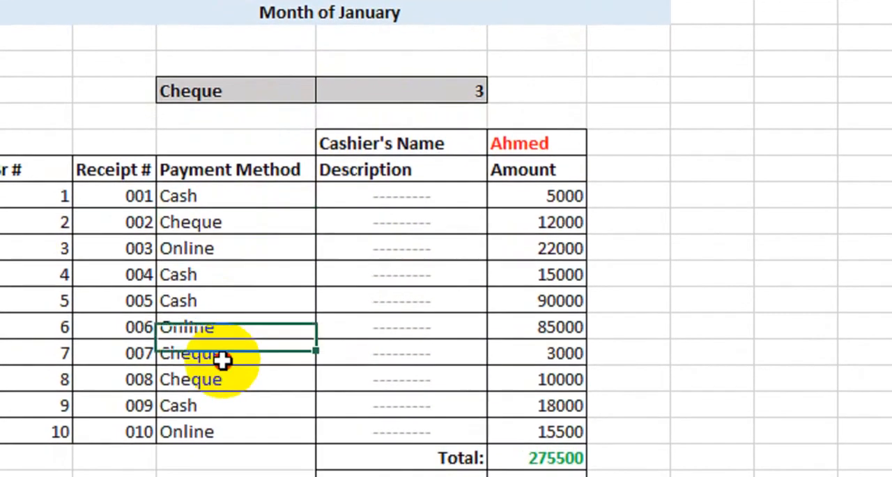
{"action": "left_click", "coordinate": [223, 373]}
{"action": "left_click", "coordinate": [225, 399]}
Choose Online from the dropdown in cell D9 to test the count for online payments.
{"action": "left_click", "coordinate": [310, 85]}
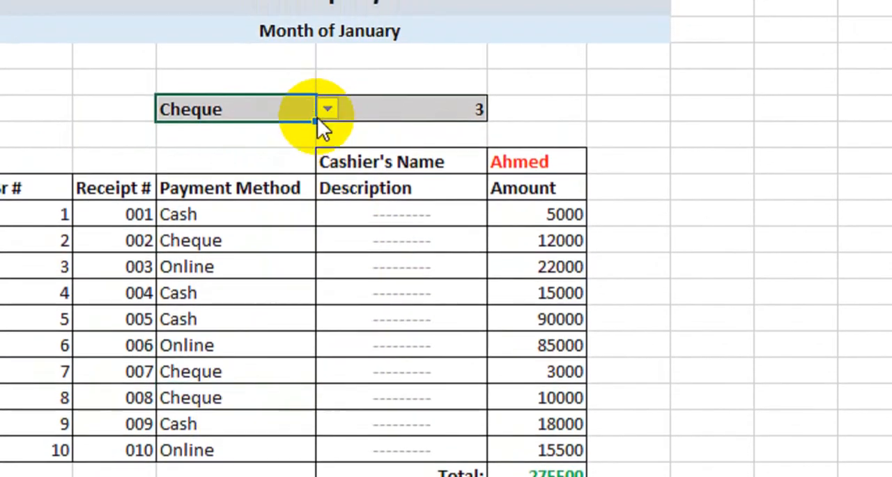
{"action": "left_click", "coordinate": [327, 78]}
{"action": "left_click", "coordinate": [299, 134]}
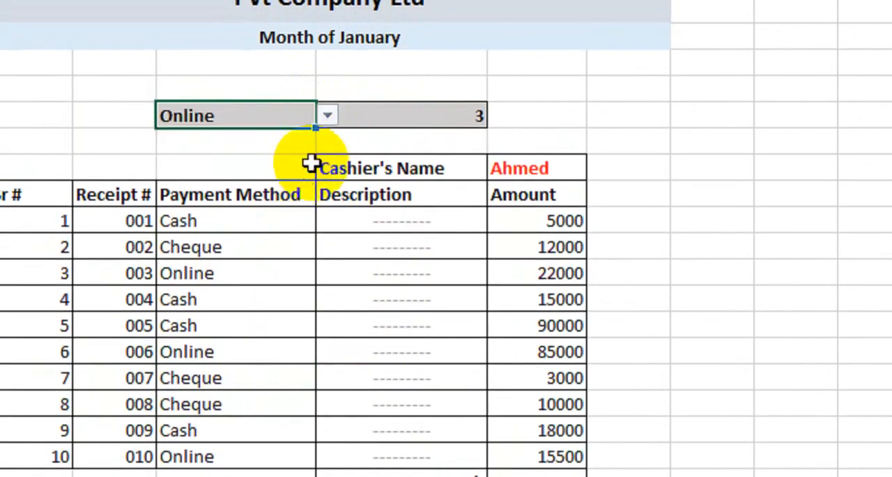
Set the dropdown in cell D9 back to Cash and review the voucher from the summary rows up to the header.
{"action": "left_click", "coordinate": [327, 117]}
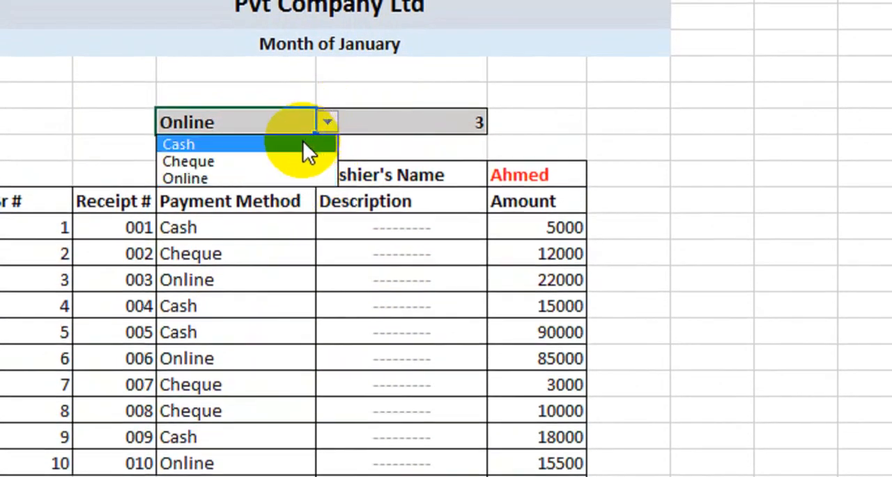
{"action": "left_click", "coordinate": [301, 138]}
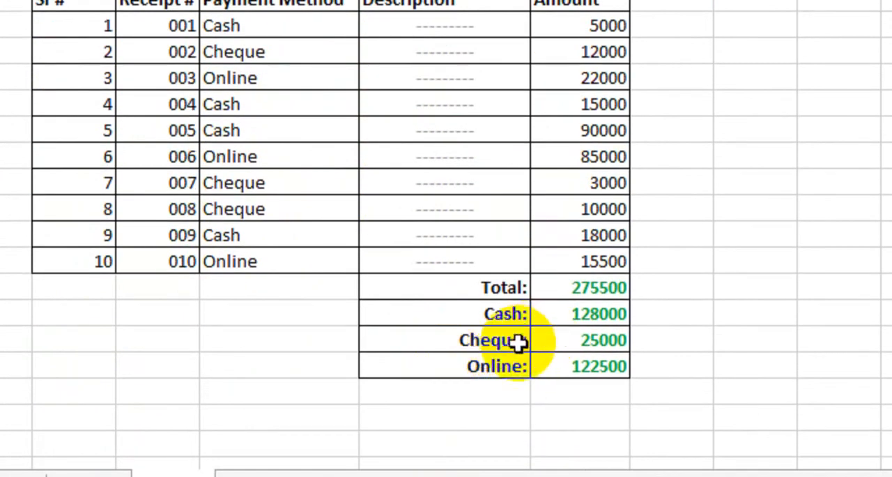
{"action": "scroll", "coordinate": [564, 339], "scroll_direction": "up", "scroll_amount": 2}
{"action": "scroll", "coordinate": [565, 339], "scroll_direction": "up", "scroll_amount": 1}
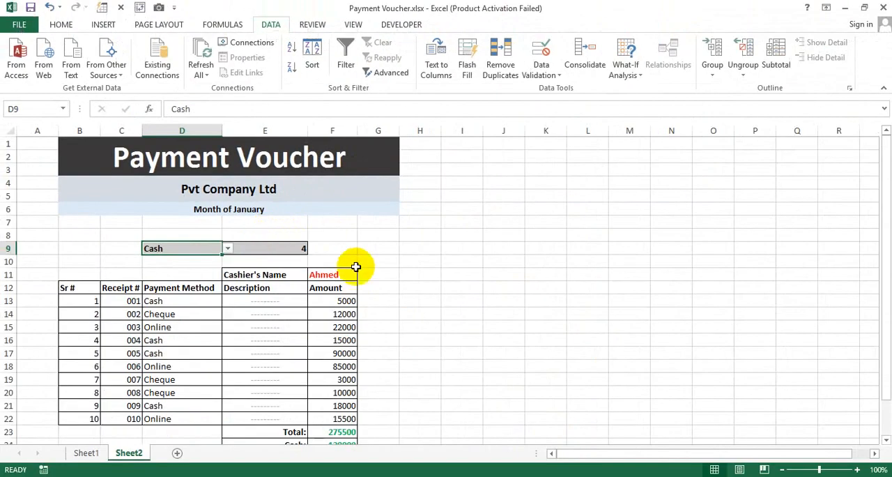
{"action": "left_click", "coordinate": [635, 305]}
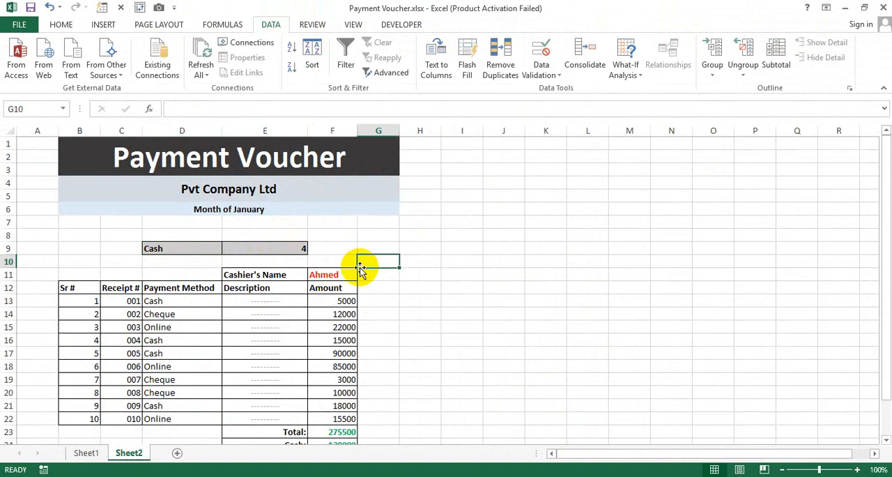